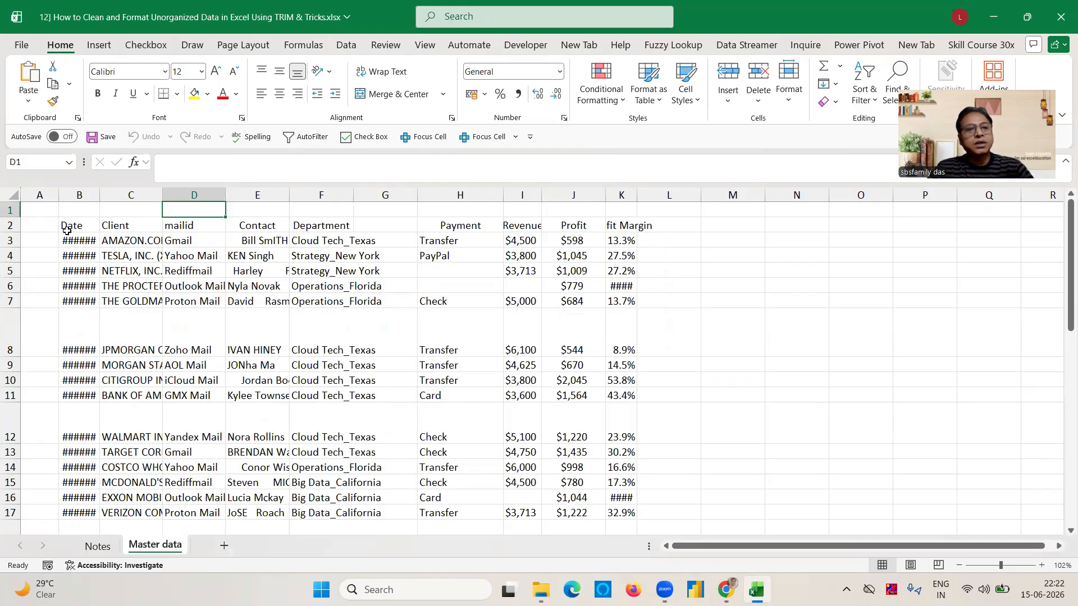
- Review the Date, mailid, Contact, Department and Payment headers and the first department entry on the Master data sheet
{"action": "left_click", "coordinate": [67, 231]}
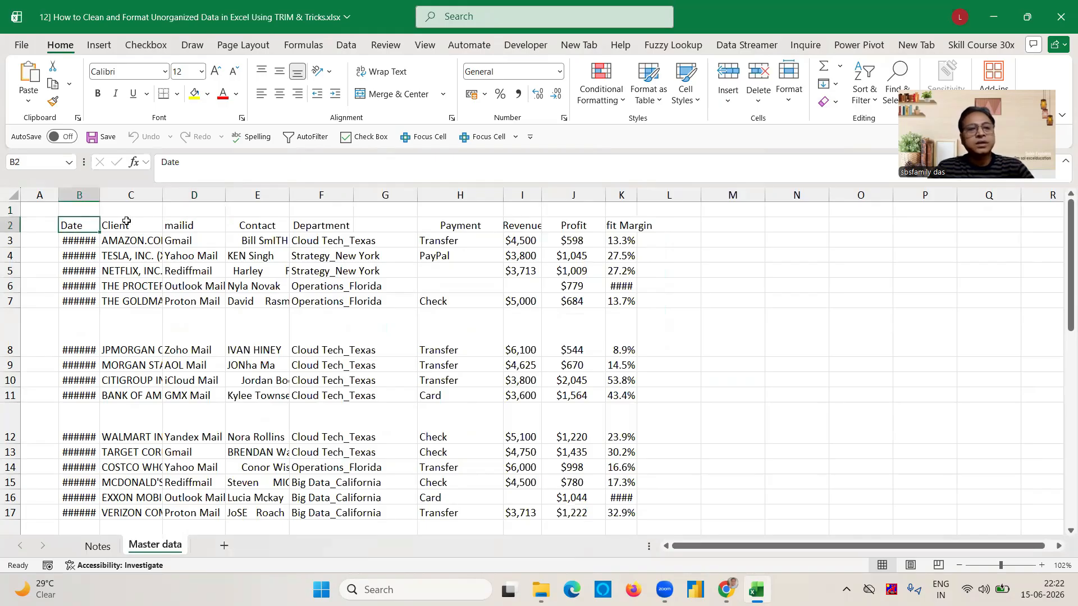
{"action": "left_click", "coordinate": [181, 229]}
{"action": "left_click", "coordinate": [241, 228]}
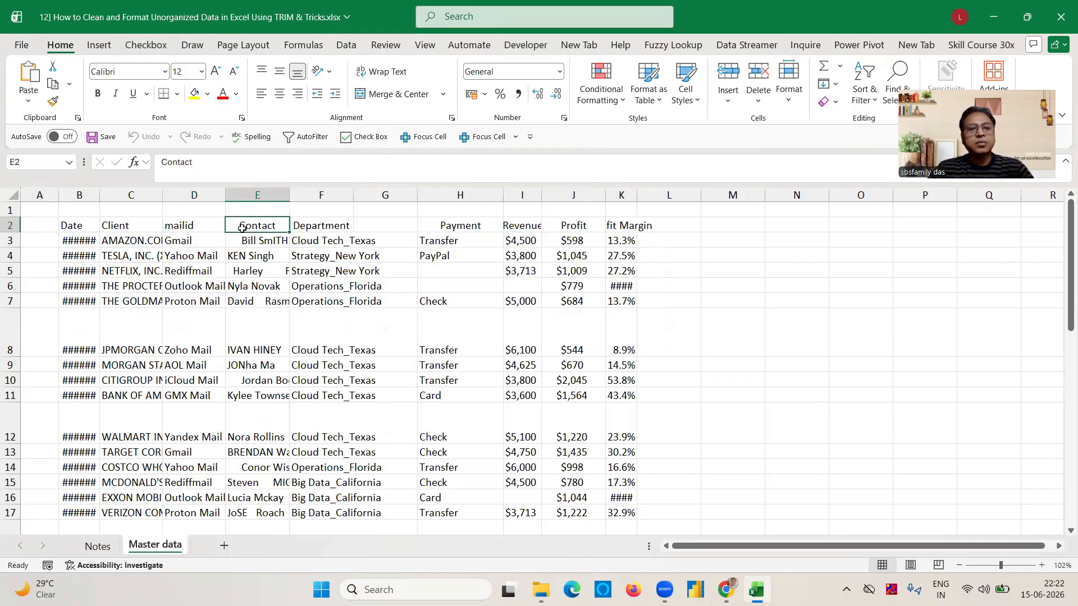
{"action": "left_click", "coordinate": [312, 229]}
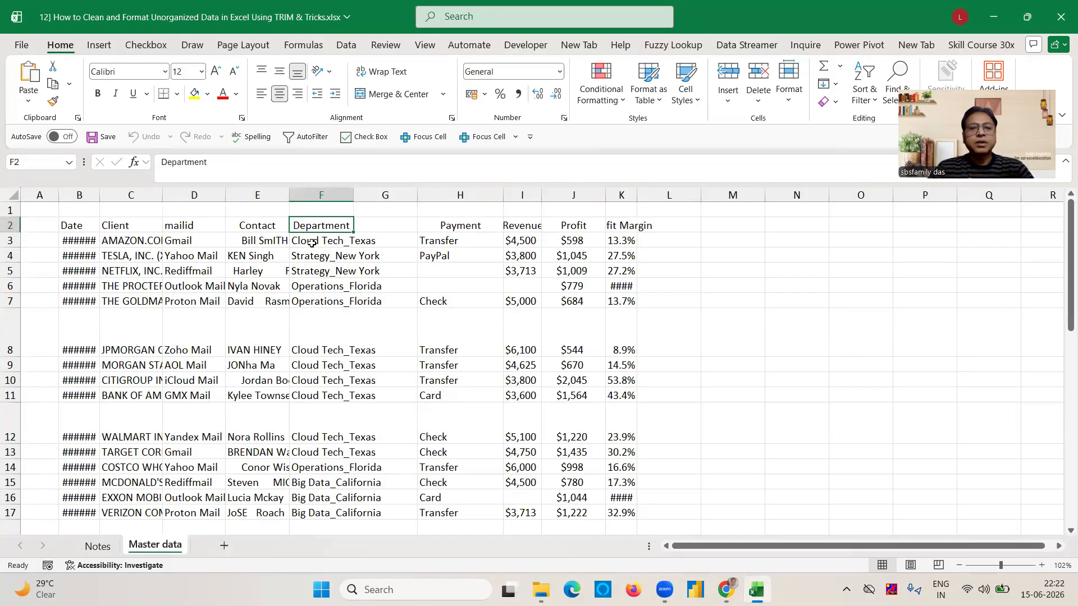
{"action": "left_click", "coordinate": [312, 243]}
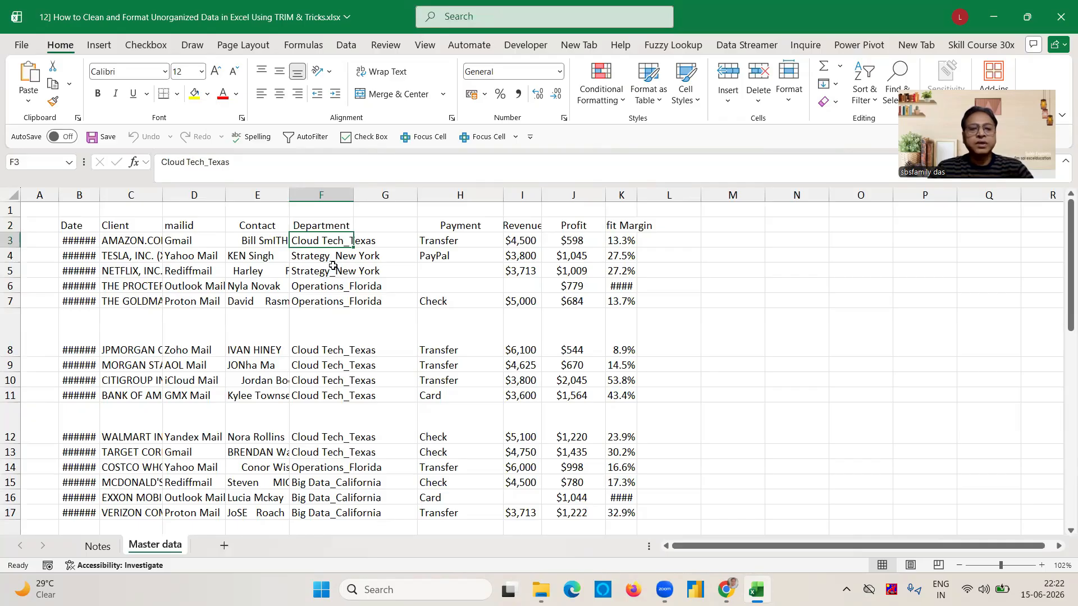
{"action": "left_click", "coordinate": [469, 225]}
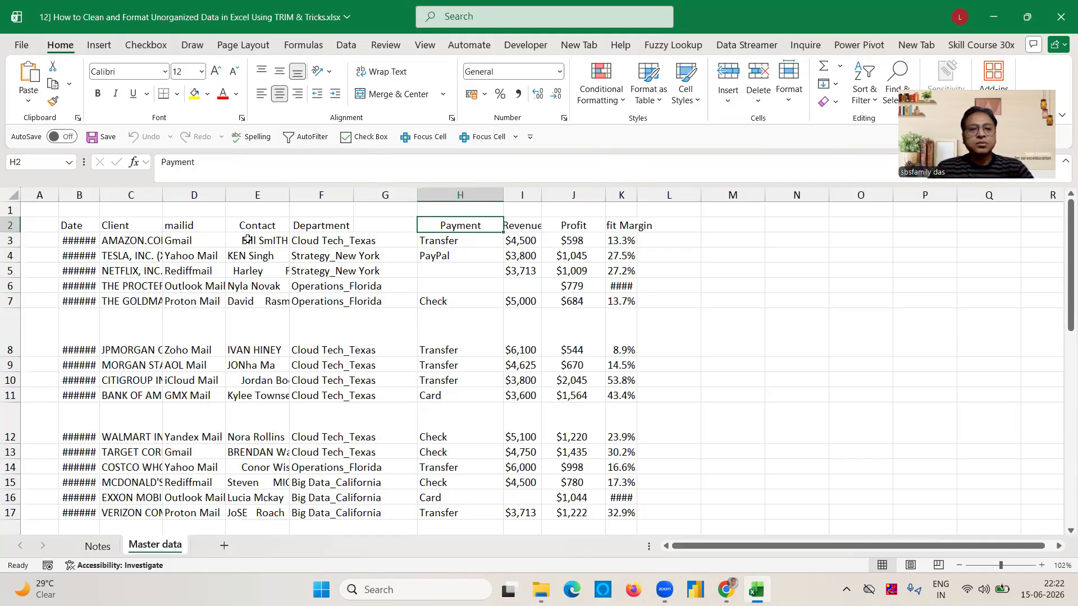
- Examine the uneven row heights and the narrow Date column throughout the Master data sheet
{"action": "left_click", "coordinate": [86, 324]}
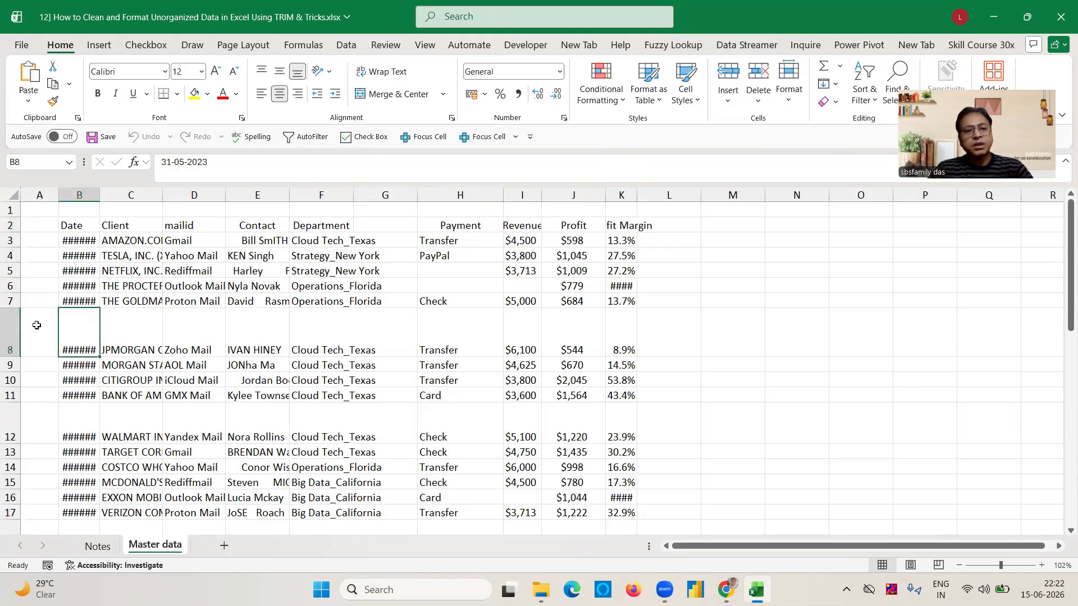
{"action": "left_click", "coordinate": [13, 325]}
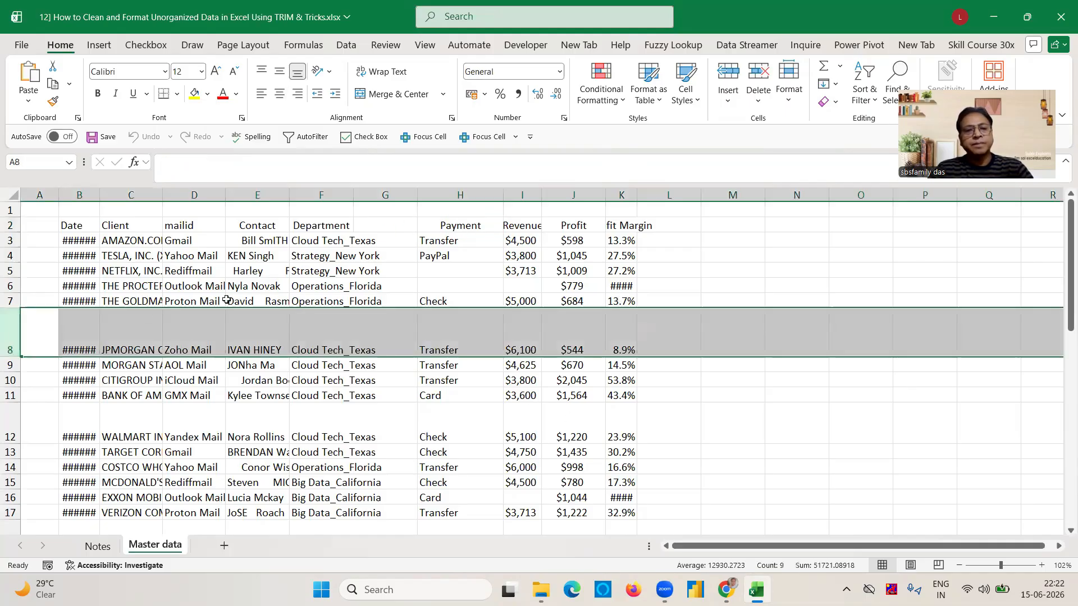
{"action": "left_click", "coordinate": [109, 296]}
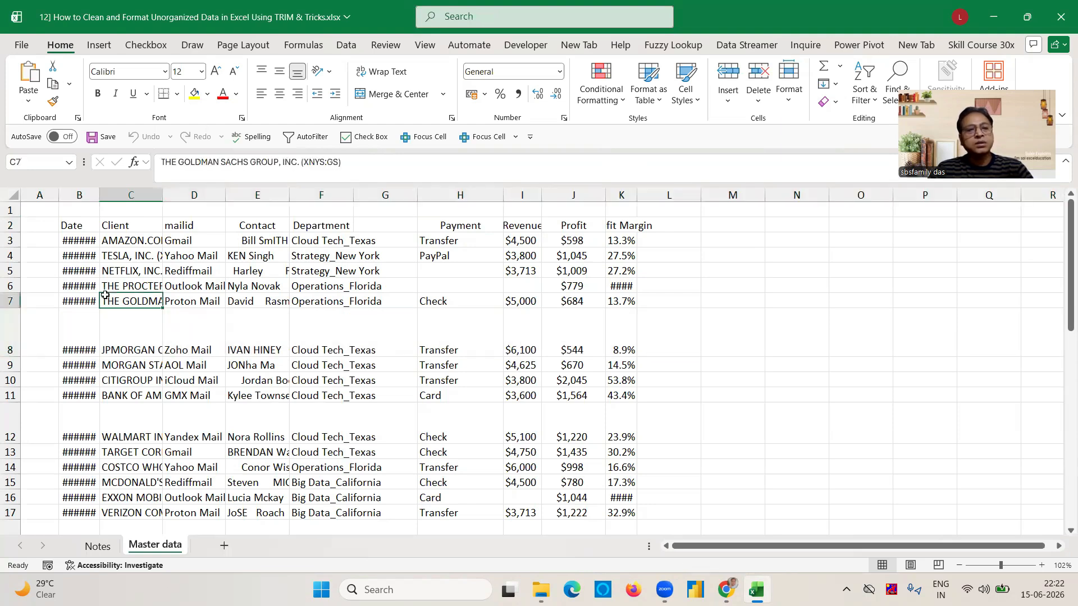
{"action": "left_click", "coordinate": [79, 416]}
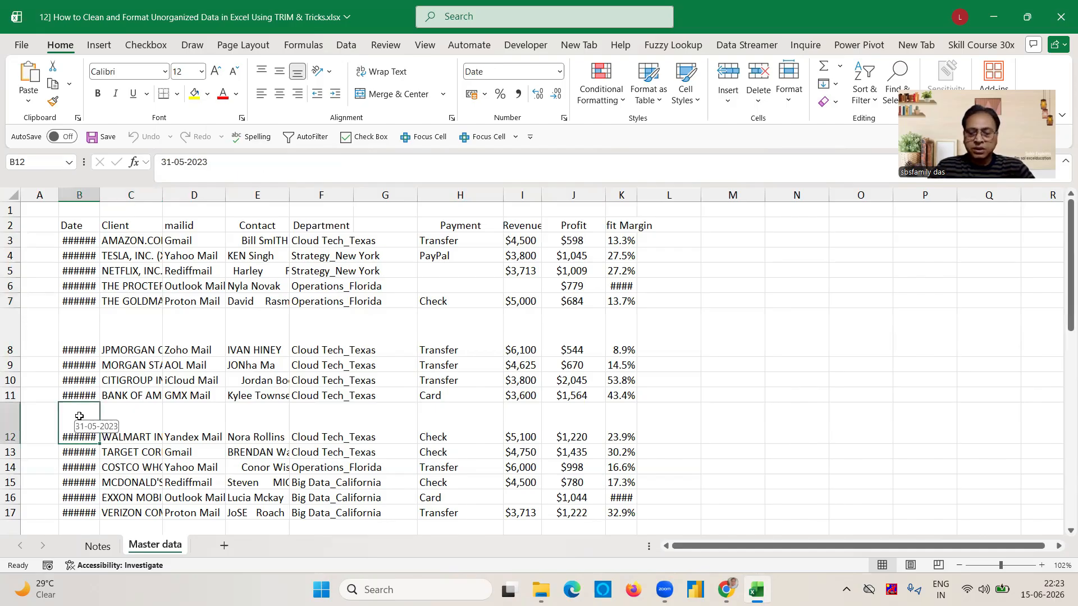
{"action": "key", "text": "Down"}
{"action": "key", "text": "Down"}
{"action": "key", "text": "Down"}
{"action": "key", "text": "Down"}
{"action": "key", "text": "Down"}
{"action": "key", "text": "Down"}
{"action": "key", "text": "Down"}
{"action": "key", "text": "Down"}
{"action": "key", "text": "Down"}
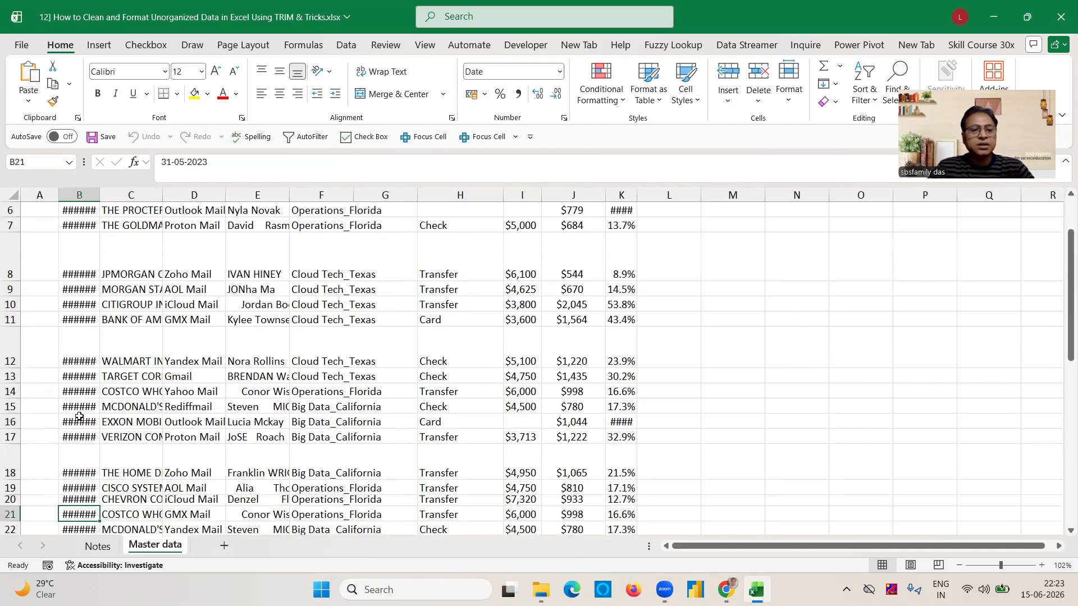
{"action": "key", "text": "Down"}
{"action": "key", "text": "Down"}
{"action": "key", "text": "Down"}
{"action": "key", "text": "Down"}
{"action": "key", "text": "Down"}
{"action": "key", "text": "Down"}
{"action": "key", "text": "Down"}
{"action": "key", "text": "Down"}
{"action": "key", "text": "Up"}
{"action": "key", "text": "Up"}
{"action": "key", "text": "Up"}
{"action": "key", "text": "Up"}
{"action": "key", "text": "Up"}
{"action": "key", "text": "Up"}
{"action": "key", "text": "Up"}
{"action": "key", "text": "Up"}
{"action": "key", "text": "Up"}
{"action": "key", "text": "Up"}
{"action": "key", "text": "Up"}
{"action": "key", "text": "Up"}
{"action": "key", "text": "Up"}
{"action": "key", "text": "Up"}
{"action": "key", "text": "Up"}
{"action": "key", "text": "Up"}
{"action": "key", "text": "Up"}
{"action": "key", "text": "Up"}
{"action": "key", "text": "Up"}
{"action": "key", "text": "Up"}
{"action": "key", "text": "Up"}
{"action": "key", "text": "Up"}
{"action": "key", "text": "Up"}
{"action": "key", "text": "Up"}
{"action": "key", "text": "Up"}
{"action": "key", "text": "Up"}
{"action": "key", "text": "Up"}
{"action": "key", "text": "Up"}
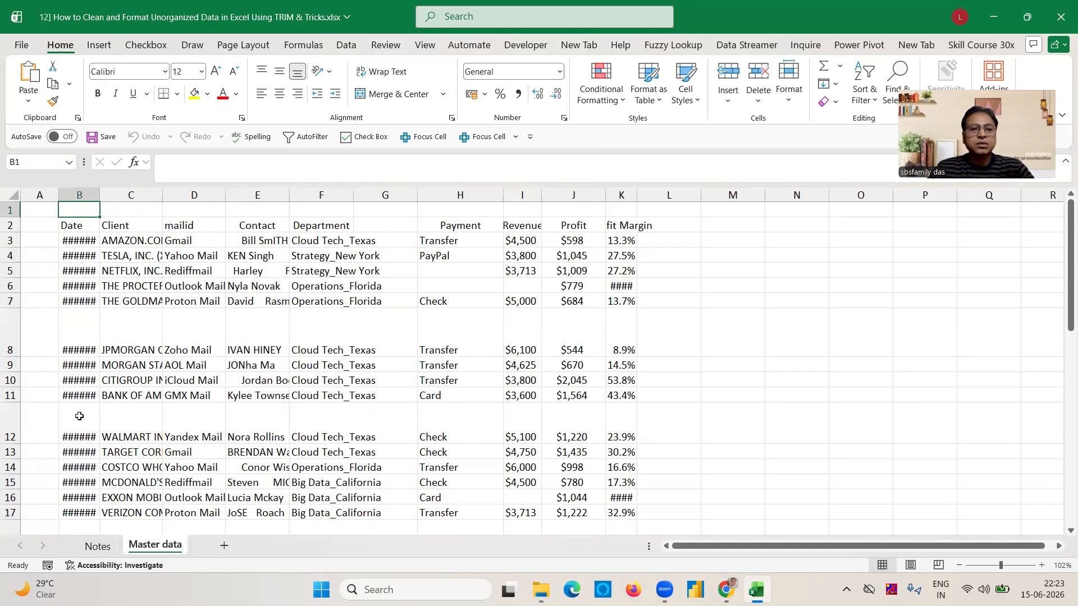
{"action": "left_click", "coordinate": [275, 329]}
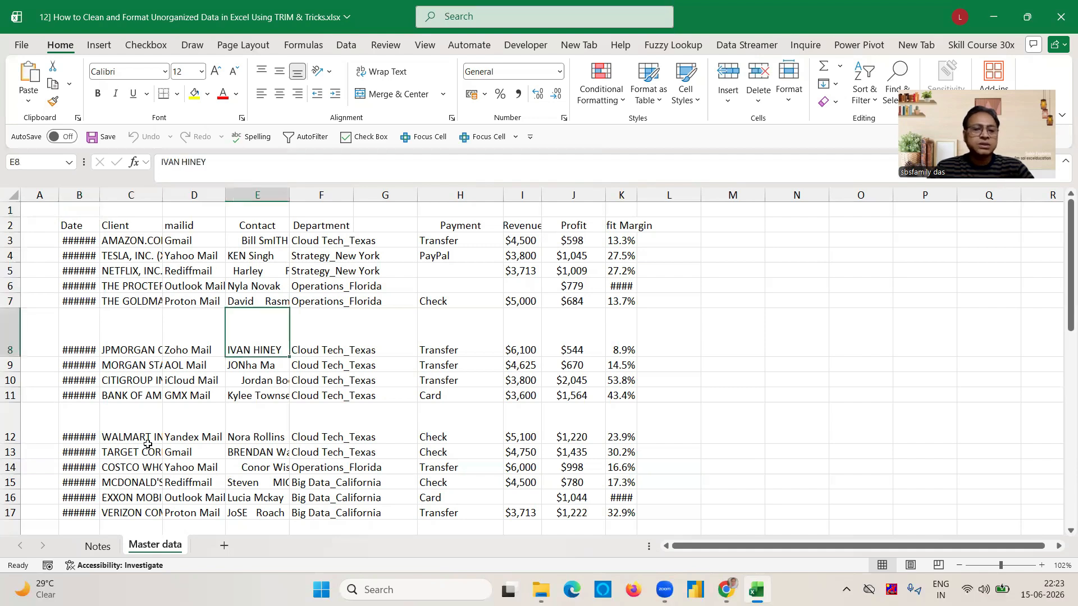
- Create a copy of the Master data sheet at the end of the workbook
{"action": "right_click", "coordinate": [151, 547]}
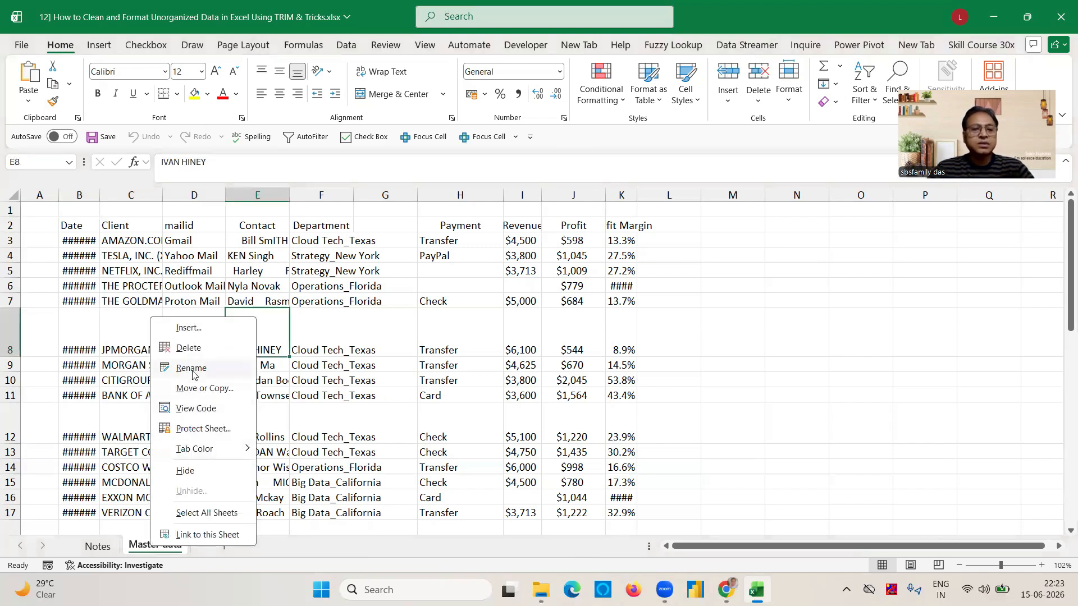
{"action": "left_click", "coordinate": [204, 387]}
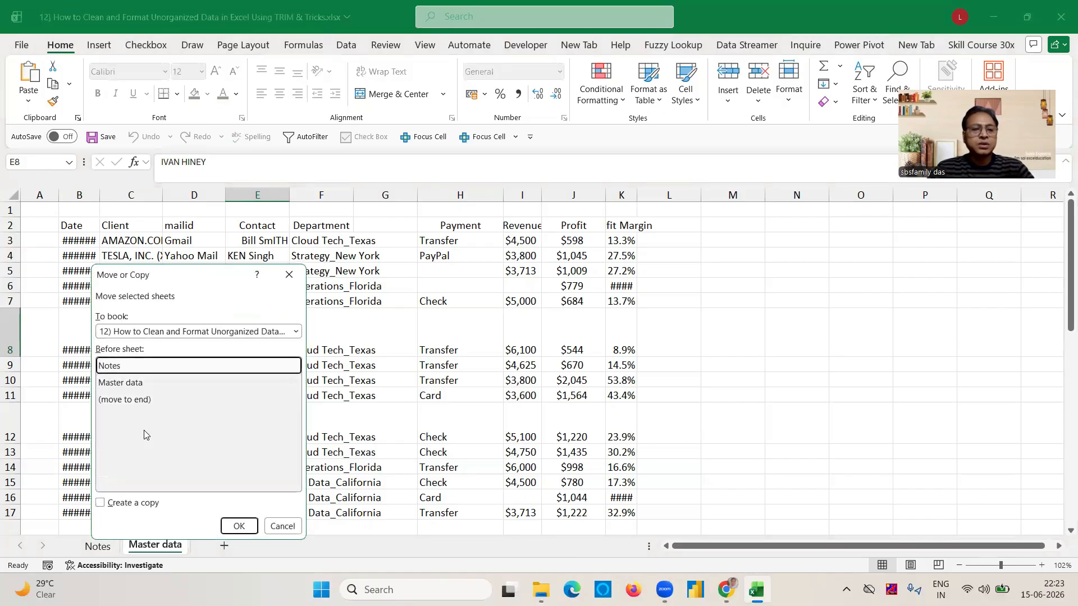
{"action": "left_click", "coordinate": [126, 402]}
{"action": "left_click", "coordinate": [101, 503]}
{"action": "left_click", "coordinate": [230, 524]}
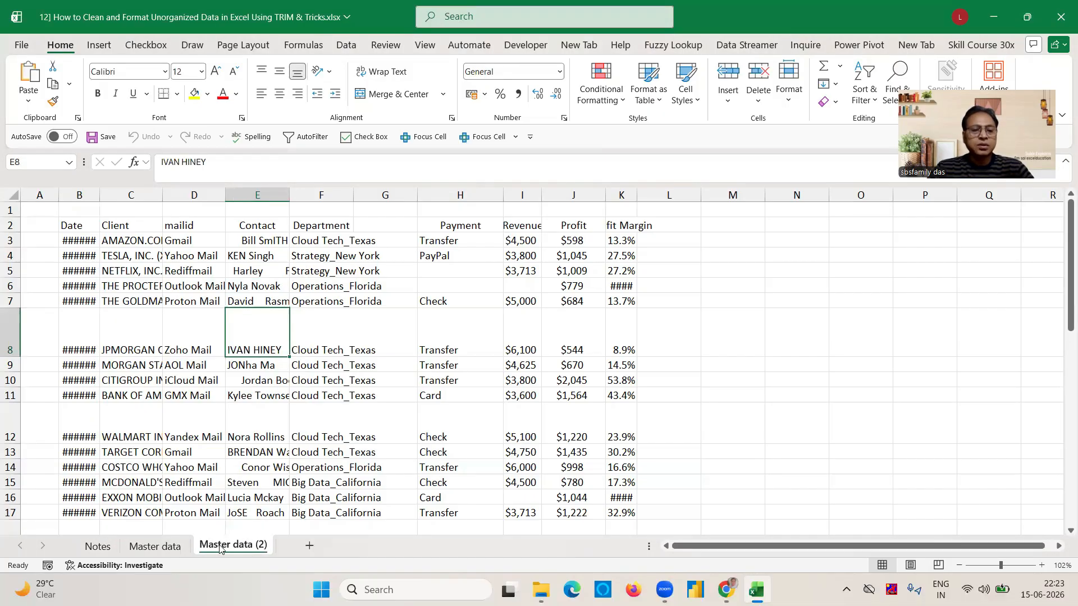
- Rename the copied sheet as ws1
{"action": "right_click", "coordinate": [220, 548]}
{"action": "left_click", "coordinate": [266, 368]}
{"action": "type", "text": "Ws1"}
{"action": "key", "text": "Return"}
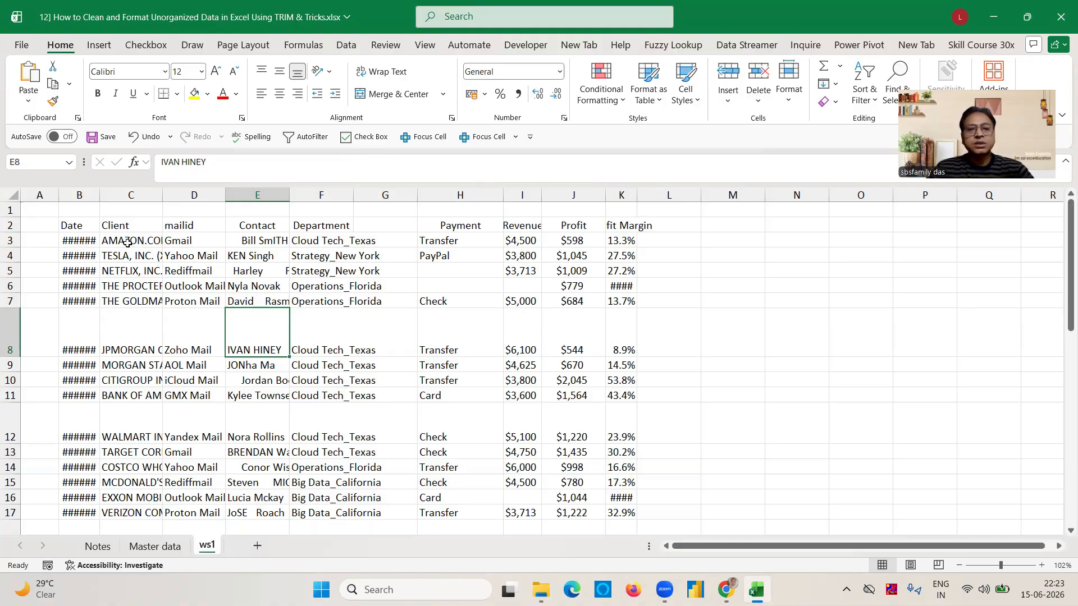
- AutoFit the widths of columns B through K on the ws1 sheet
{"action": "left_click", "coordinate": [79, 196]}
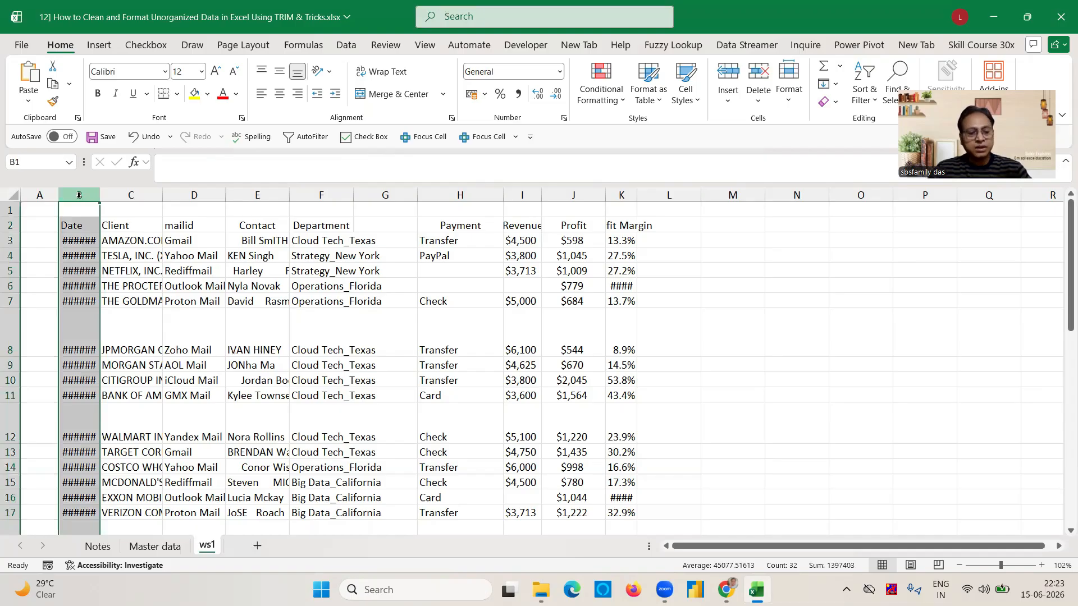
{"action": "left_click_drag", "start_coordinate": [79, 196], "coordinate": [640, 195]}
{"action": "key", "text": "shift+Right"}
{"action": "key", "text": "shift+Left"}
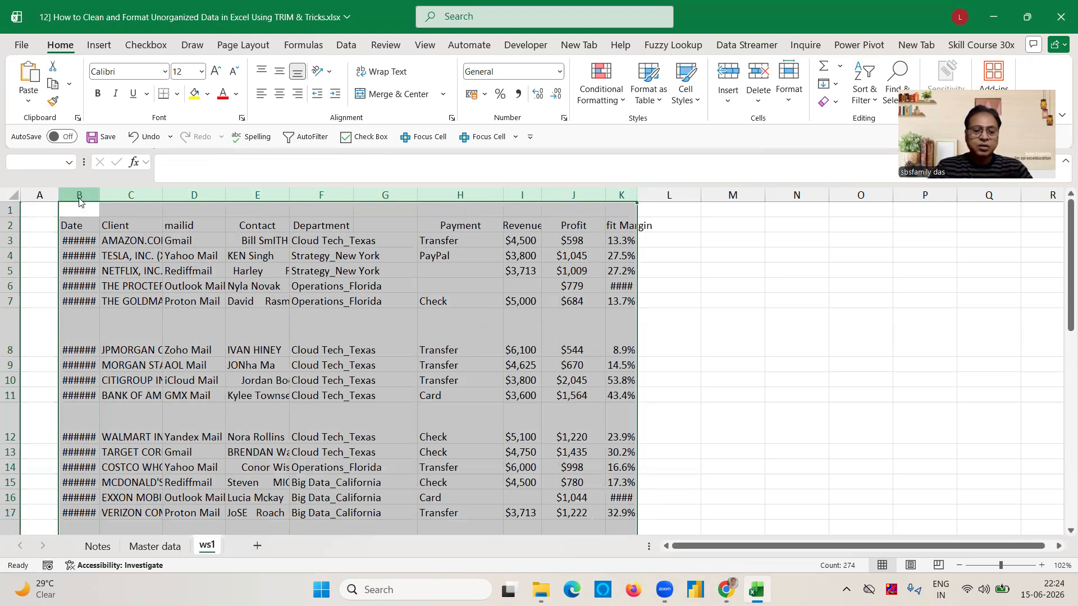
{"action": "key", "text": "alt"}
{"action": "key", "text": "h"}
{"action": "key", "text": "o"}
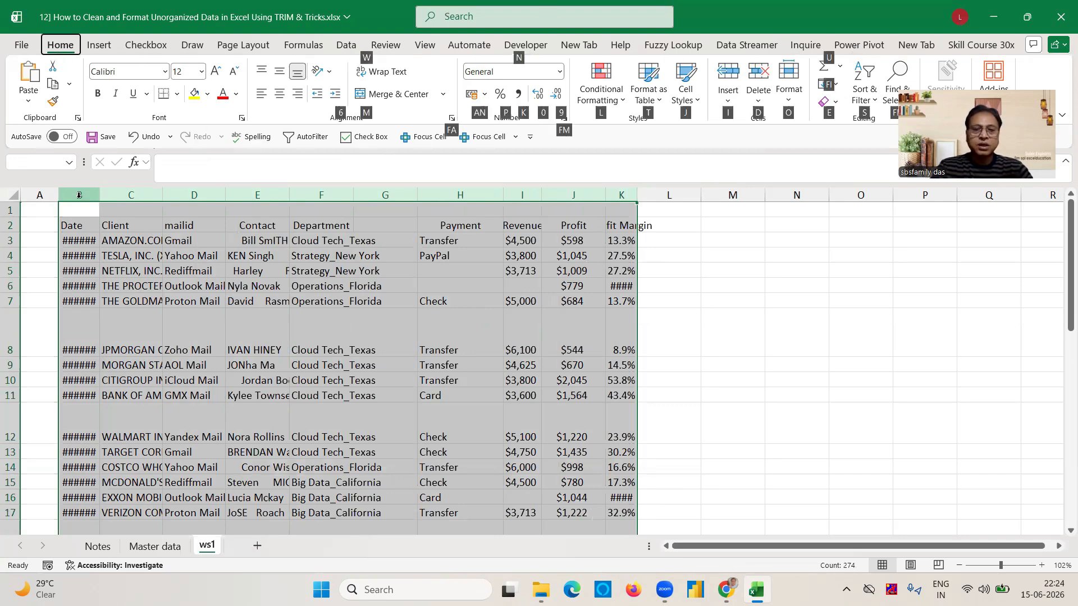
{"action": "key", "text": "i"}
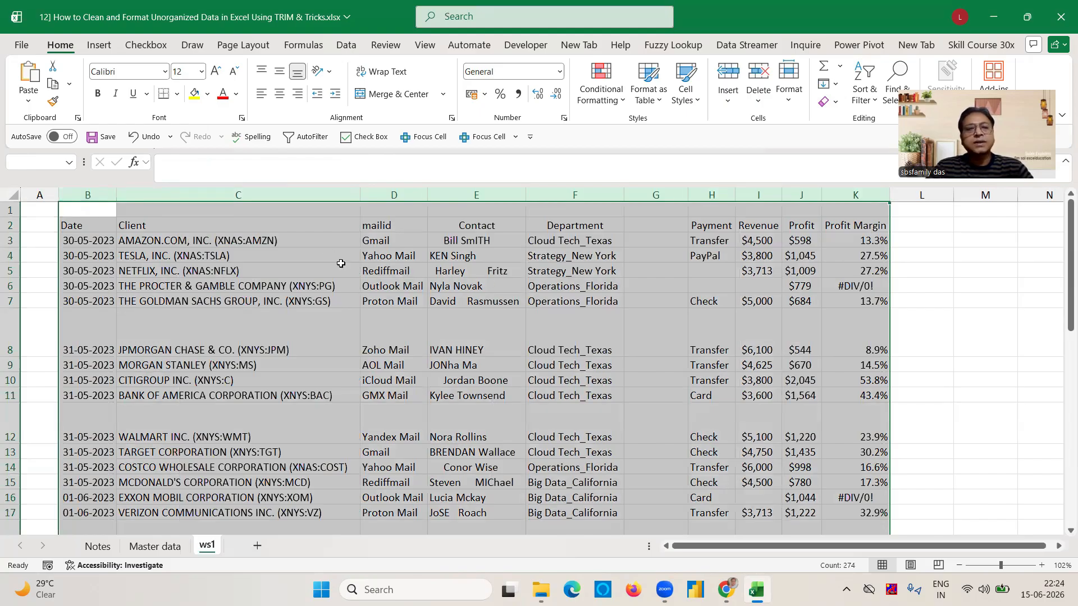
- Inspect the ws1 records for rows with uneven heights, from the header row down to about row 27
{"action": "left_click", "coordinate": [99, 326]}
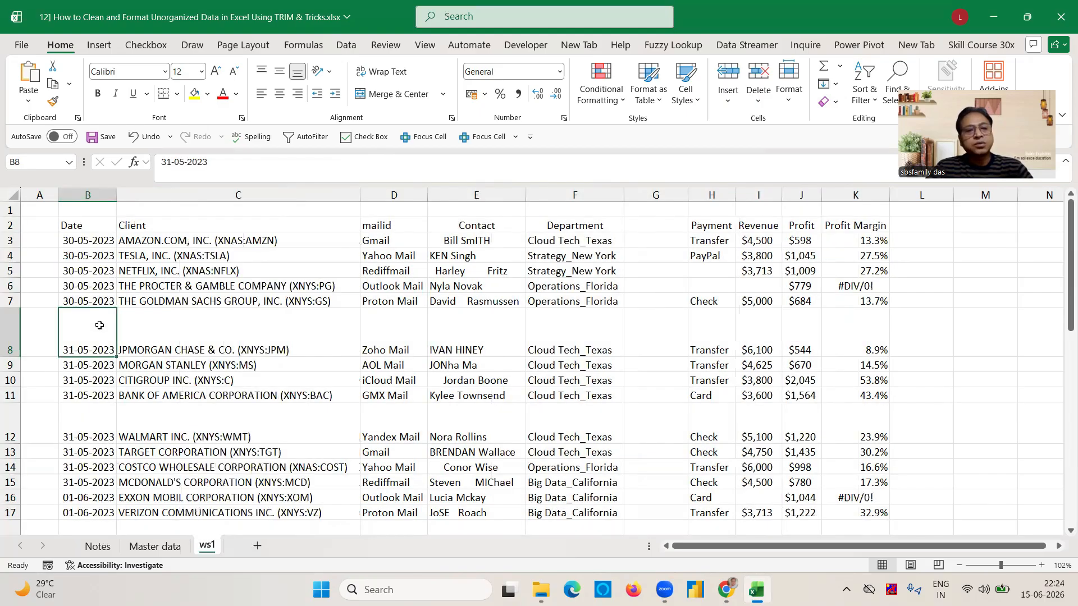
{"action": "left_click", "coordinate": [88, 414]}
{"action": "left_click", "coordinate": [91, 470]}
{"action": "key", "text": "Down"}
{"action": "key", "text": "Down"}
{"action": "key", "text": "Down"}
{"action": "key", "text": "Down"}
{"action": "key", "text": "Down"}
{"action": "key", "text": "Down"}
{"action": "key", "text": "Down"}
{"action": "key", "text": "Down"}
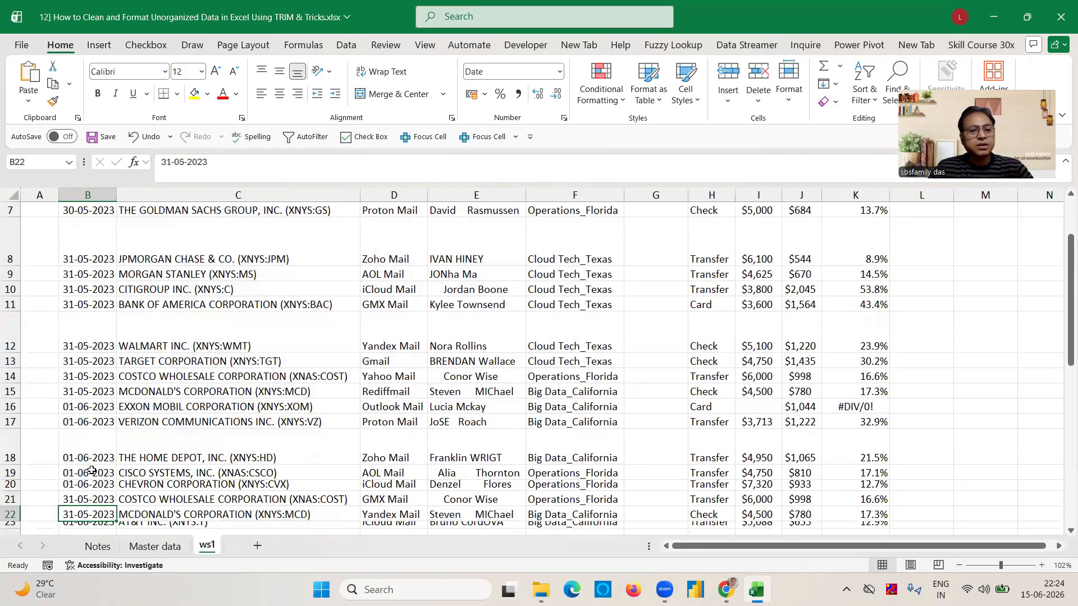
{"action": "key", "text": "Down"}
{"action": "key", "text": "Down"}
{"action": "key", "text": "Up"}
{"action": "key", "text": "Up"}
{"action": "key", "text": "Up"}
{"action": "key", "text": "Up"}
{"action": "key", "text": "Up"}
{"action": "key", "text": "Up"}
{"action": "key", "text": "Up"}
{"action": "key", "text": "Up"}
{"action": "key", "text": "Up"}
{"action": "key", "text": "Up"}
{"action": "key", "text": "Up"}
{"action": "key", "text": "Up"}
{"action": "key", "text": "Up"}
{"action": "key", "text": "Up"}
{"action": "key", "text": "Up"}
{"action": "key", "text": "Up"}
{"action": "key", "text": "Up"}
{"action": "key", "text": "Up"}
{"action": "key", "text": "Up"}
{"action": "key", "text": "Up"}
{"action": "key", "text": "Down"}
{"action": "key", "text": "Down"}
{"action": "key", "text": "Down"}
{"action": "key", "text": "Down"}
{"action": "key", "text": "Down"}
{"action": "key", "text": "Down"}
{"action": "key", "text": "Down"}
{"action": "key", "text": "Down"}
{"action": "key", "text": "Down"}
{"action": "key", "text": "Down"}
{"action": "key", "text": "Down"}
{"action": "key", "text": "Down"}
{"action": "key", "text": "Down"}
{"action": "key", "text": "Down"}
{"action": "key", "text": "Down"}
{"action": "key", "text": "Down"}
{"action": "key", "text": "Down"}
{"action": "key", "text": "Down"}
{"action": "key", "text": "Down"}
{"action": "key", "text": "Down"}
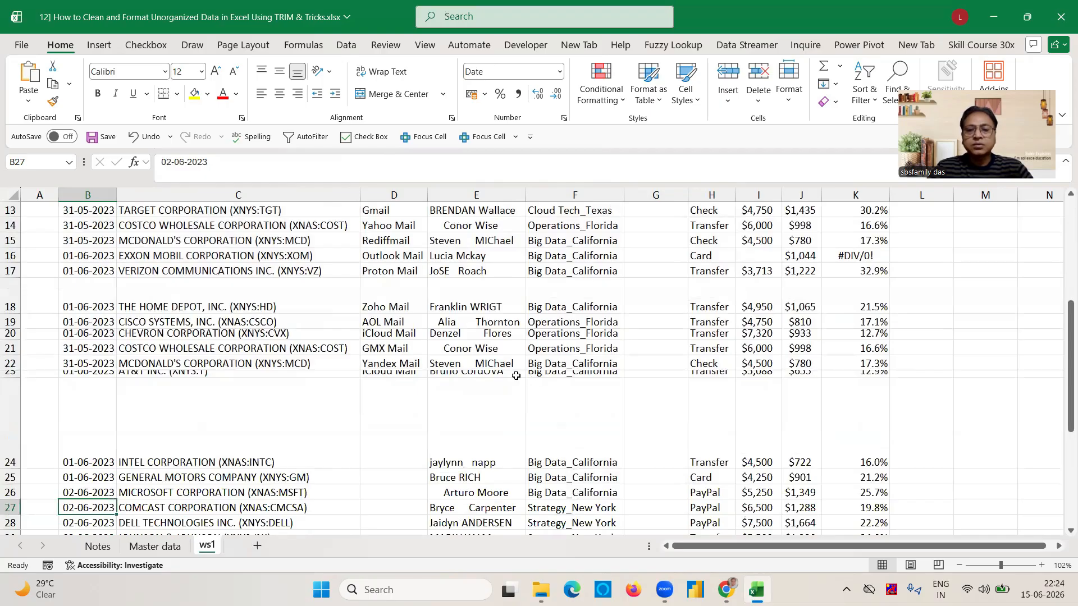
{"action": "left_click", "coordinate": [711, 373]}
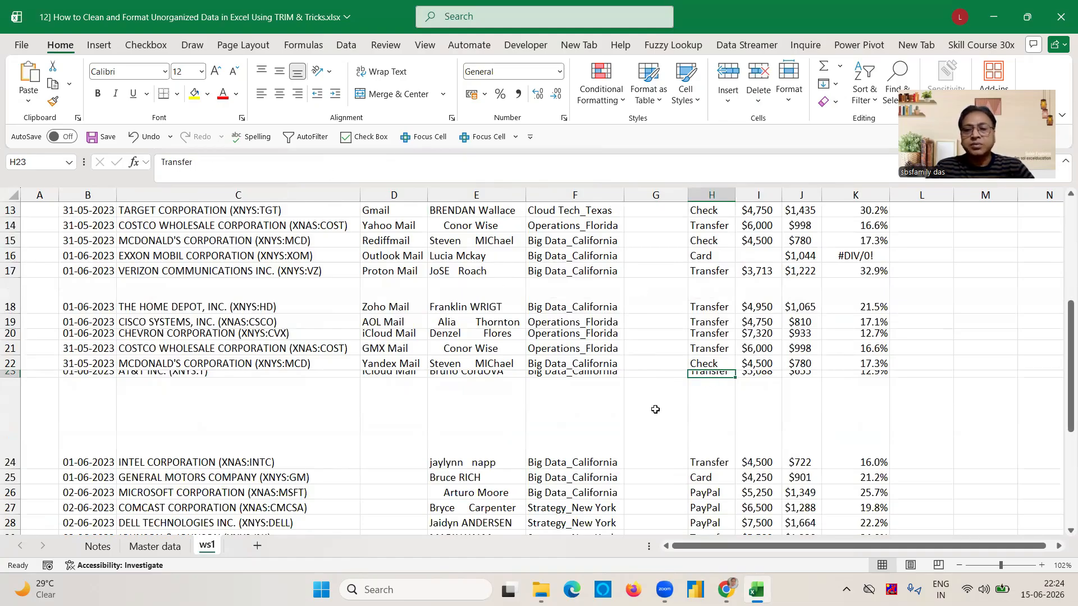
{"action": "left_click", "coordinate": [349, 330]}
{"action": "key", "text": "Up"}
{"action": "key", "text": "Up"}
{"action": "key", "text": "Up"}
{"action": "key", "text": "Up"}
{"action": "key", "text": "Up"}
{"action": "key", "text": "Up"}
{"action": "key", "text": "Up"}
{"action": "key", "text": "Up"}
{"action": "key", "text": "Up"}
{"action": "key", "text": "Up"}
{"action": "key", "text": "Up"}
{"action": "key", "text": "Up"}
{"action": "key", "text": "Up"}
{"action": "key", "text": "Up"}
{"action": "key", "text": "Up"}
{"action": "key", "text": "Up"}
{"action": "key", "text": "Up"}
{"action": "key", "text": "Up"}
{"action": "key", "text": "Up"}
- AutoFit the row heights of the data in columns B through K on the ws1 sheet
{"action": "left_click_drag", "start_coordinate": [88, 195], "coordinate": [864, 195]}
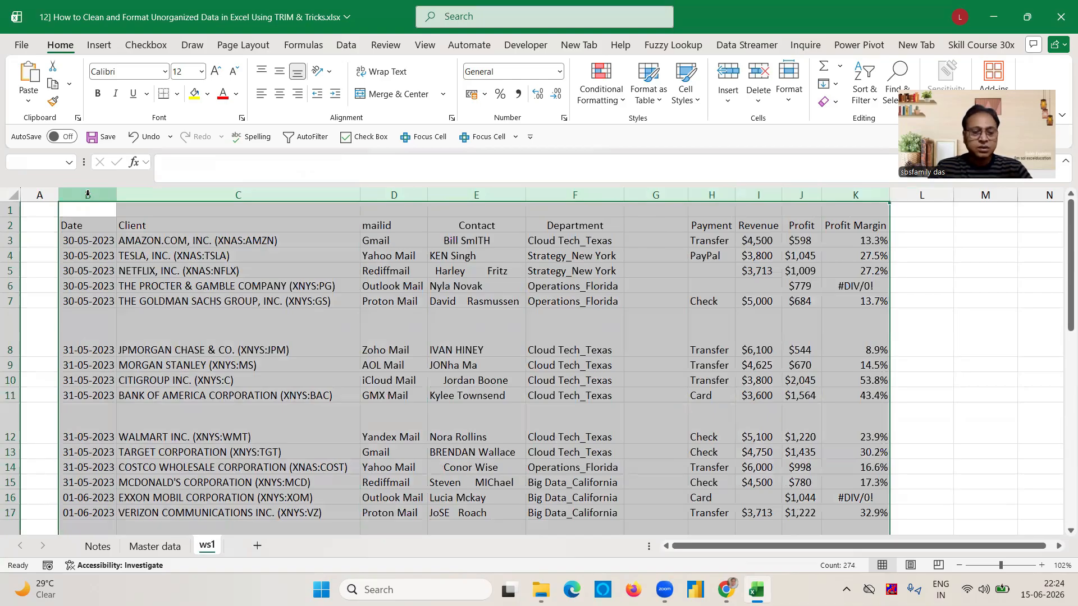
{"action": "key", "text": "alt"}
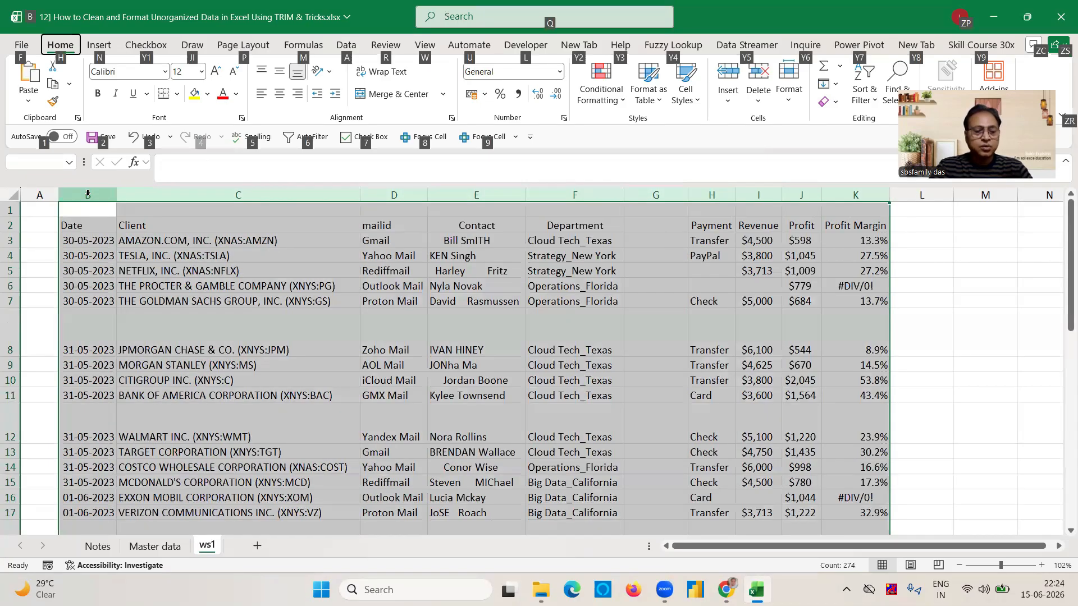
{"action": "key", "text": "h"}
{"action": "key", "text": "o"}
{"action": "key", "text": "a"}
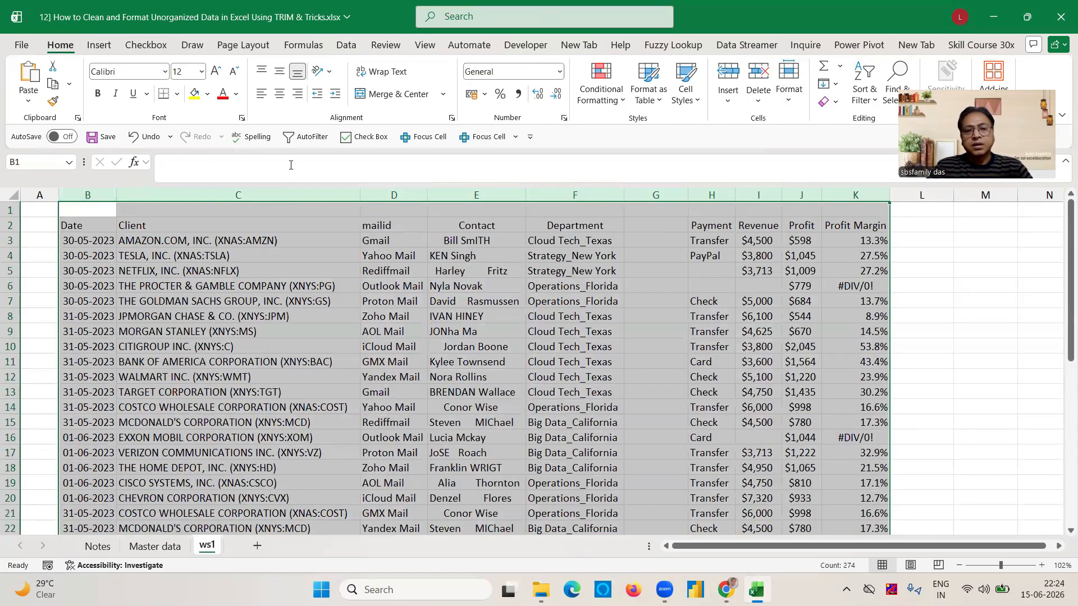
- Review the cell-size formatting options for columns B through K without applying any, and open the Notes sheet
{"action": "left_click", "coordinate": [181, 306]}
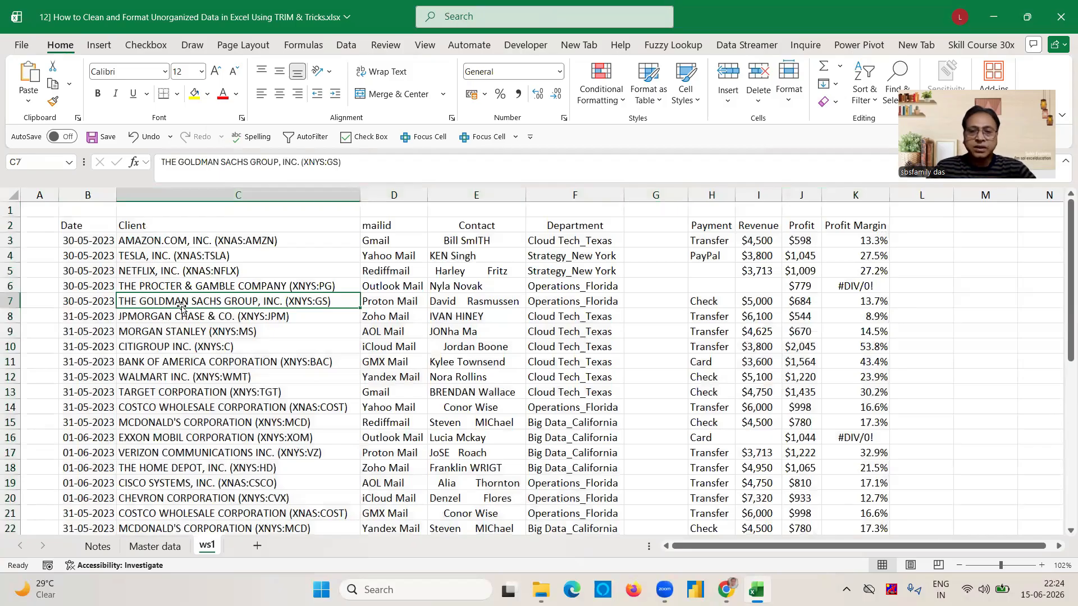
{"action": "left_click", "coordinate": [101, 193]}
{"action": "left_click_drag", "start_coordinate": [100, 193], "coordinate": [865, 195]}
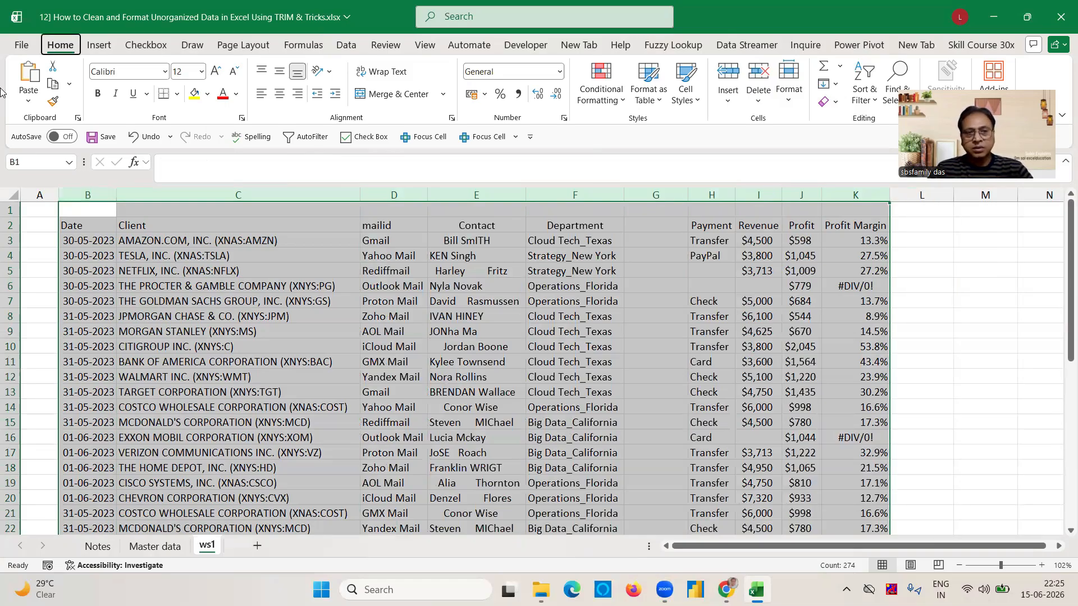
{"action": "key", "text": "alt"}
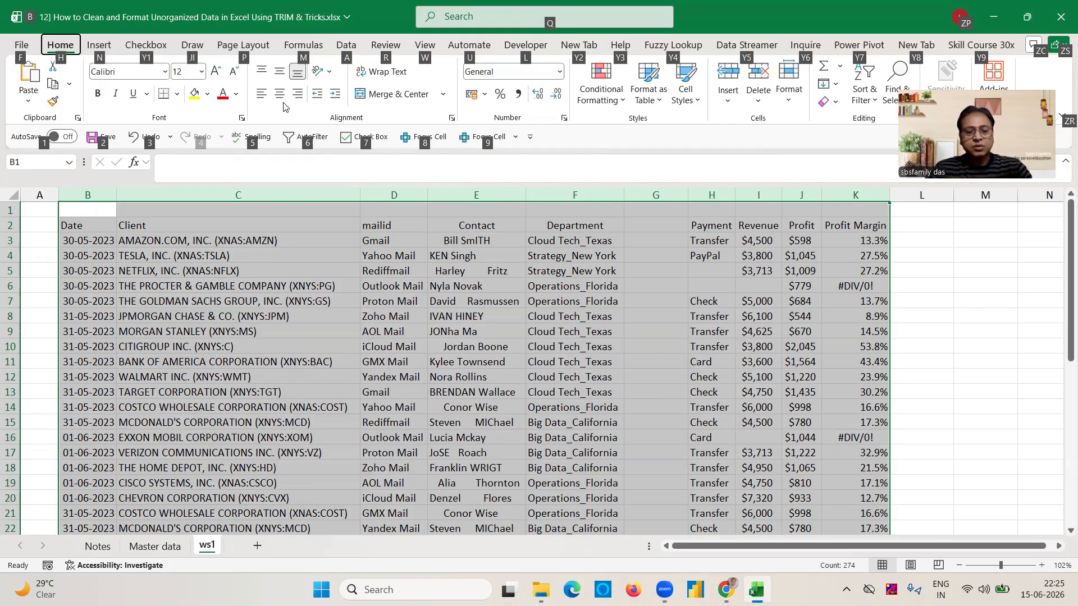
{"action": "key", "text": "h"}
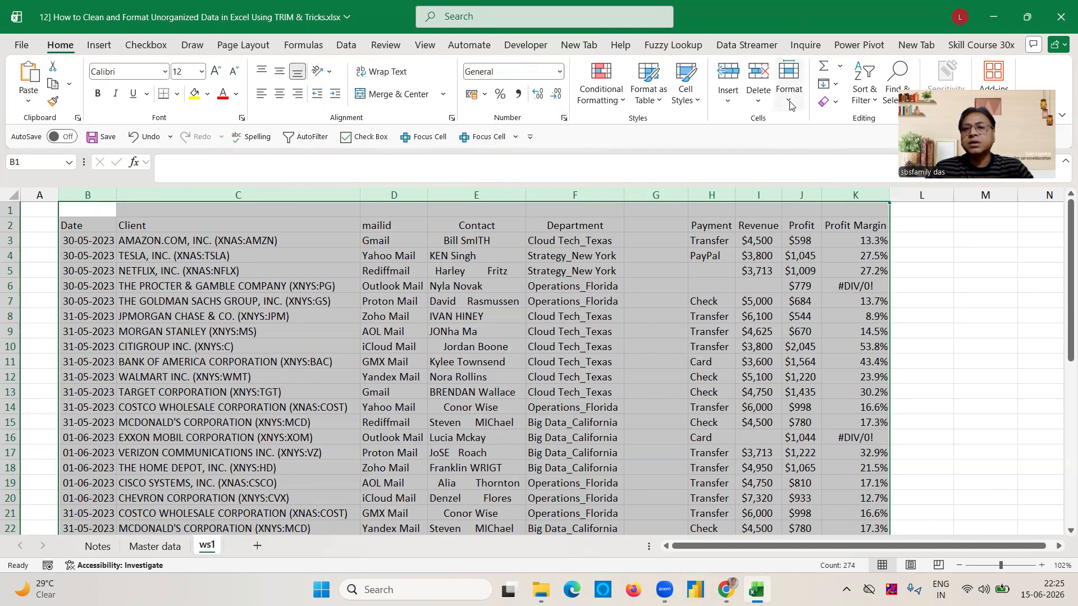
{"action": "left_click", "coordinate": [790, 105]}
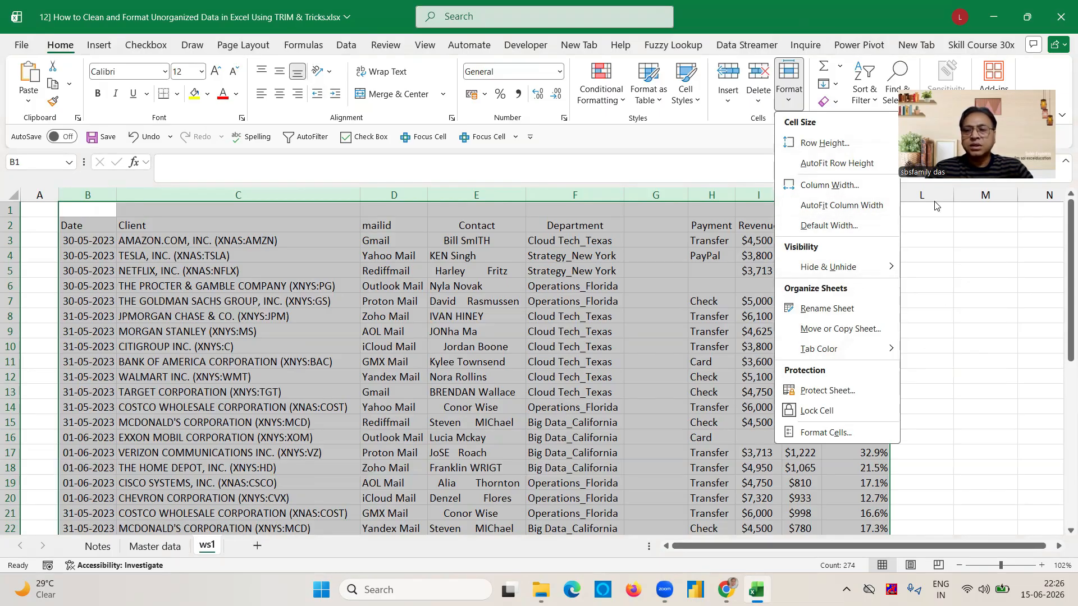
{"action": "key", "text": "Escape"}
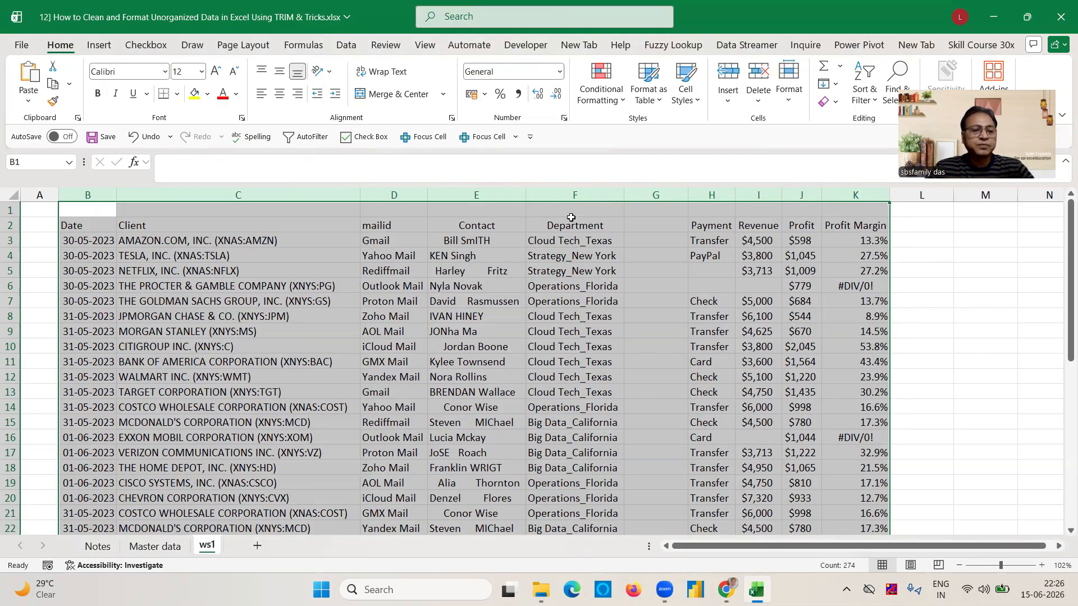
{"action": "left_click", "coordinate": [96, 548]}
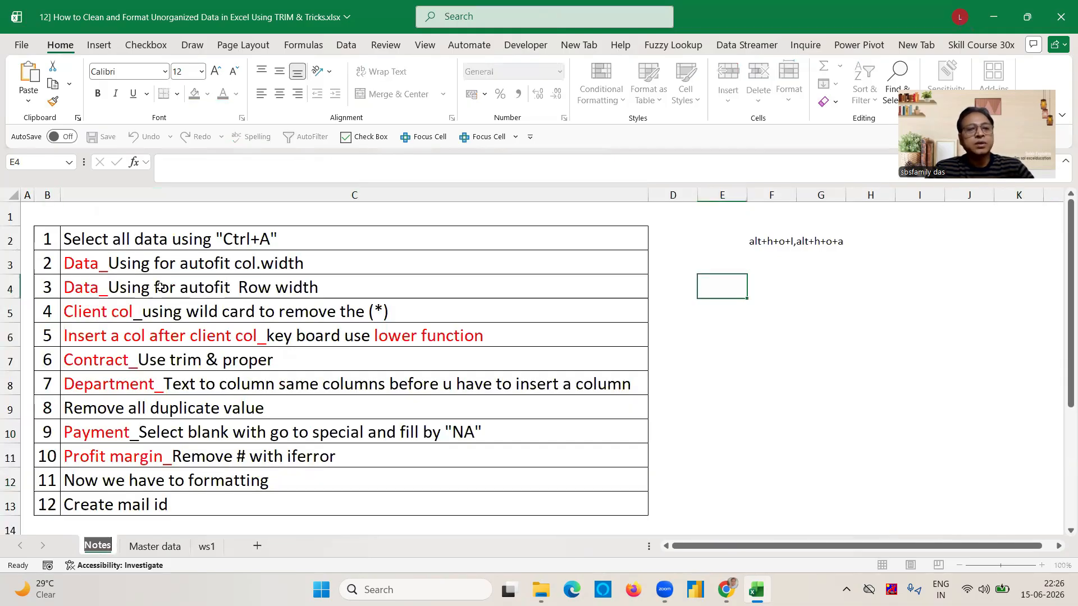
- Fill the column-width and row-height AutoFit items, numbers 2 and 3 of the Notes checklist, with a medium blue theme color
{"action": "left_click", "coordinate": [232, 265]}
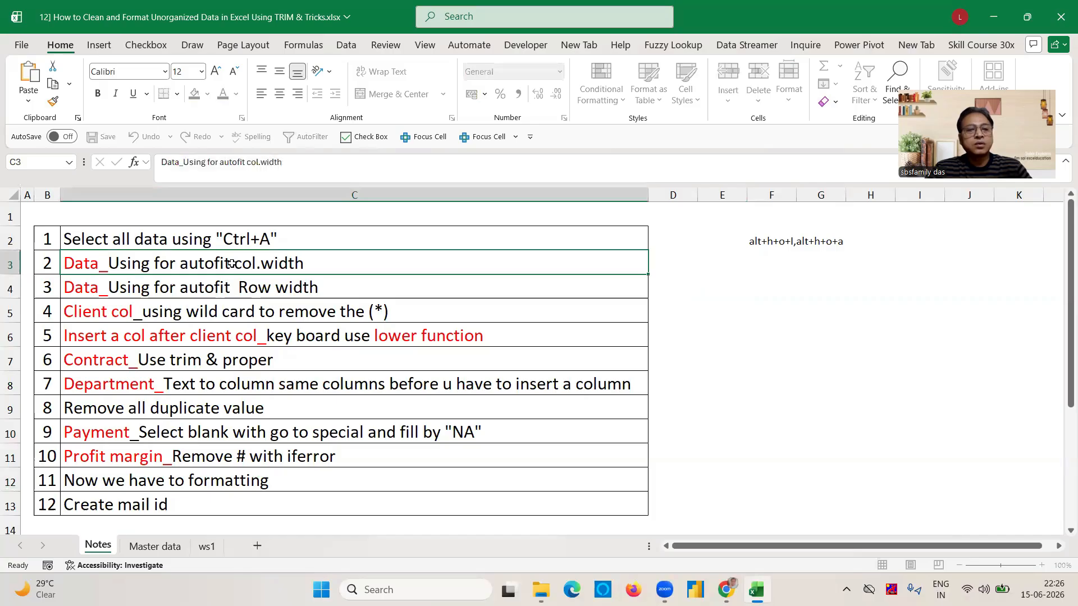
{"action": "key", "text": "shift+Down"}
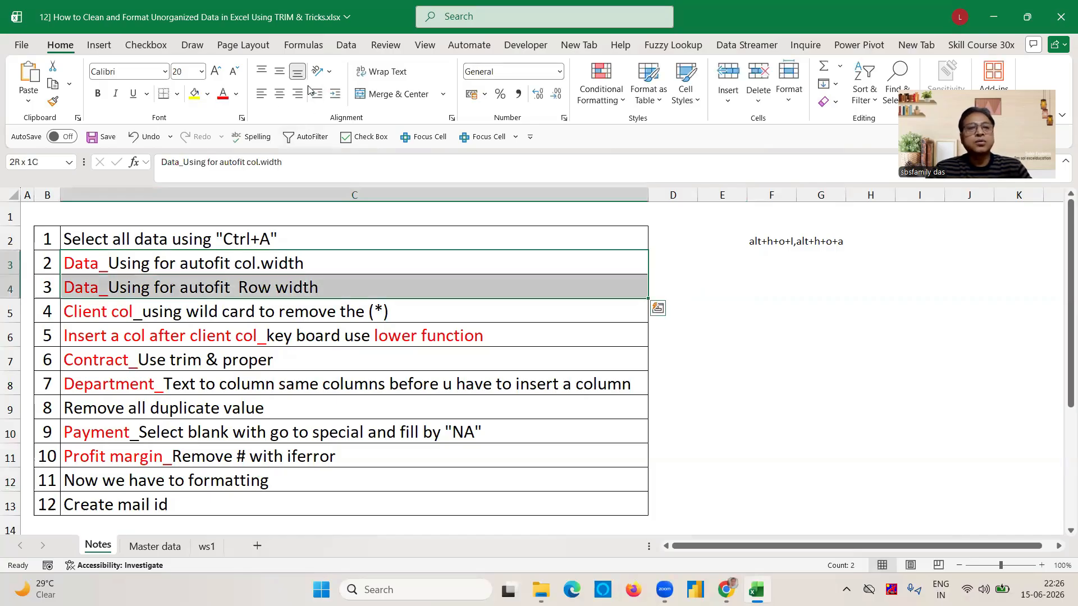
{"action": "left_click", "coordinate": [206, 98]}
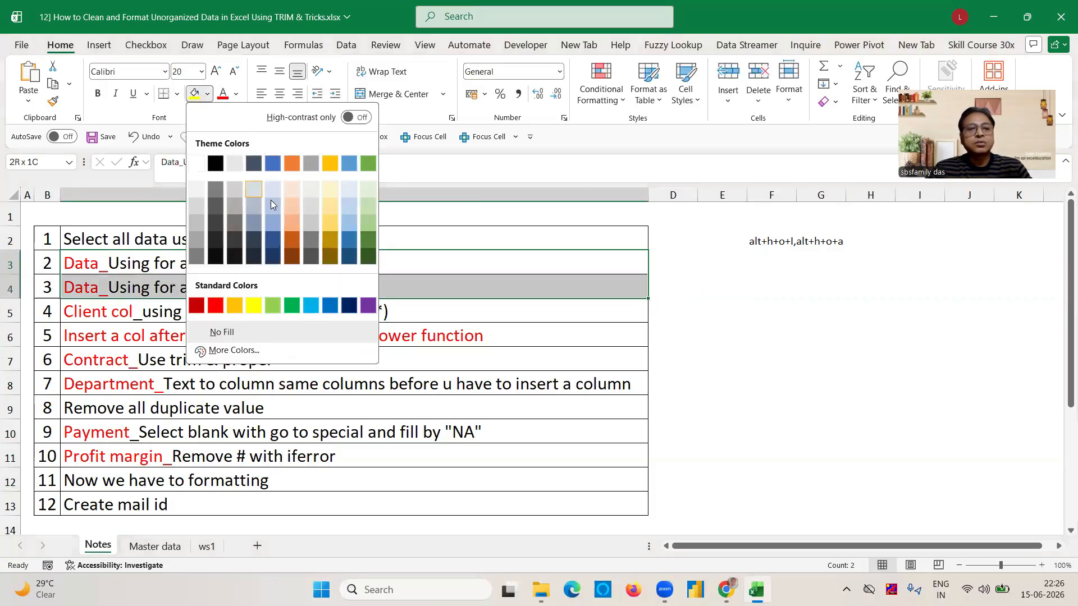
{"action": "left_click", "coordinate": [278, 215]}
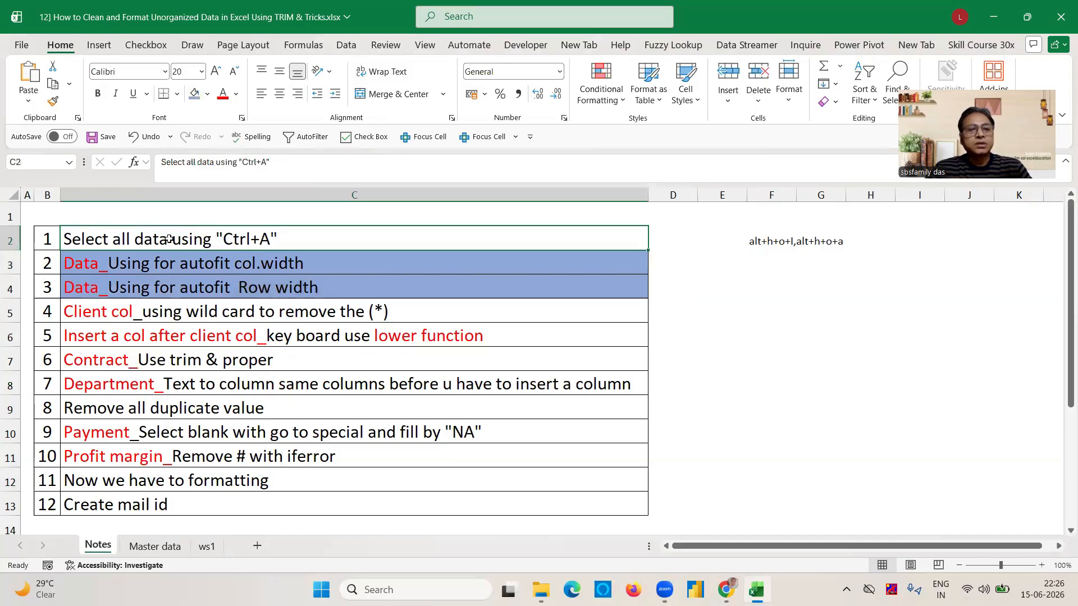
- Look through the ws1 records from the first date down past the last filled row and back up to row 20
{"action": "key", "text": "ctrl+Page_Down"}
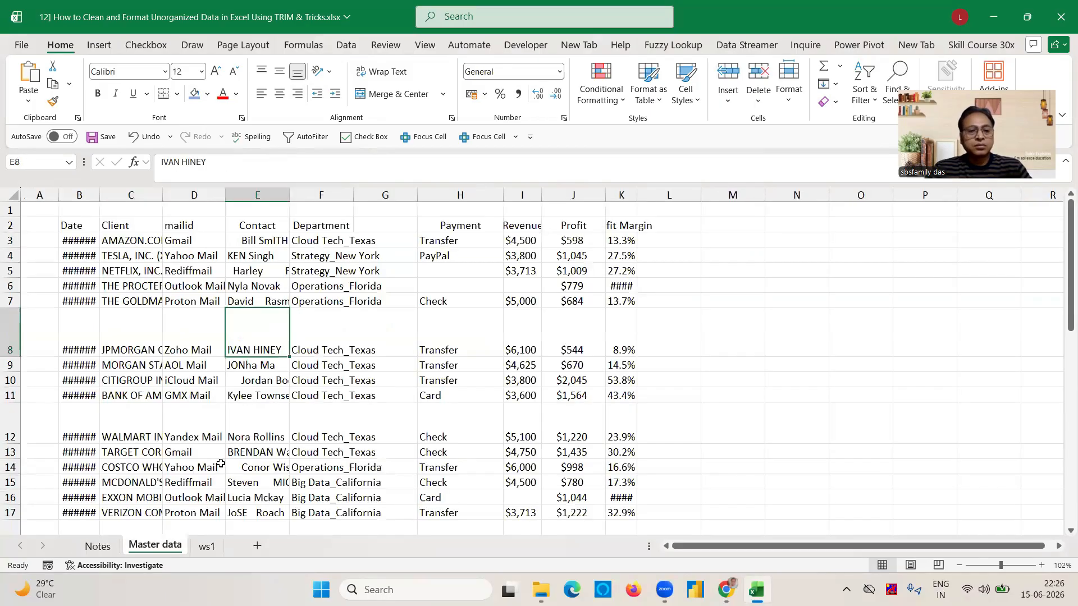
{"action": "left_click", "coordinate": [207, 546]}
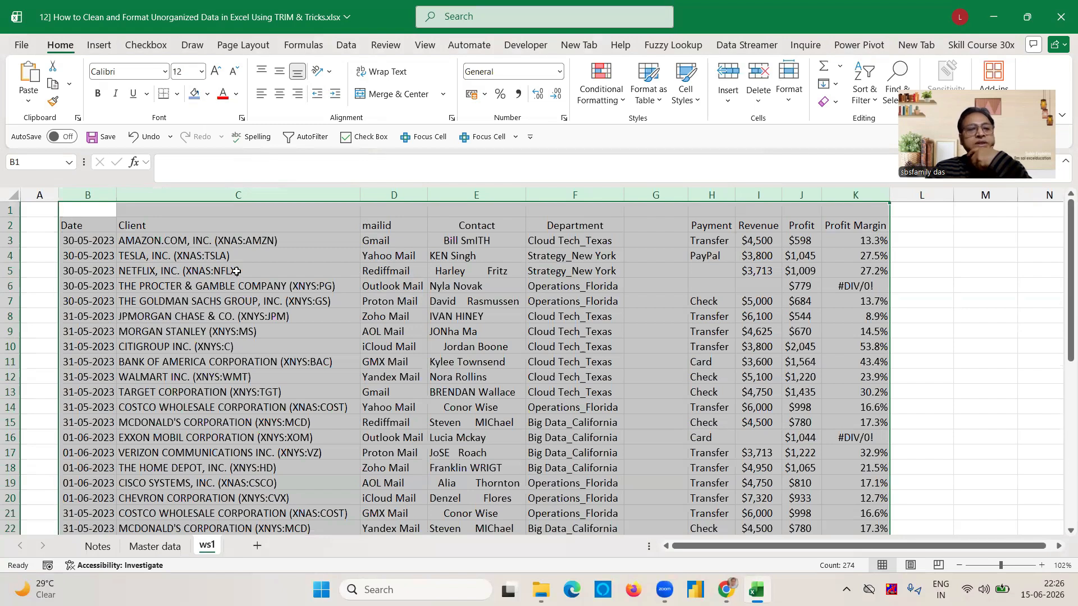
{"action": "left_click", "coordinate": [80, 236]}
{"action": "key", "text": "Down"}
{"action": "key", "text": "Down"}
{"action": "key", "text": "Down"}
{"action": "key", "text": "Down"}
{"action": "key", "text": "Down"}
{"action": "key", "text": "Down"}
{"action": "key", "text": "Down"}
{"action": "key", "text": "Down"}
{"action": "key", "text": "Down"}
{"action": "key", "text": "Down"}
{"action": "key", "text": "Down"}
{"action": "key", "text": "Down"}
{"action": "key", "text": "Down"}
{"action": "key", "text": "Down"}
{"action": "key", "text": "Down"}
{"action": "key", "text": "Down"}
{"action": "key", "text": "Down"}
{"action": "key", "text": "Down"}
{"action": "key", "text": "Down"}
{"action": "key", "text": "Down"}
{"action": "key", "text": "Down"}
{"action": "key", "text": "Down"}
{"action": "key", "text": "Down"}
{"action": "key", "text": "Down"}
{"action": "key", "text": "Down"}
{"action": "key", "text": "Down"}
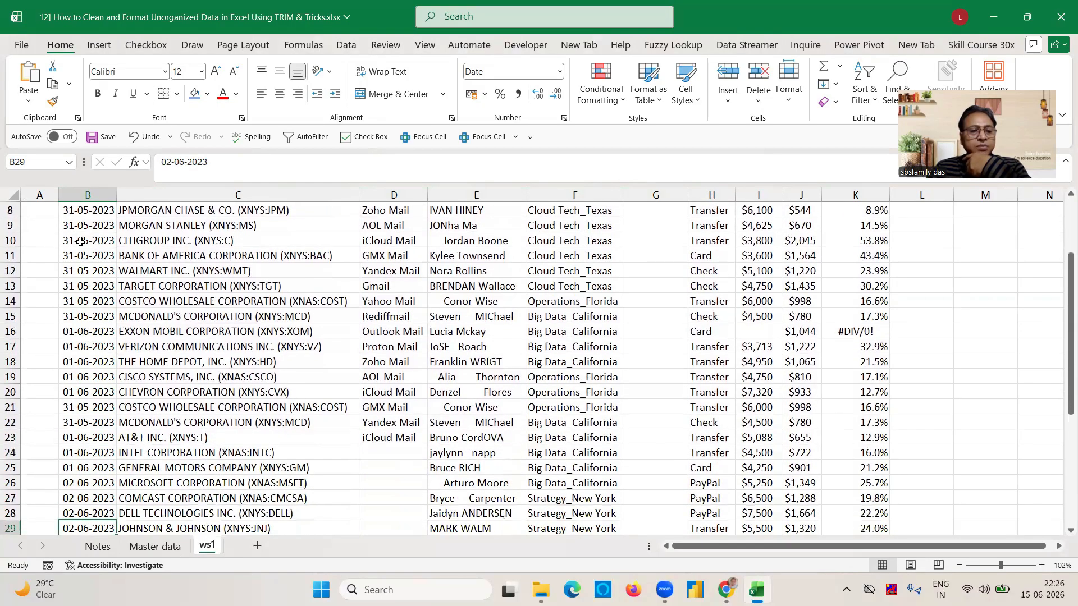
{"action": "key", "text": "Down"}
{"action": "key", "text": "Down"}
{"action": "key", "text": "Down"}
{"action": "key", "text": "Down"}
{"action": "key", "text": "Down"}
{"action": "key", "text": "Down"}
{"action": "key", "text": "Down"}
{"action": "key", "text": "Up"}
{"action": "key", "text": "Up"}
{"action": "key", "text": "Up"}
{"action": "key", "text": "Up"}
{"action": "key", "text": "Up"}
{"action": "key", "text": "Up"}
{"action": "key", "text": "Up"}
{"action": "key", "text": "Up"}
{"action": "key", "text": "Up"}
{"action": "key", "text": "Up"}
{"action": "key", "text": "Up"}
{"action": "key", "text": "Up"}
{"action": "key", "text": "Up"}
{"action": "key", "text": "Up"}
{"action": "key", "text": "Up"}
{"action": "key", "text": "Up"}
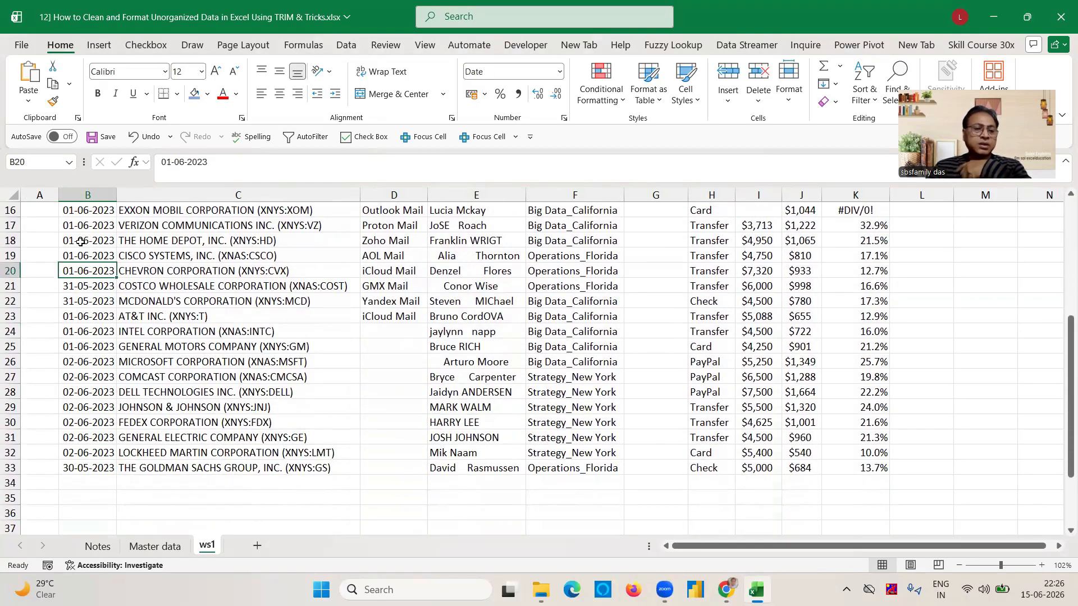
- Check the "Create mail id" item on the Notes sheet and return to the top of the Client column on ws1
{"action": "left_click", "coordinate": [96, 547]}
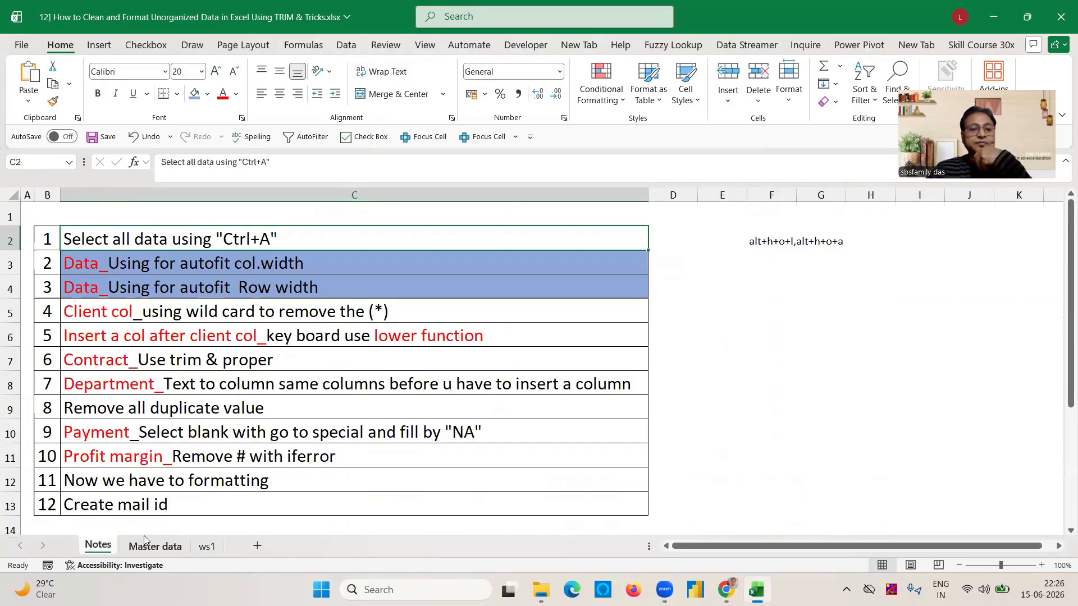
{"action": "left_click", "coordinate": [146, 508]}
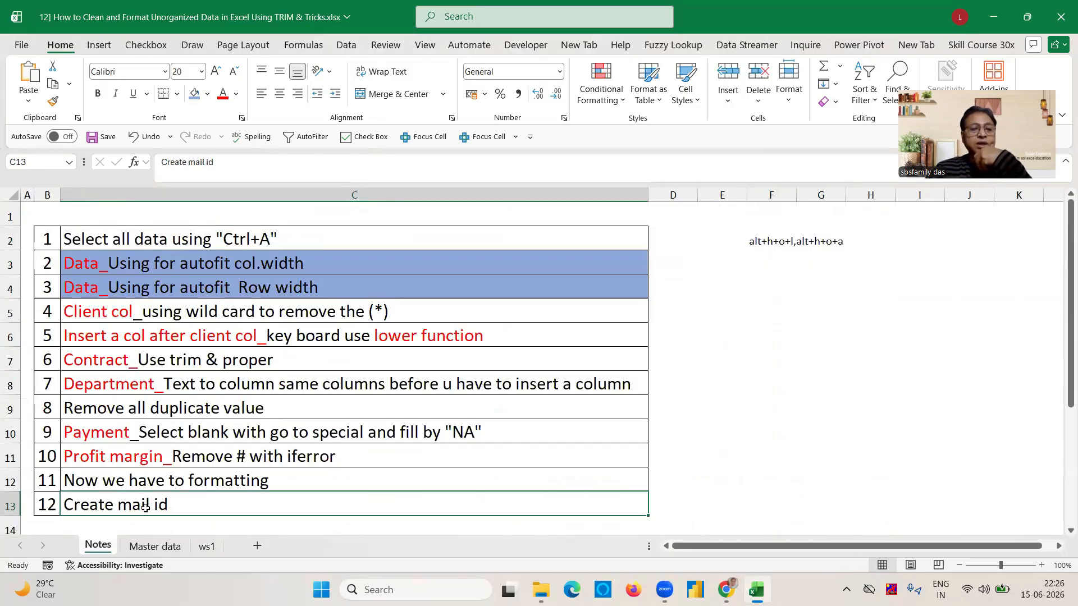
{"action": "left_click", "coordinate": [154, 548]}
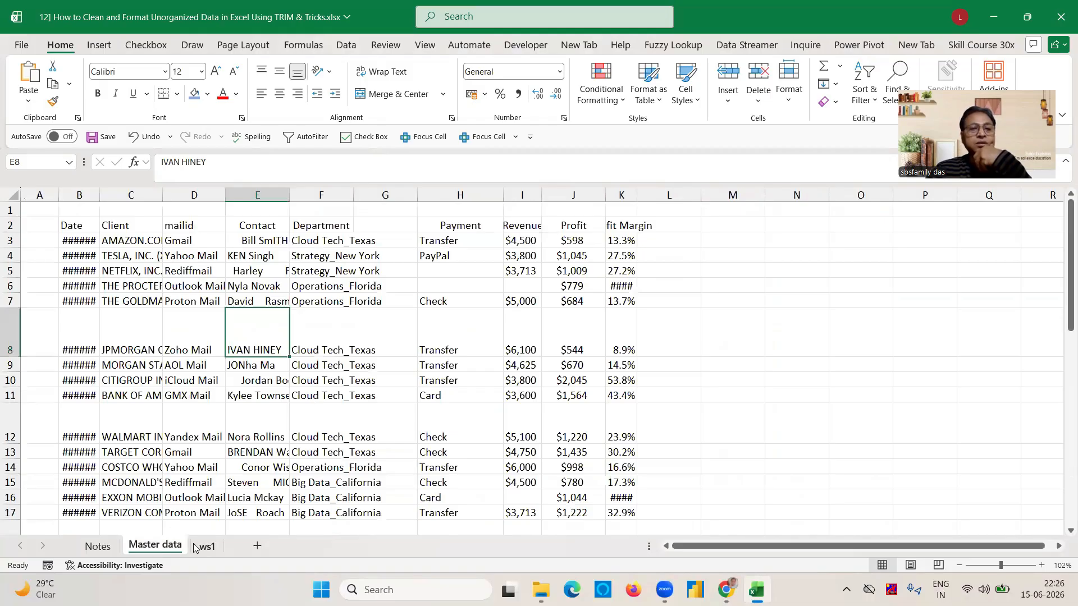
{"action": "left_click", "coordinate": [204, 547]}
{"action": "left_click", "coordinate": [200, 266]}
{"action": "key", "text": "Up"}
{"action": "key", "text": "Up"}
{"action": "key", "text": "Up"}
{"action": "key", "text": "Up"}
{"action": "key", "text": "Up"}
{"action": "key", "text": "Up"}
{"action": "key", "text": "Up"}
{"action": "key", "text": "Up"}
{"action": "key", "text": "Up"}
{"action": "key", "text": "Up"}
{"action": "key", "text": "Up"}
{"action": "key", "text": "Up"}
{"action": "key", "text": "Up"}
{"action": "key", "text": "Up"}
{"action": "key", "text": "Up"}
{"action": "key", "text": "Up"}
{"action": "key", "text": "Up"}
{"action": "key", "text": "Up"}
{"action": "key", "text": "Up"}
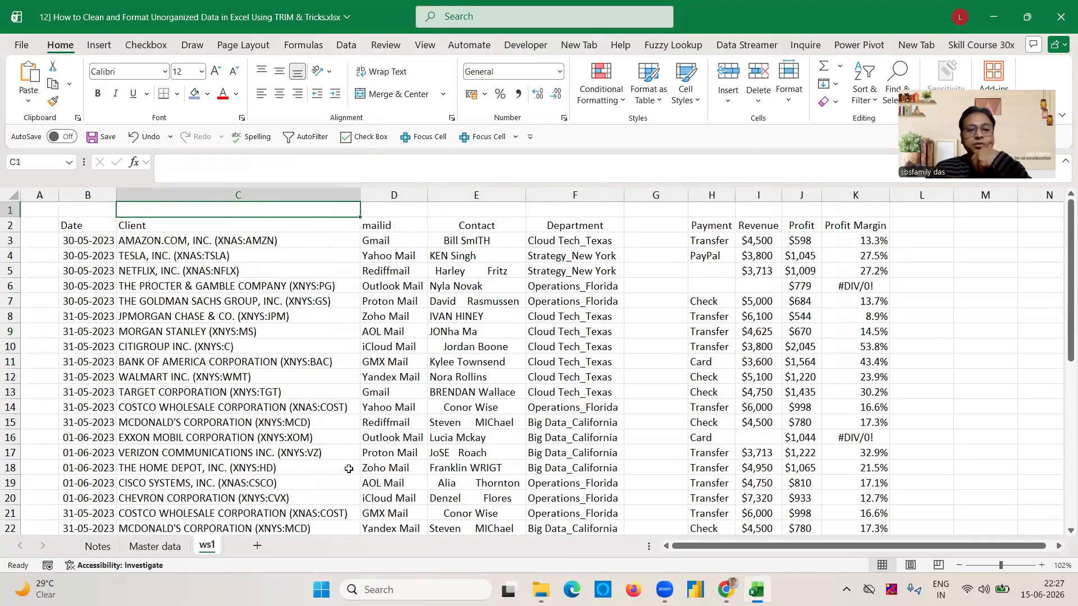
- Copy the mail providers in D15:D23 into the blank mailid cells D24:D32 on ws1, and return to the top of the column
{"action": "scroll", "coordinate": [372, 508], "scroll_direction": "down", "scroll_amount": 3}
{"action": "left_click", "coordinate": [373, 507]}
{"action": "key", "text": "Up"}
{"action": "key", "text": "Up"}
{"action": "key", "text": "Up"}
{"action": "key", "text": "Up"}
{"action": "key", "text": "Up"}
{"action": "key", "text": "Up"}
{"action": "key", "text": "Up"}
{"action": "key", "text": "Up"}
{"action": "key", "text": "Up"}
{"action": "key", "text": "Up"}
{"action": "key", "text": "Up"}
{"action": "key", "text": "Up"}
{"action": "key", "text": "Up"}
{"action": "key", "text": "Up"}
{"action": "key", "text": "Up"}
{"action": "key", "text": "Up"}
{"action": "key", "text": "Up"}
{"action": "key", "text": "Down"}
{"action": "key", "text": "Down"}
{"action": "key", "text": "shift+Down"}
{"action": "key", "text": "shift+Down"}
{"action": "key", "text": "shift+Down"}
{"action": "key", "text": "shift+Down"}
{"action": "key", "text": "shift+Down"}
{"action": "key", "text": "shift+Down"}
{"action": "key", "text": "shift+Down"}
{"action": "key", "text": "shift+Down"}
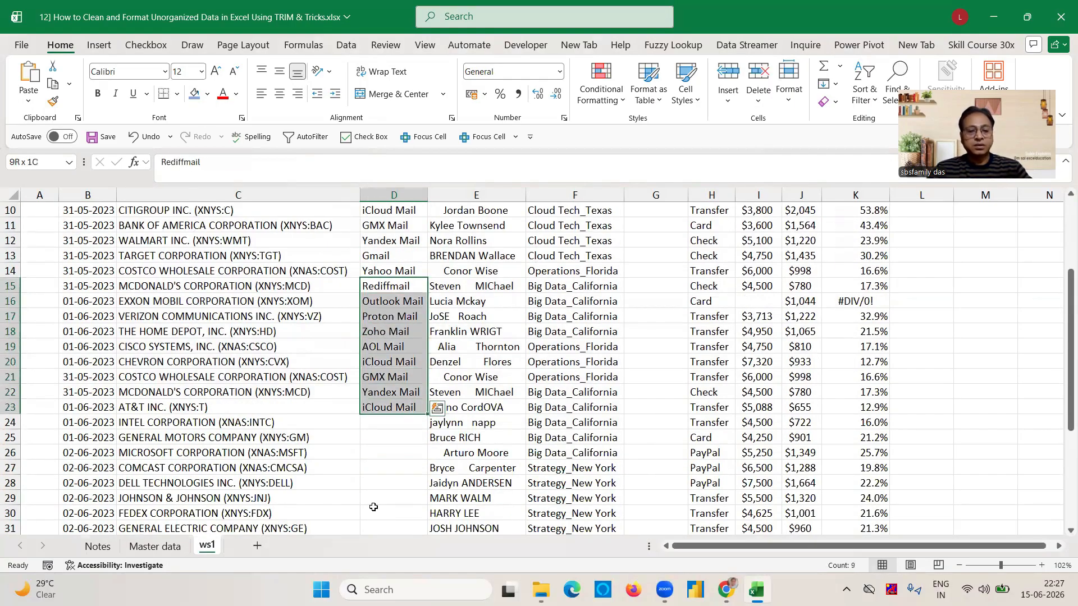
{"action": "key", "text": "ctrl+c"}
{"action": "key", "text": "Down"}
{"action": "key", "text": "Down"}
{"action": "key", "text": "Down"}
{"action": "key", "text": "Down"}
{"action": "key", "text": "Down"}
{"action": "key", "text": "Down"}
{"action": "key", "text": "Down"}
{"action": "key", "text": "Down"}
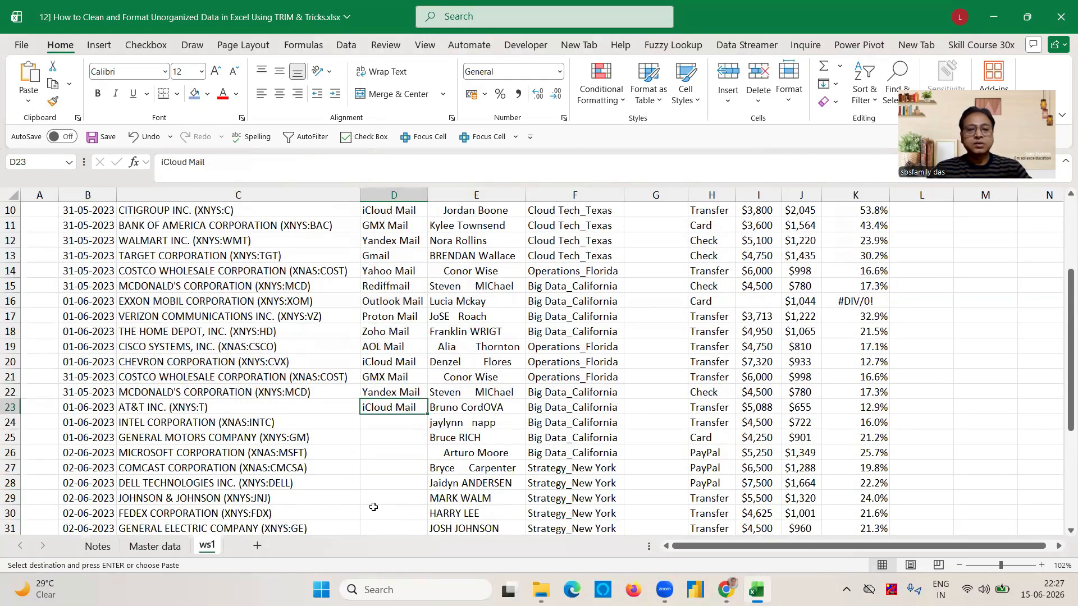
{"action": "key", "text": "Down"}
{"action": "key", "text": "Down"}
{"action": "key", "text": "Escape"}
{"action": "key", "text": "ctrl+Up"}
{"action": "key", "text": "ctrl+Up"}
{"action": "key", "text": "ctrl+Up"}
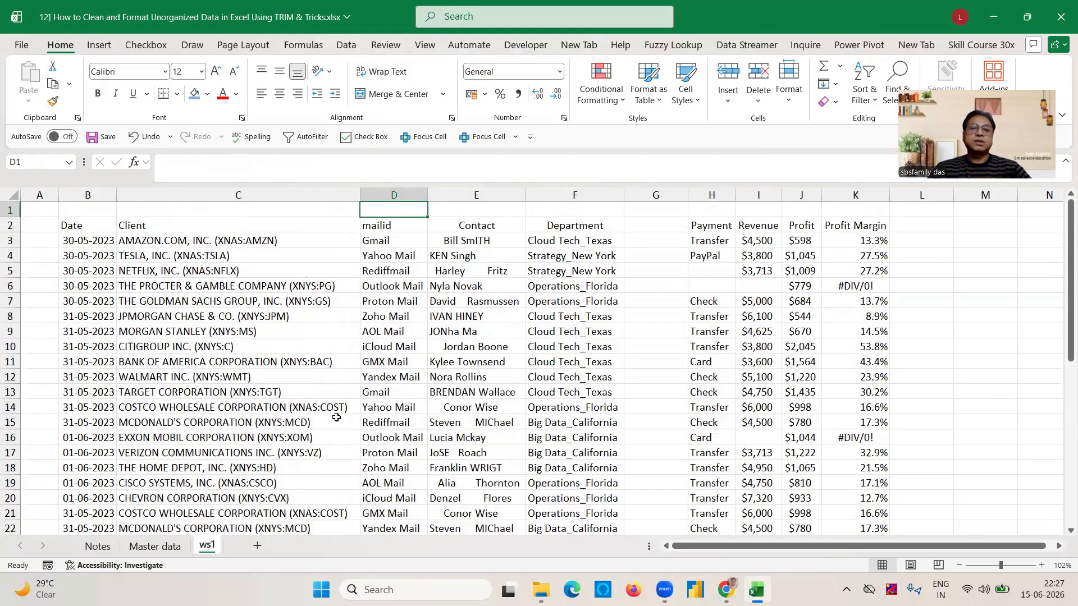
- Insert a blank column before the mailid column on ws1 and enter the header "Client" in D2
{"action": "left_click", "coordinate": [398, 235]}
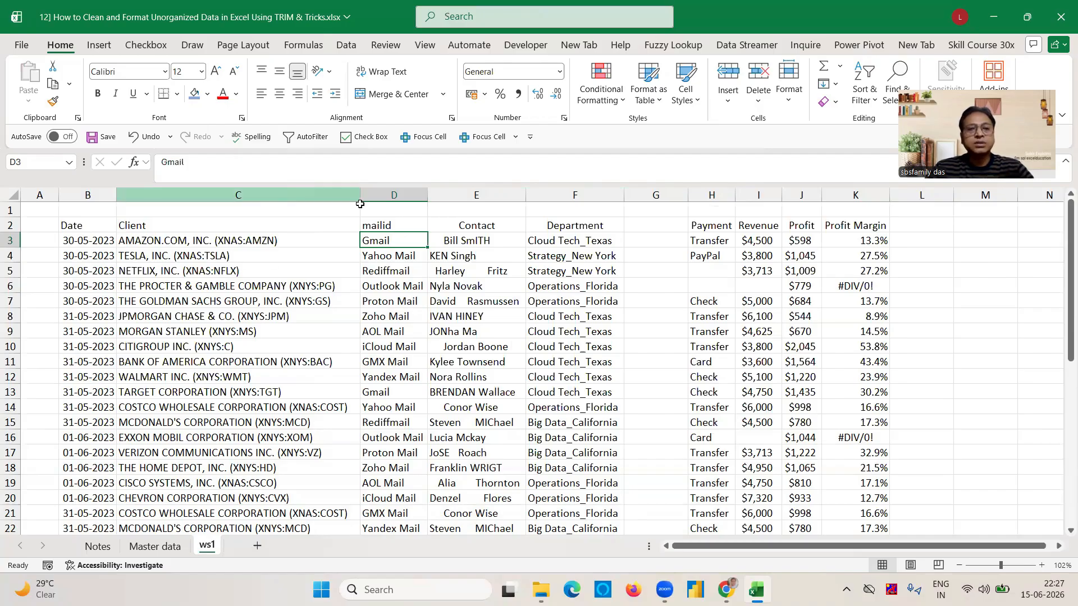
{"action": "left_click", "coordinate": [385, 196]}
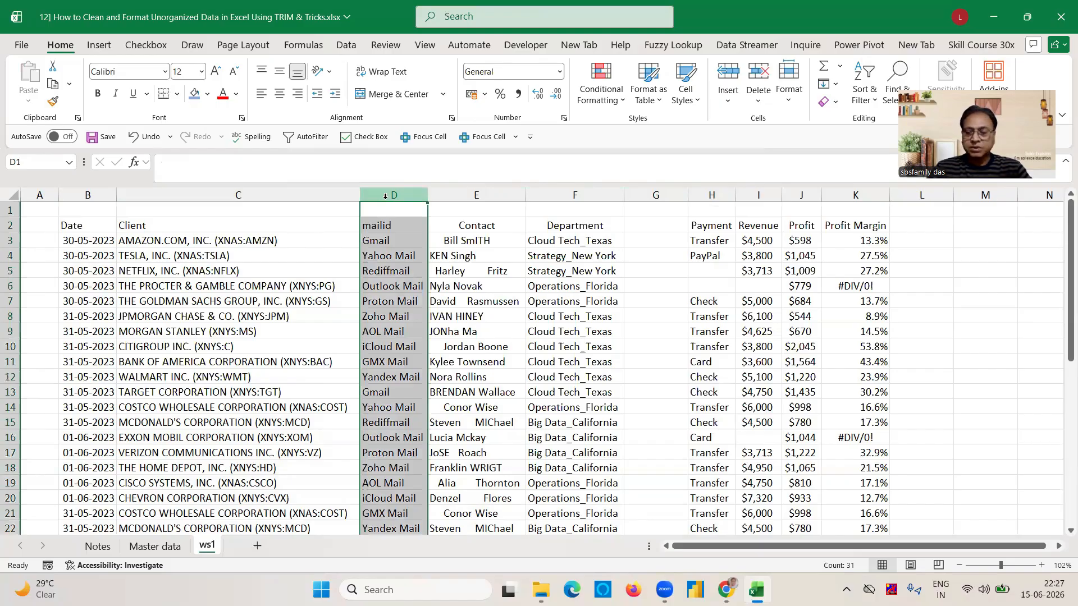
{"action": "key", "text": "ctrl+shift+plus"}
{"action": "left_click", "coordinate": [398, 222]}
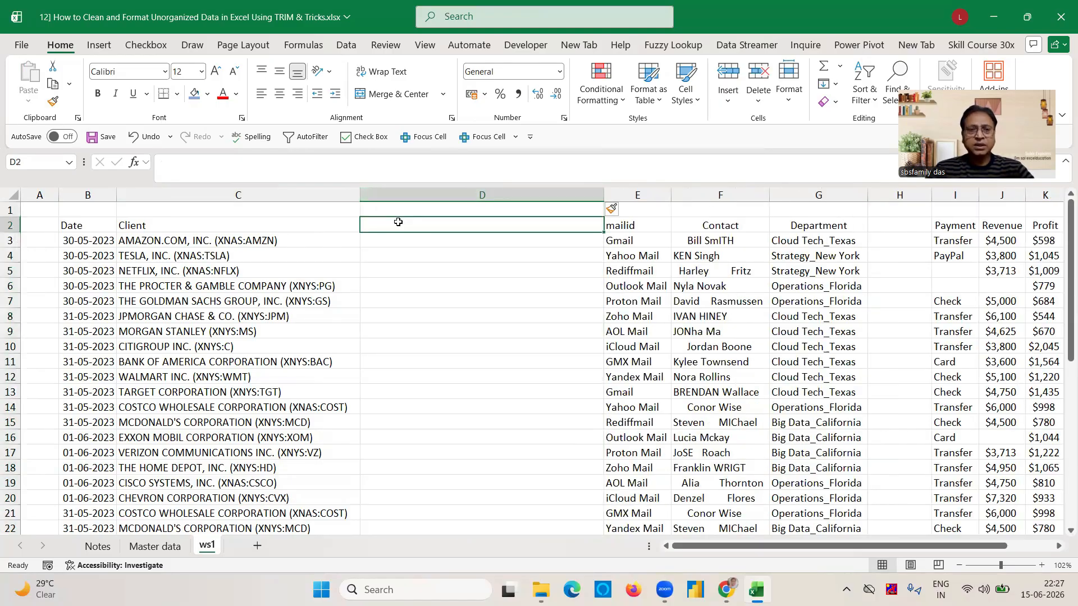
{"action": "left_click", "coordinate": [403, 208]}
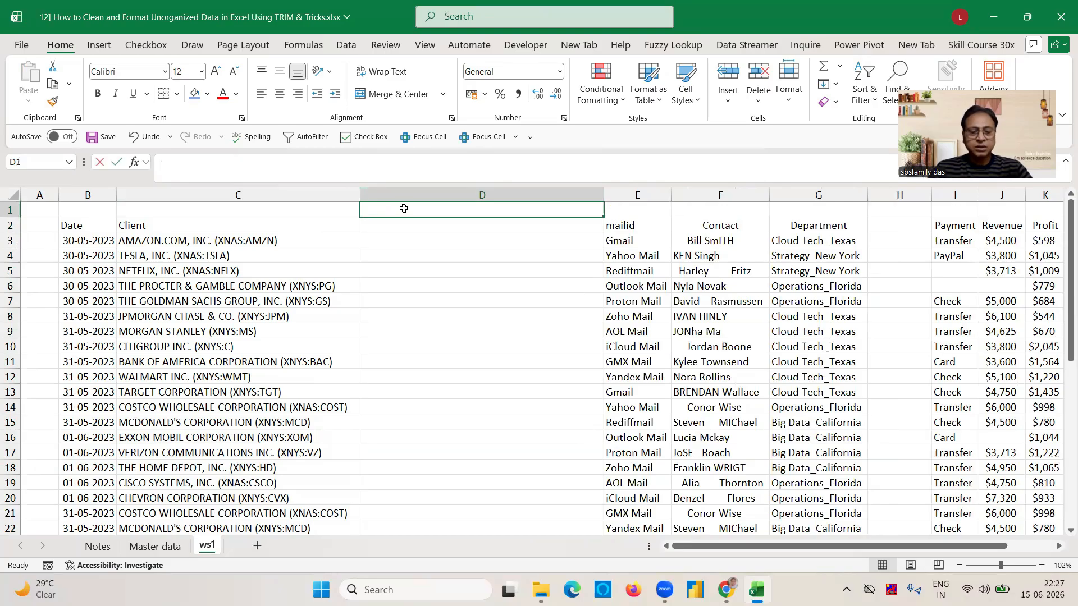
{"action": "type", "text": "Client"}
{"action": "key", "text": "Return"}
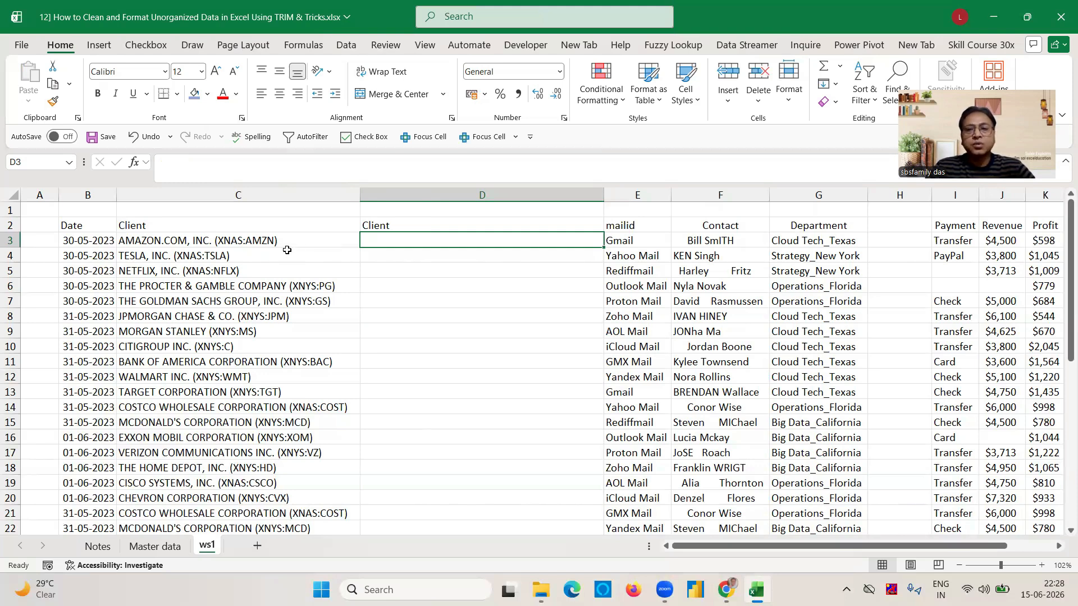
- Remove the bracketed ticker codes from the client names in C3:C33 by replacing all "(*)" with nothing
{"action": "left_click", "coordinate": [232, 239]}
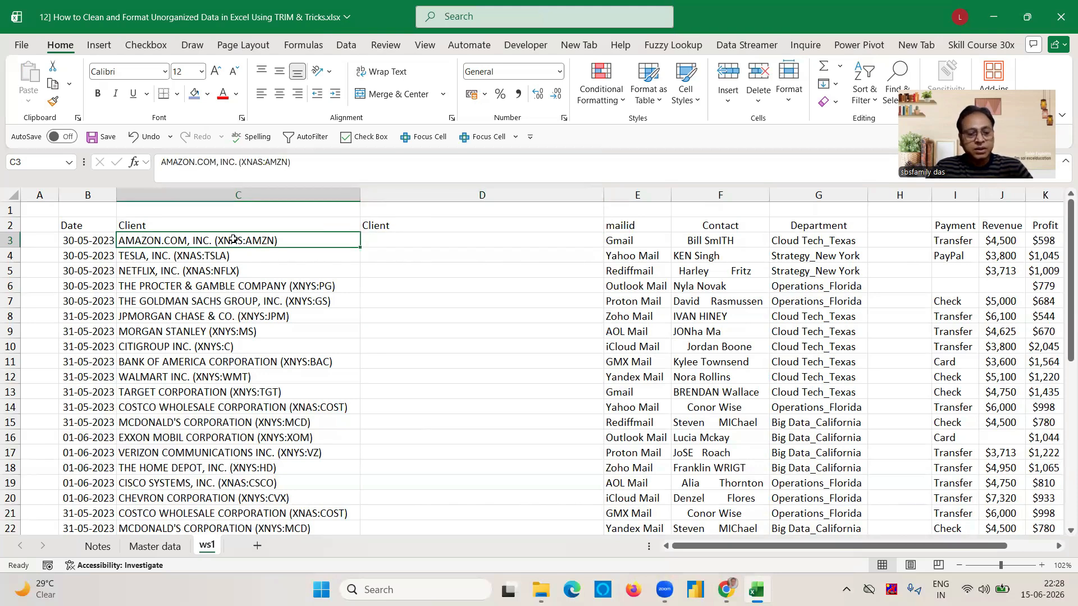
{"action": "key", "text": "ctrl+shift+Down"}
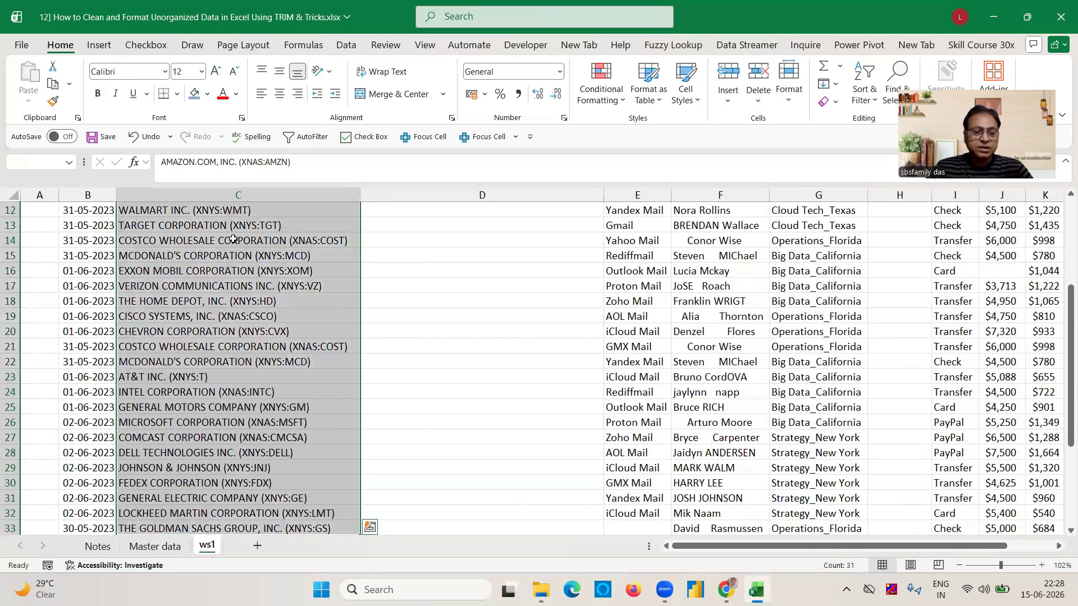
{"action": "key", "text": "ctrl+h"}
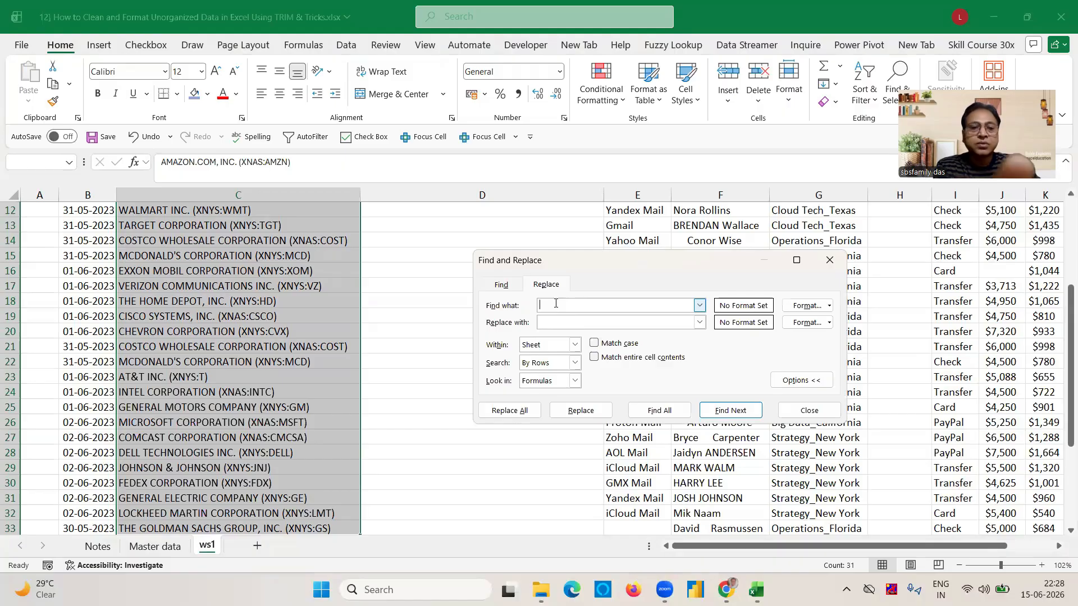
{"action": "type", "text": "\""}
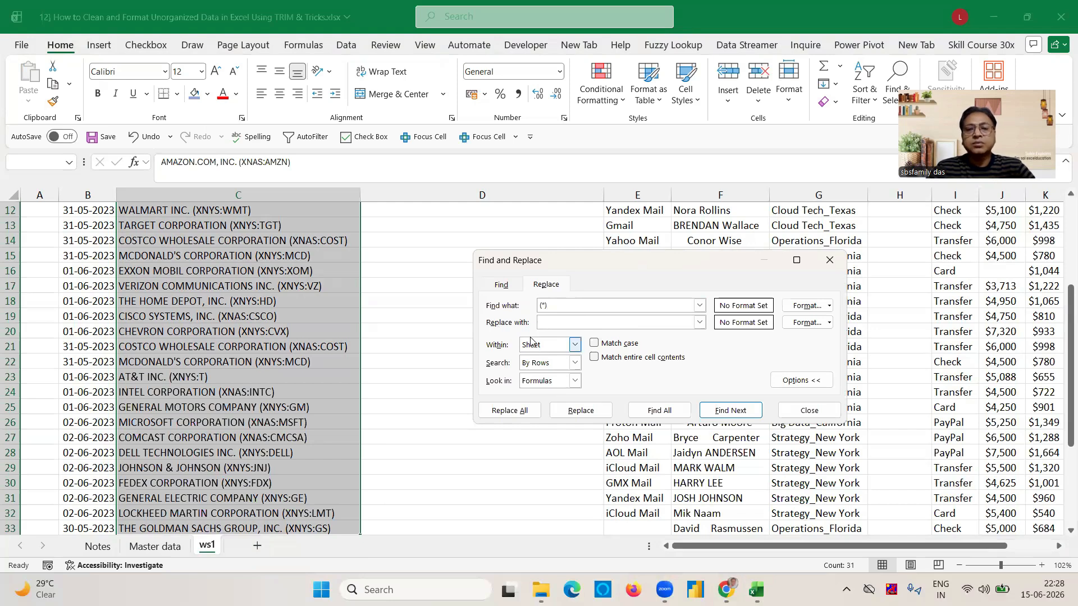
{"action": "left_click", "coordinate": [508, 414]}
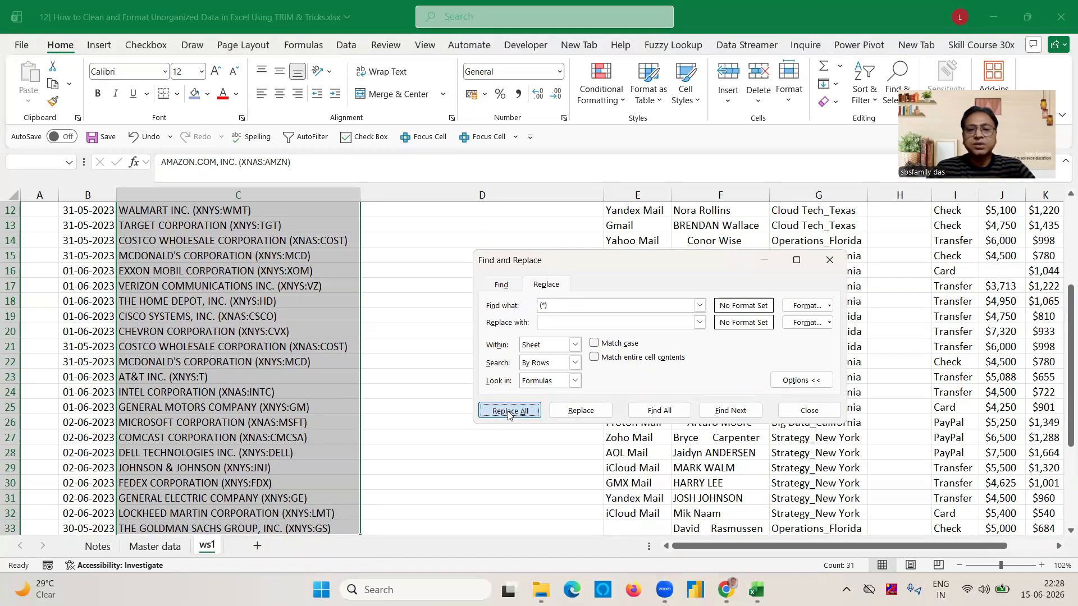
{"action": "left_click", "coordinate": [810, 410]}
- Review the cleaned client names up to the first record and AutoFit the width of column C
{"action": "left_click", "coordinate": [287, 351]}
{"action": "key", "text": "Up"}
{"action": "key", "text": "Up"}
{"action": "key", "text": "Up"}
{"action": "key", "text": "Up"}
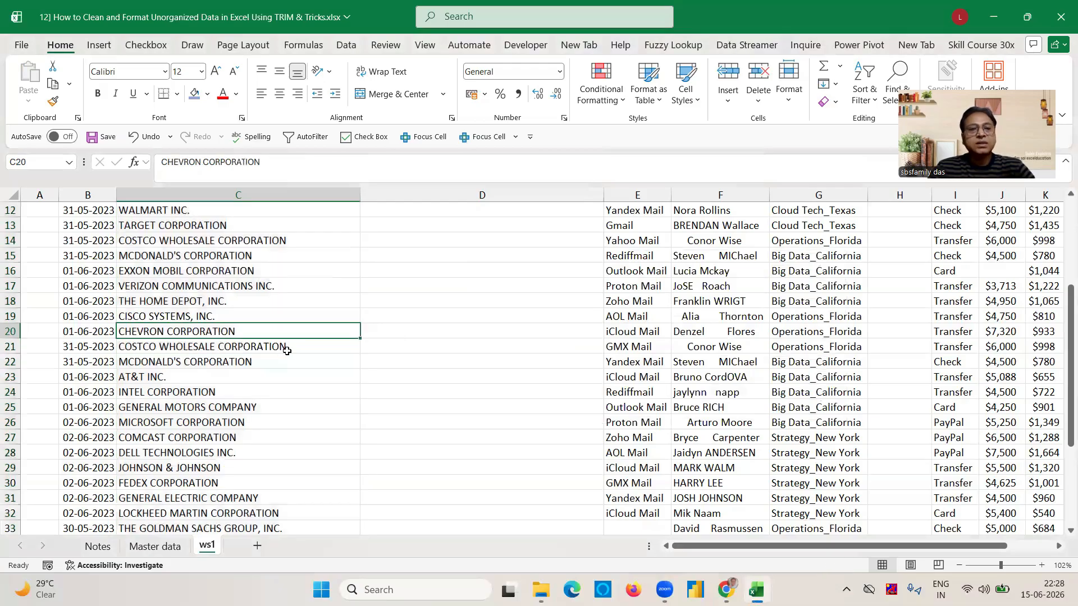
{"action": "key", "text": "Up"}
{"action": "key", "text": "Up"}
{"action": "key", "text": "Up"}
{"action": "key", "text": "Up"}
{"action": "key", "text": "Up"}
{"action": "key", "text": "Up"}
{"action": "key", "text": "Up"}
{"action": "key", "text": "Up"}
{"action": "key", "text": "Up"}
{"action": "key", "text": "Up"}
{"action": "key", "text": "Up"}
{"action": "key", "text": "Up"}
{"action": "key", "text": "Up"}
{"action": "key", "text": "Up"}
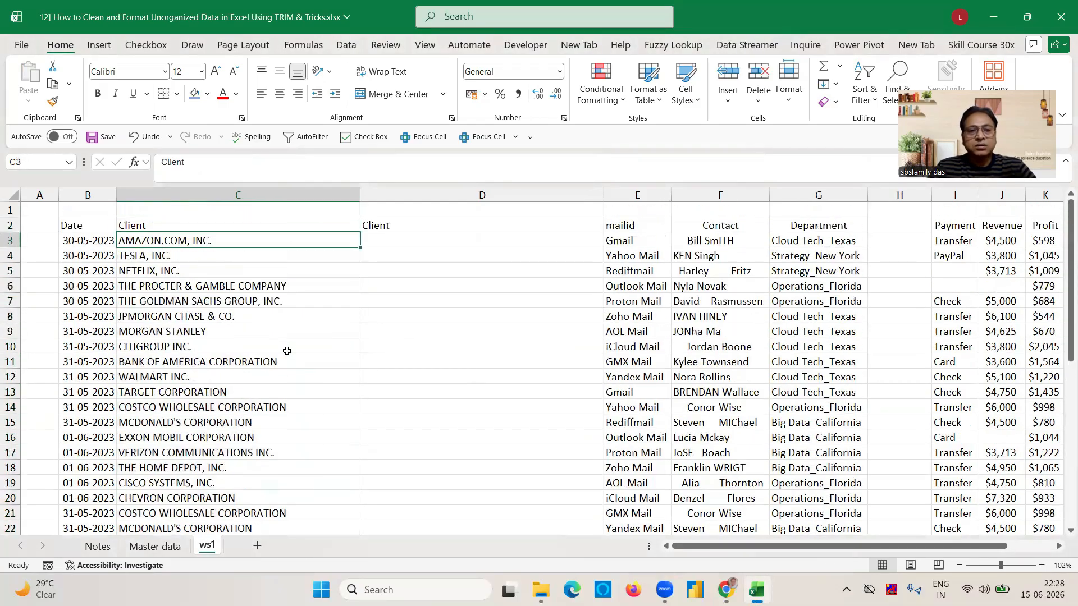
{"action": "double_click", "coordinate": [359, 194]}
- Enter the sample wildcard characters ? *` in cell D3 on ws1
{"action": "left_click", "coordinate": [358, 236]}
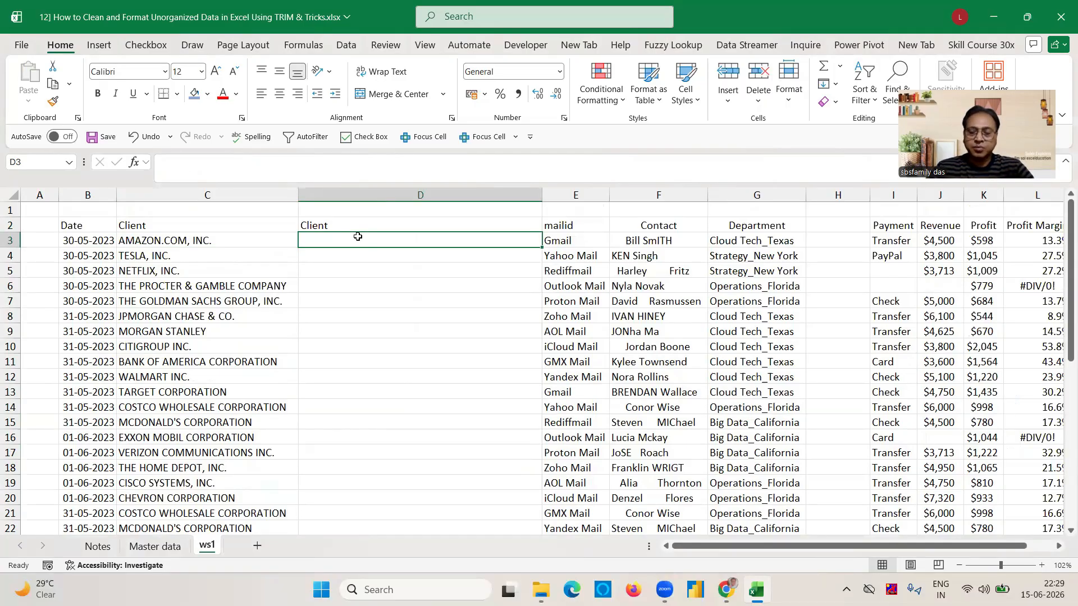
{"action": "type", "text": "?"}
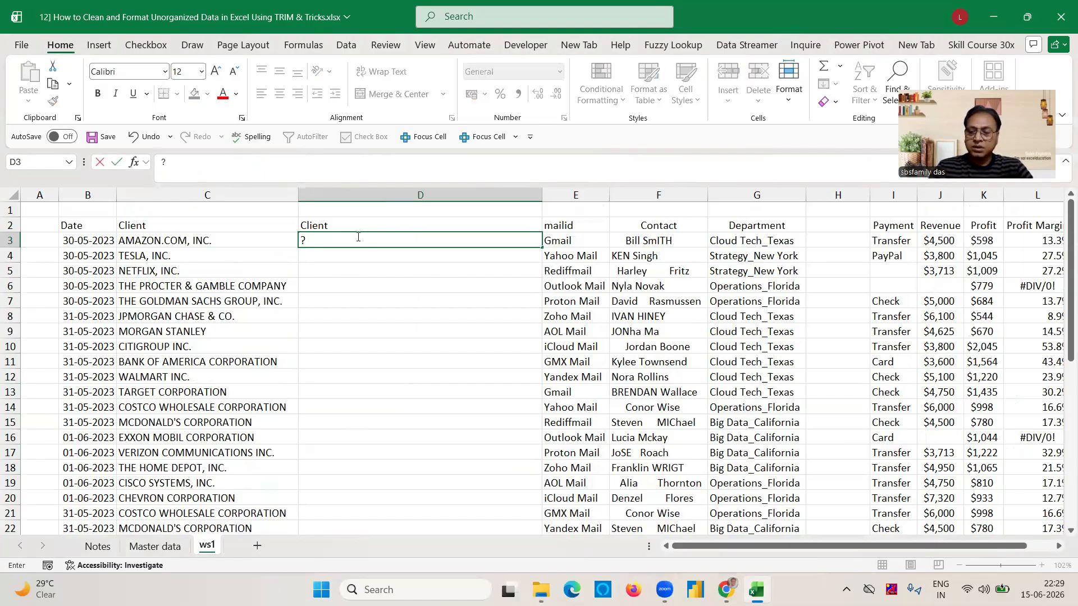
{"action": "type", "text": " *`"}
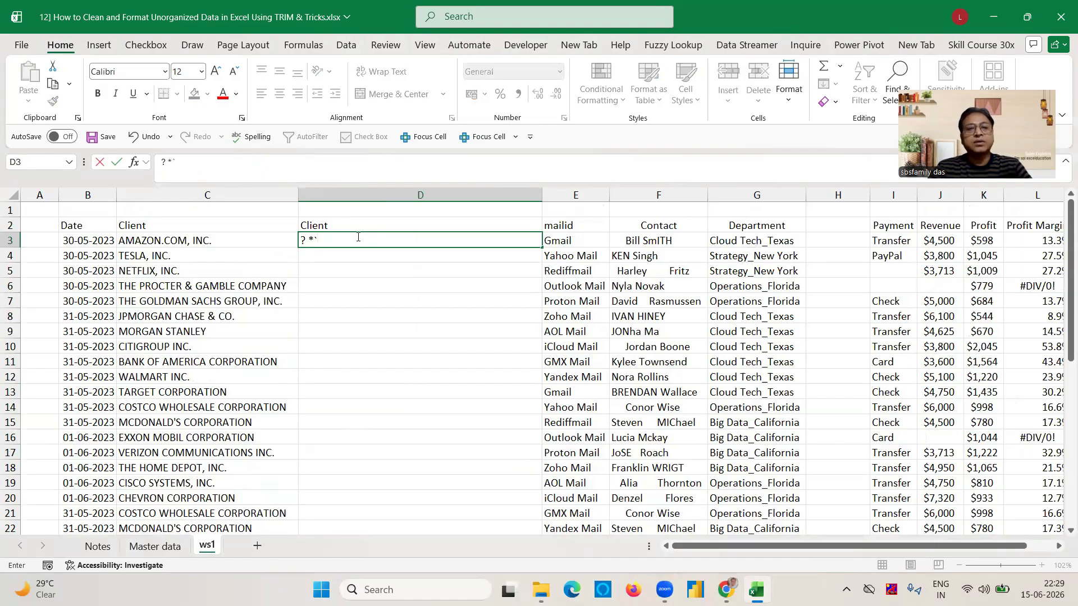
{"action": "key", "text": "shift+Left"}
{"action": "key", "text": "shift+Left"}
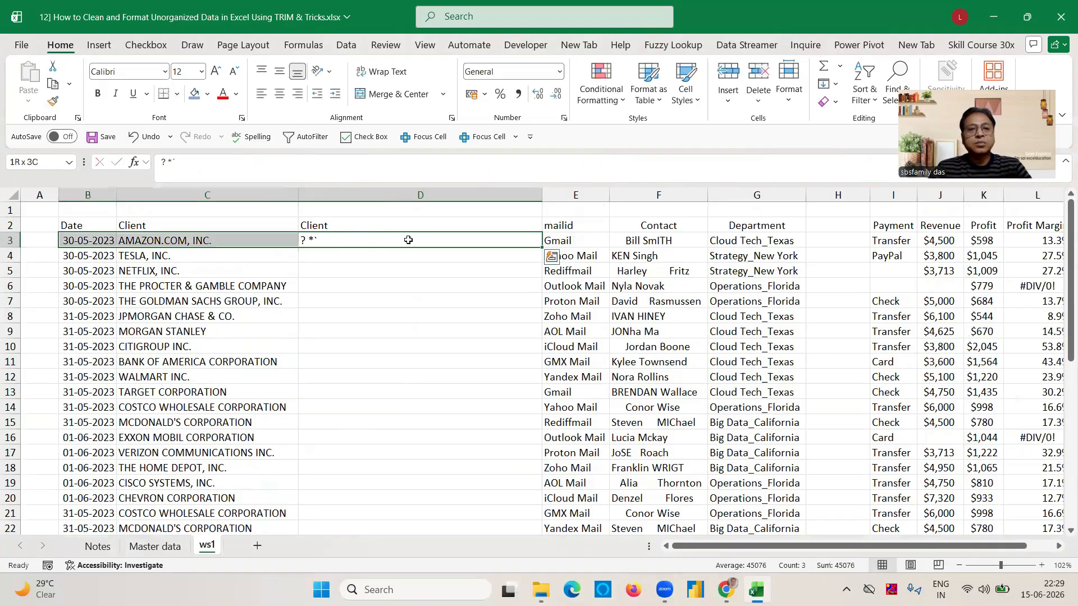
{"action": "key", "text": "Right"}
{"action": "left_click", "coordinate": [331, 247]}
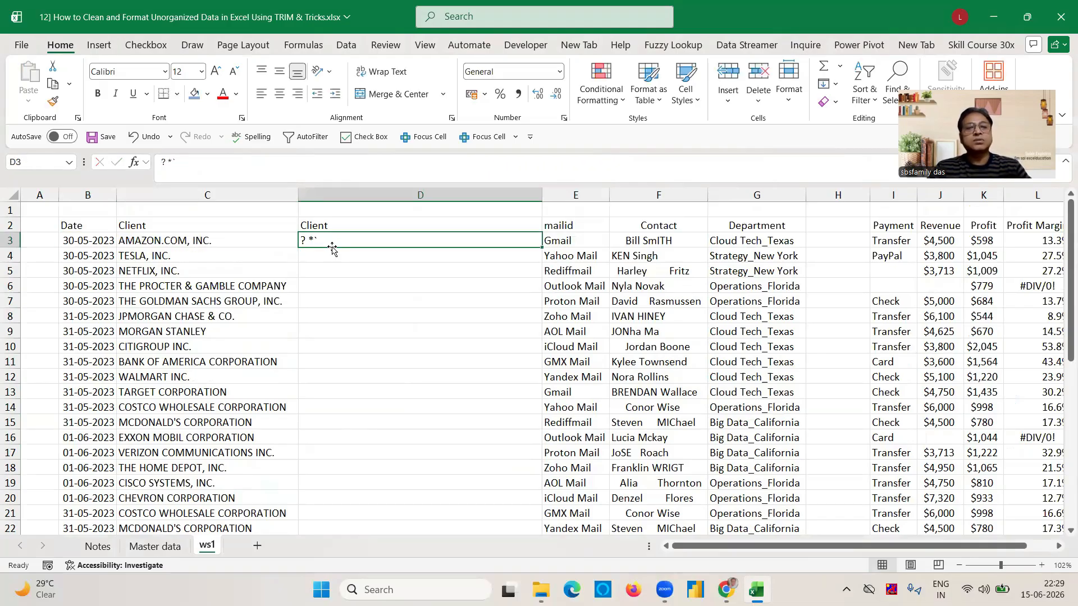
- Enlarge the wildcard characters in D3 by trying font size 15 and settling on 50
{"action": "left_click_drag", "start_coordinate": [226, 167], "coordinate": [156, 168]}
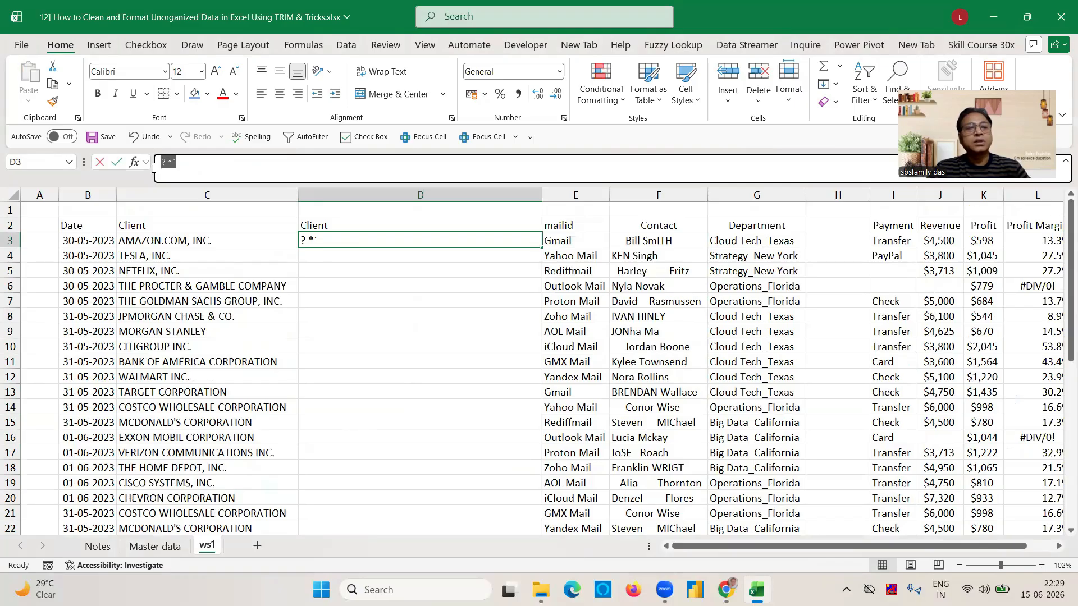
{"action": "left_click", "coordinate": [186, 77]}
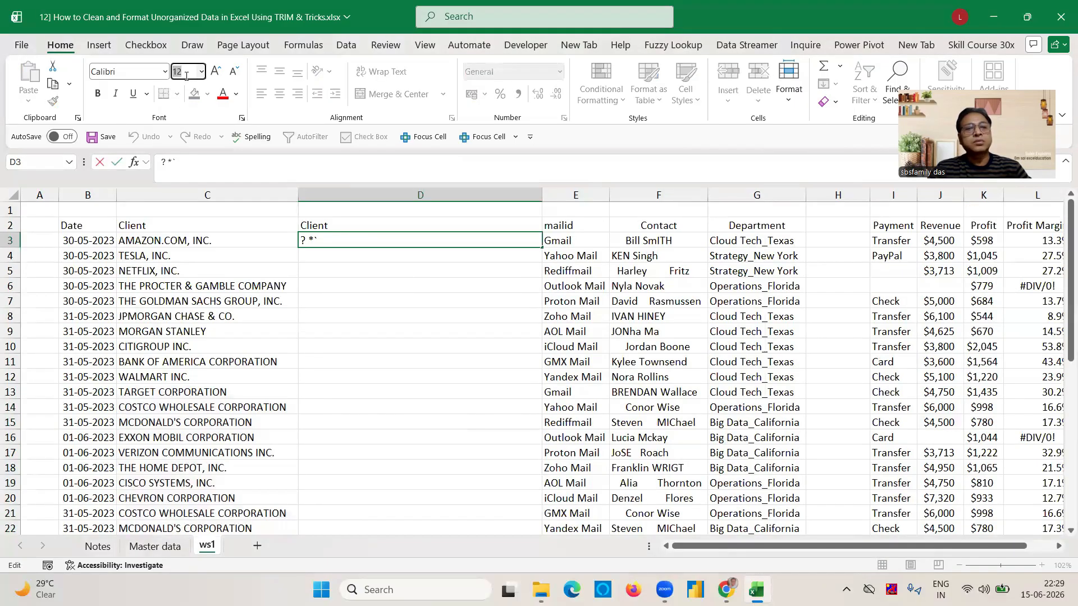
{"action": "type", "text": "15"}
{"action": "key", "text": "Return"}
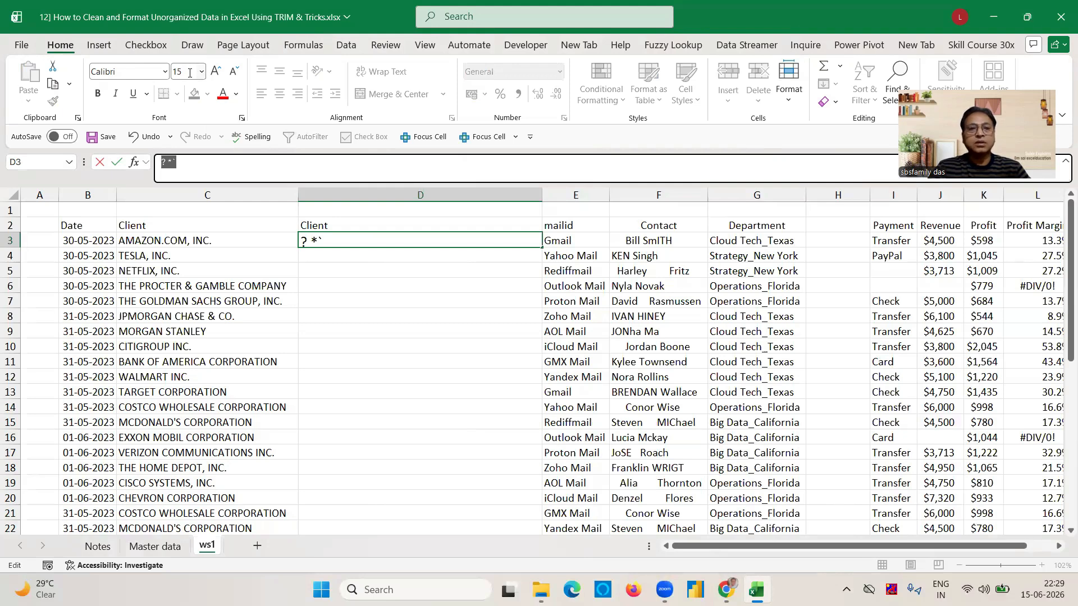
{"action": "left_click", "coordinate": [187, 72]}
{"action": "type", "text": "48"}
{"action": "key", "text": "Return"}
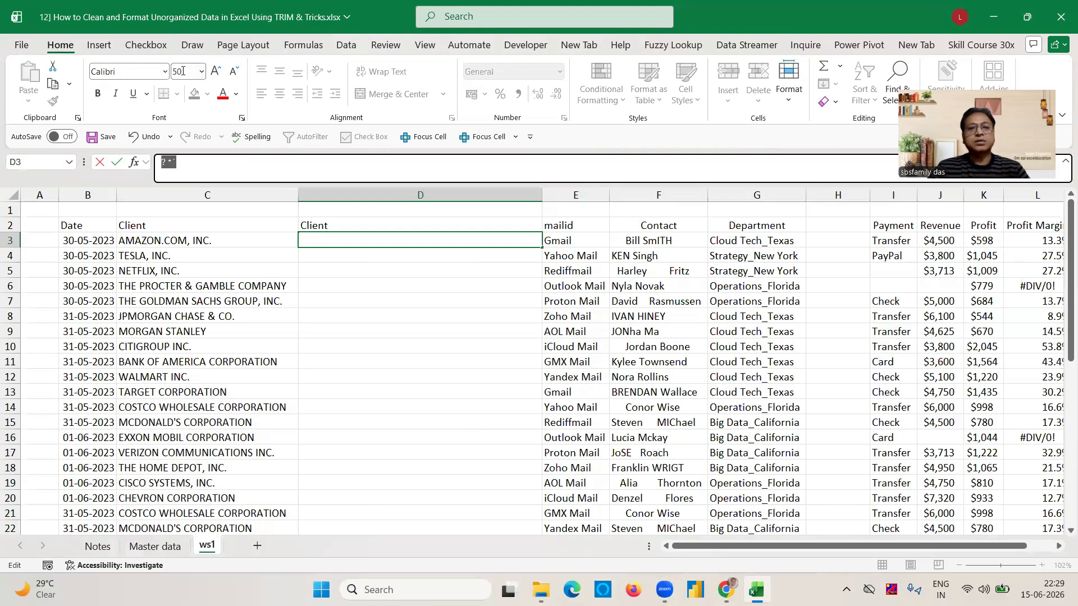
{"action": "left_click_drag", "start_coordinate": [349, 285], "coordinate": [349, 275]}
{"action": "left_click", "coordinate": [348, 275]}
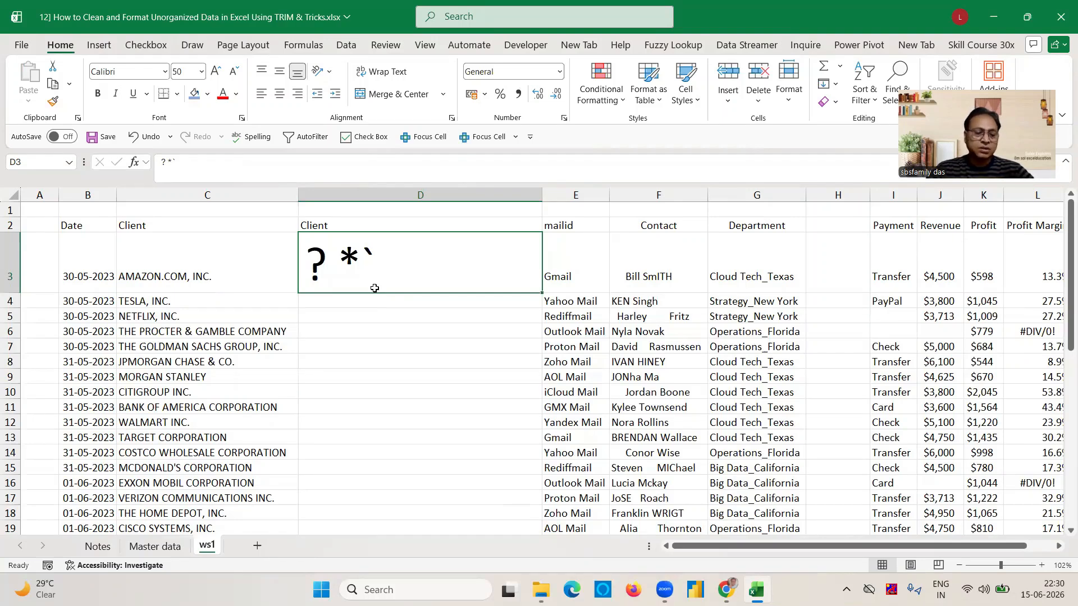
- Undo the font enlargement in D3 and clear the wildcard characters from the cell
{"action": "key", "text": "ctrl+z"}
{"action": "key", "text": "Delete"}
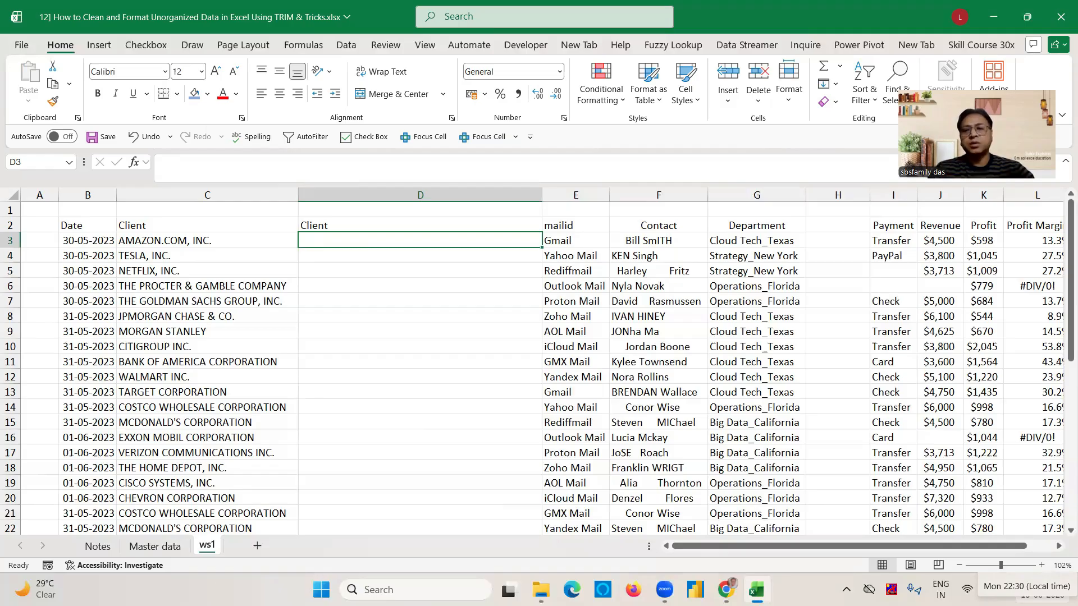
- Enter =LOWER(C3) in D3 and fill the formula down to D33 for all client names
{"action": "type", "text": "="}
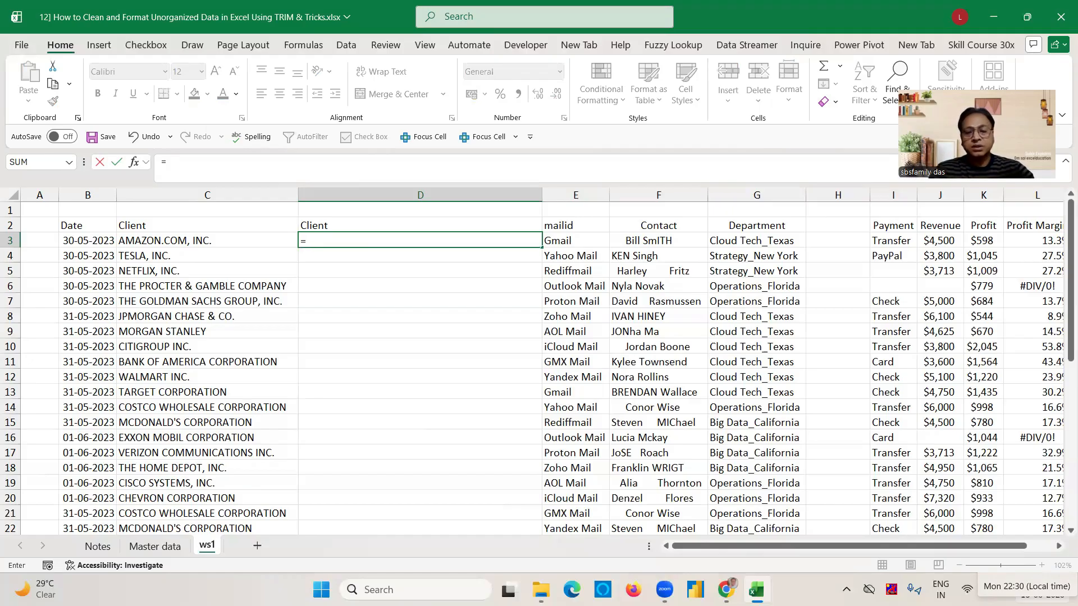
{"action": "type", "text": "="}
{"action": "key", "text": "BackSpace"}
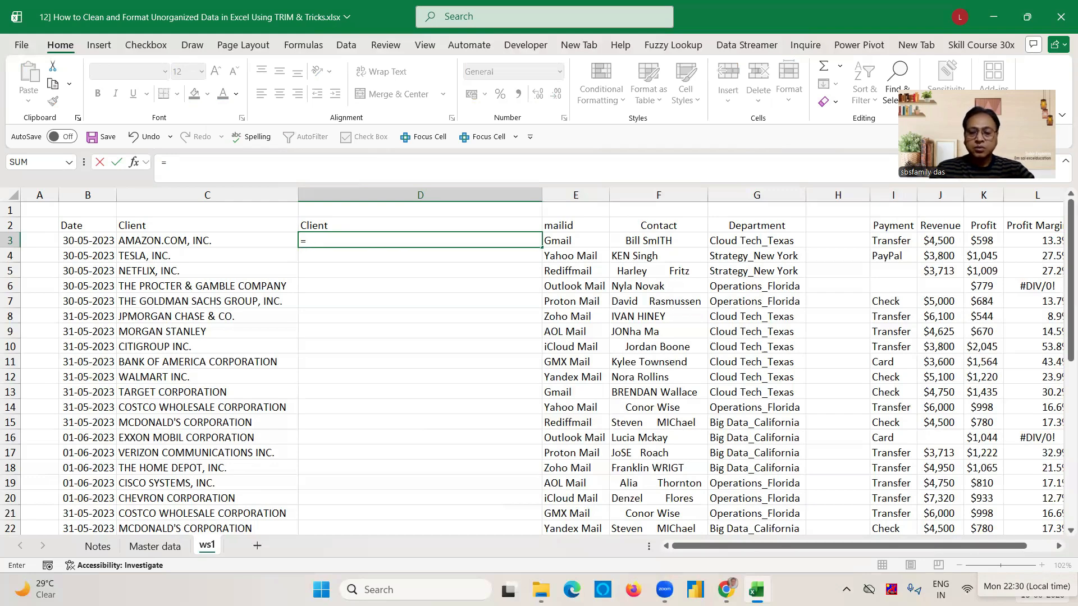
{"action": "type", "text": "lOWER("}
{"action": "key", "text": "Tab"}
{"action": "key", "text": "Left"}
{"action": "key", "text": "Return"}
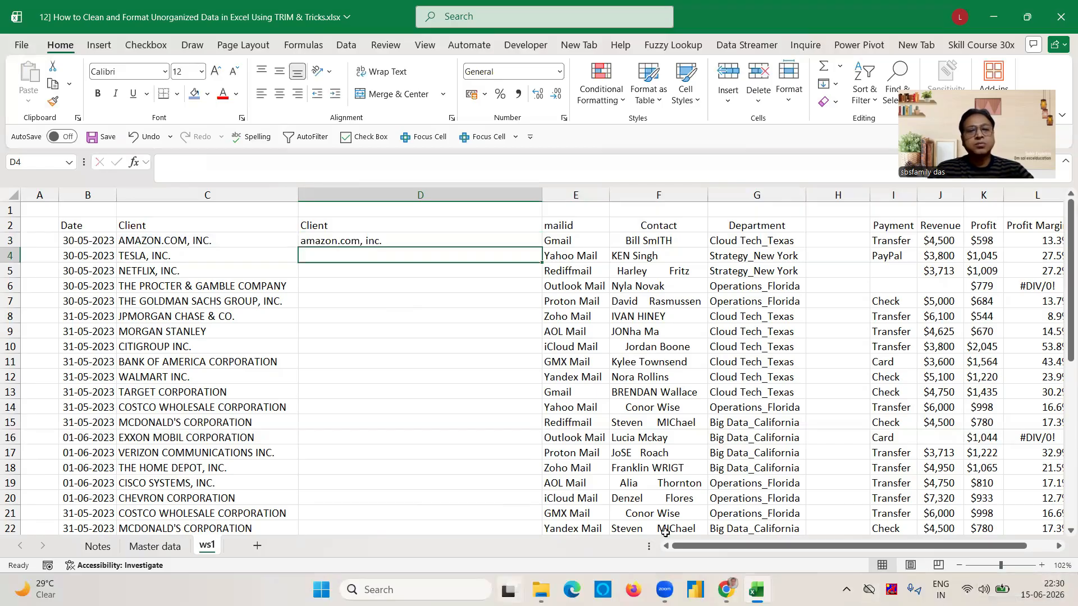
{"action": "left_click", "coordinate": [441, 241]}
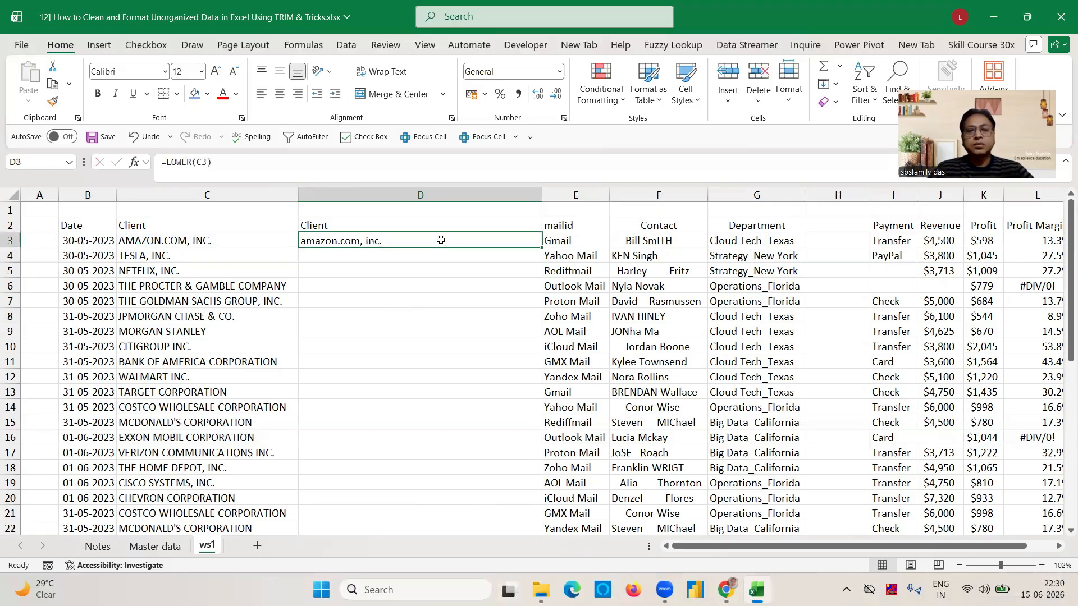
{"action": "double_click", "coordinate": [542, 248]}
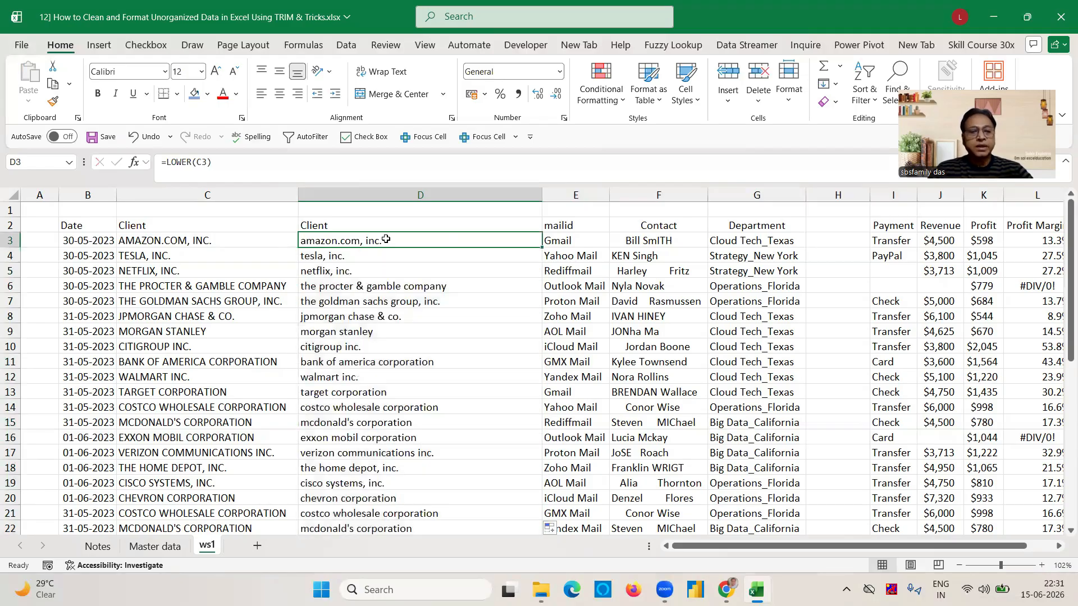
- Try deleting the original Client column C while column D still holds formulas, and undo the deletion
{"action": "scroll", "coordinate": [386, 239], "scroll_direction": "down", "scroll_amount": 4}
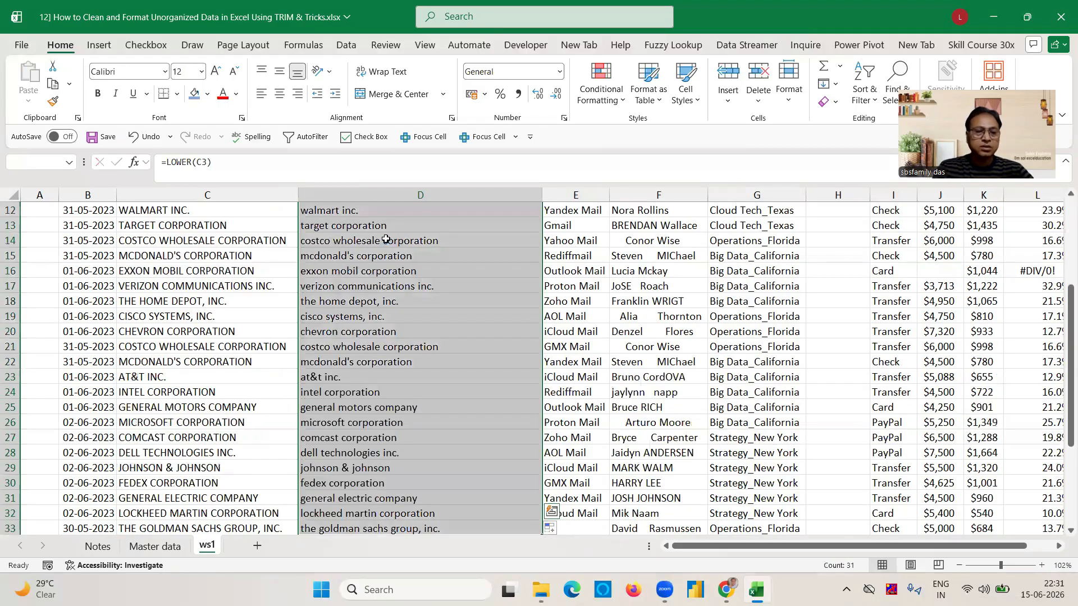
{"action": "key", "text": "ctrl+c"}
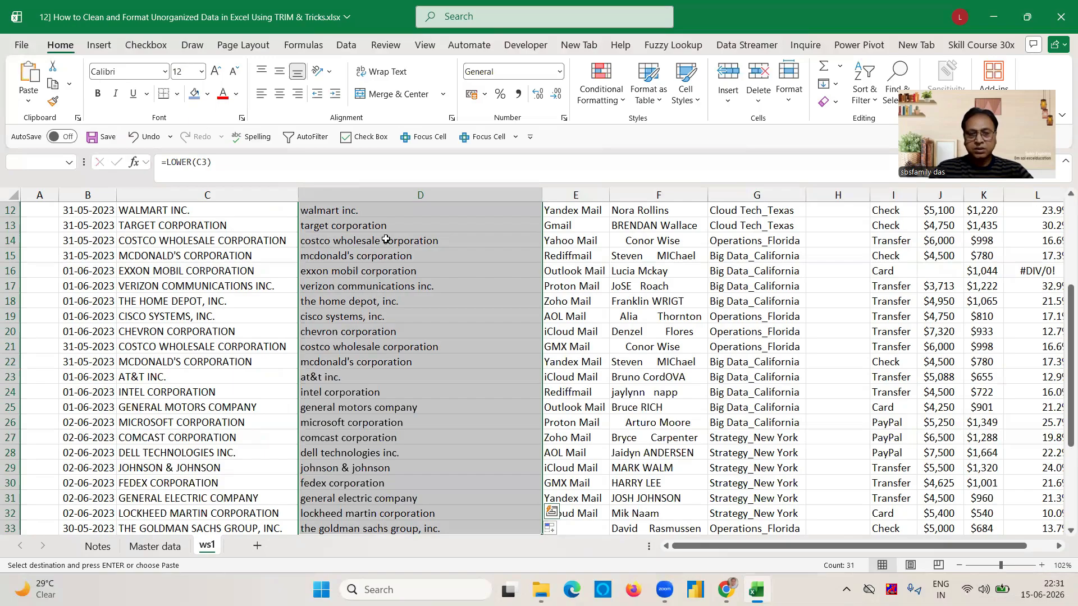
{"action": "key", "text": "Up"}
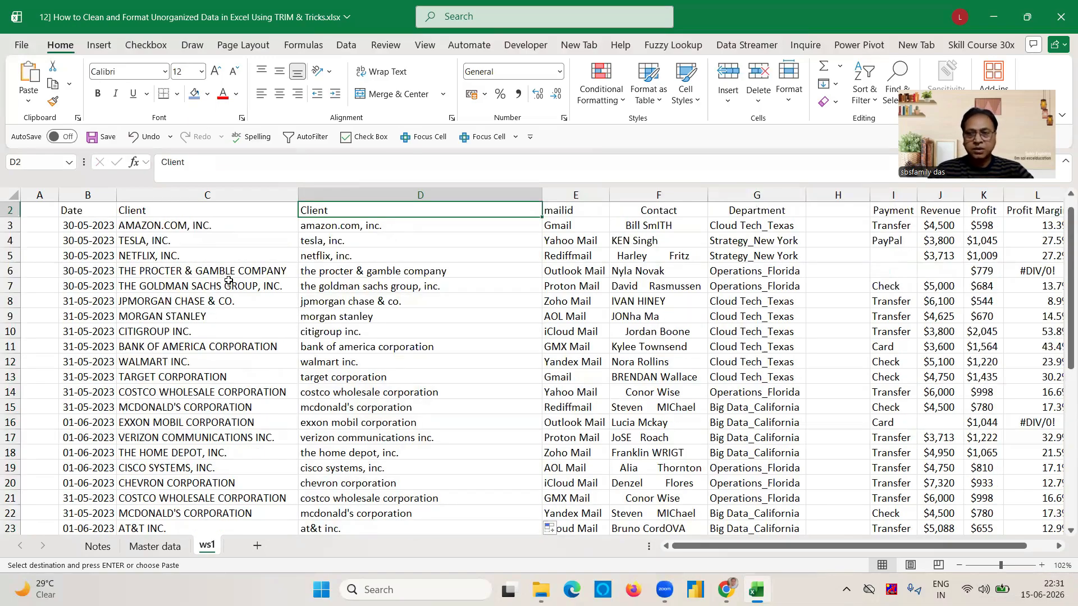
{"action": "left_click", "coordinate": [186, 225]}
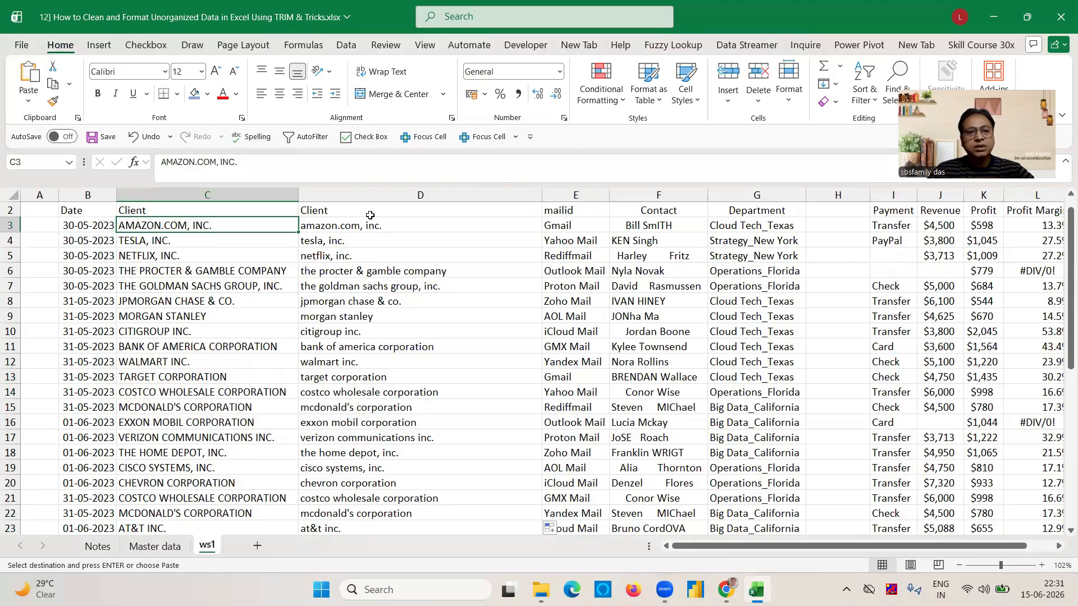
{"action": "left_click", "coordinate": [217, 189]}
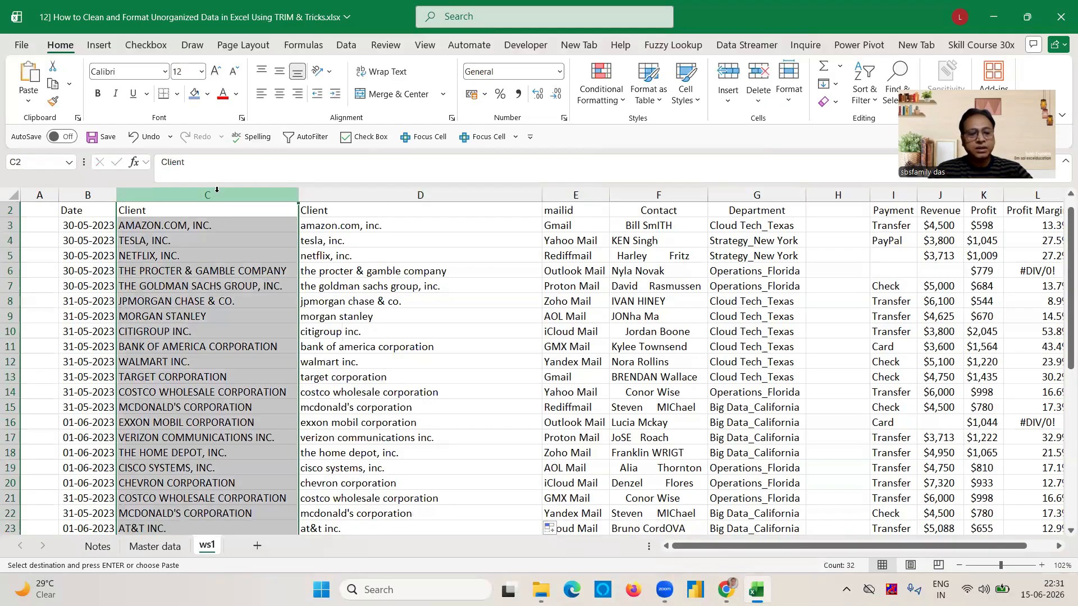
{"action": "key", "text": "ctrl+minus"}
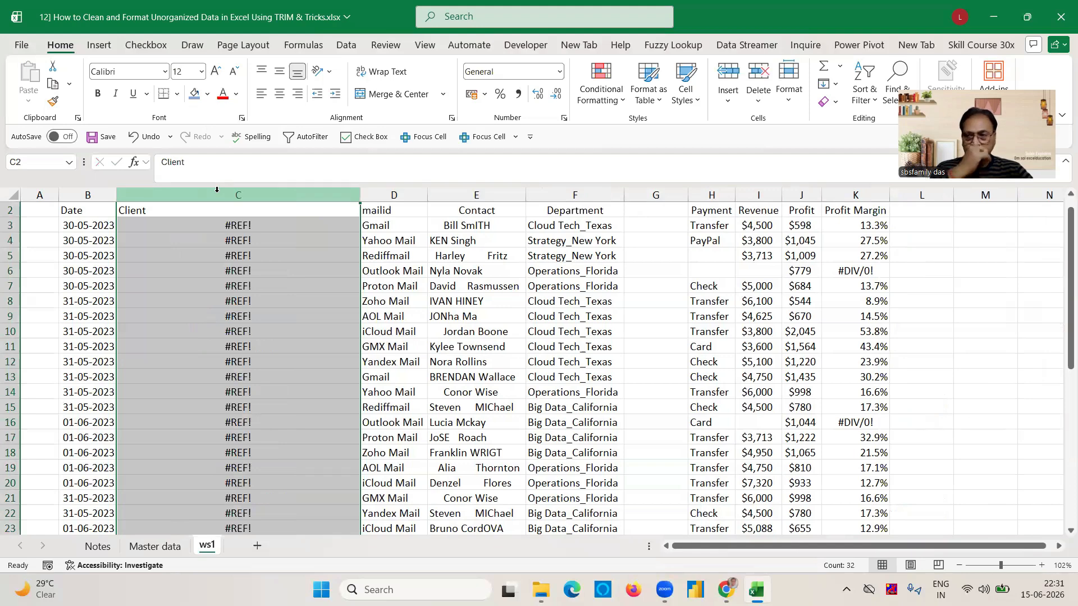
{"action": "key", "text": "ctrl+z"}
- Copy the lowercase client names in D3:D33 and paste them as values over the originals starting at C3
{"action": "key", "text": "ctrl+c"}
{"action": "left_click", "coordinate": [350, 231]}
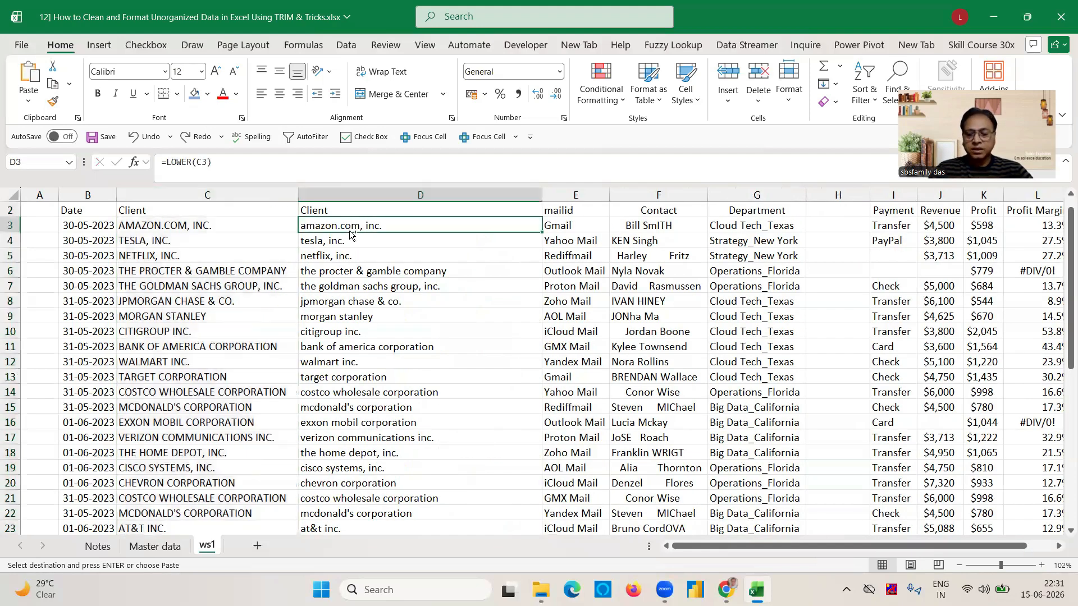
{"action": "key", "text": "ctrl+shift+Down"}
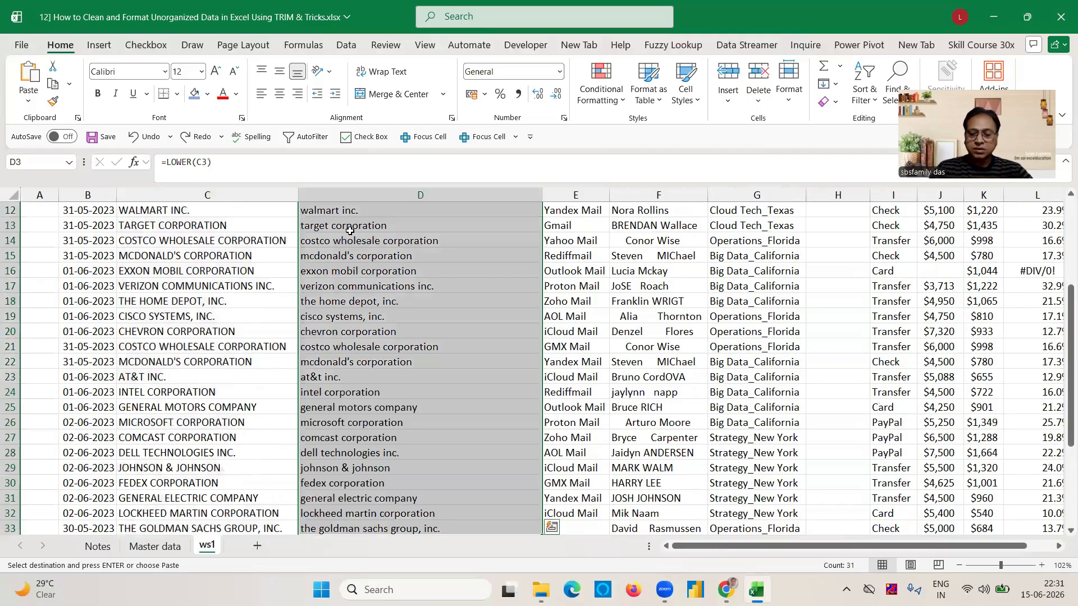
{"action": "key", "text": "ctrl+Up"}
{"action": "left_click", "coordinate": [211, 226]}
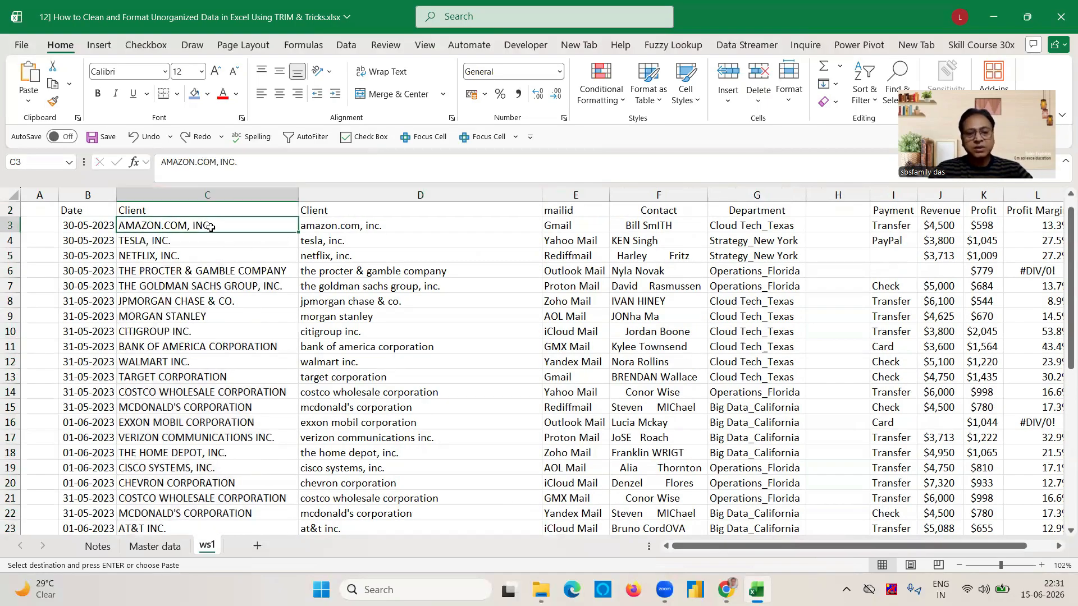
{"action": "key", "text": "alt"}
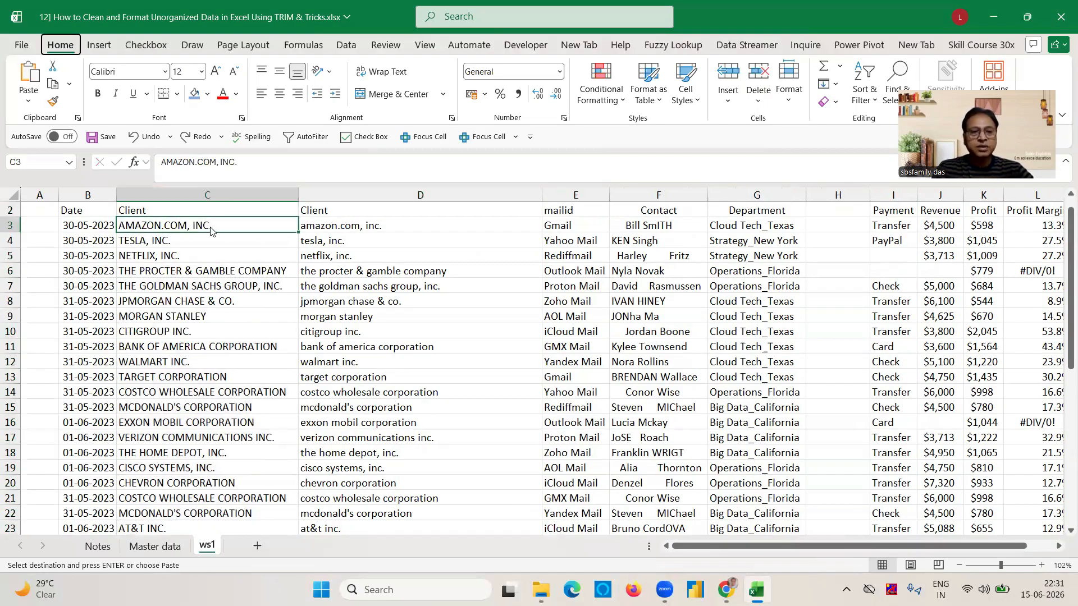
{"action": "key", "text": "h"}
{"action": "key", "text": "v"}
{"action": "key", "text": "v"}
- Delete the helper Client column D and save the workbook
{"action": "left_click", "coordinate": [371, 224]}
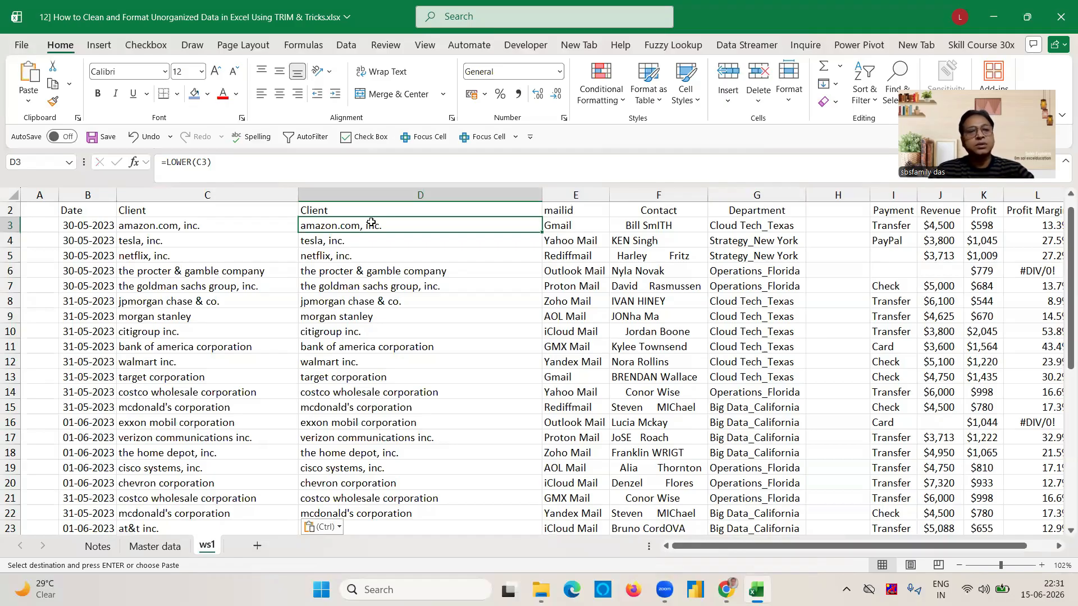
{"action": "left_click", "coordinate": [348, 191]}
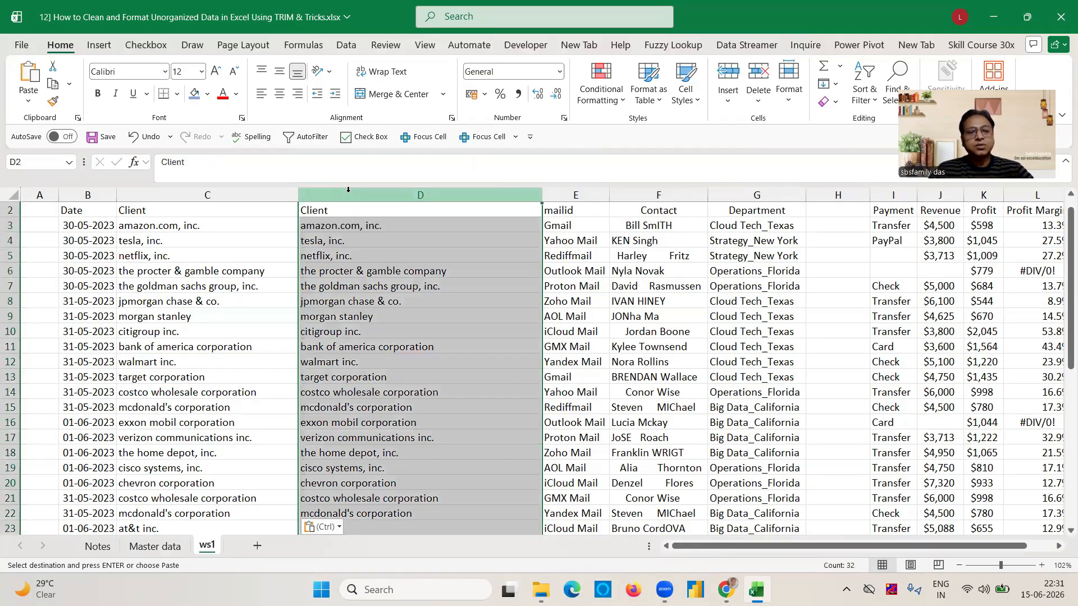
{"action": "key", "text": "ctrl+minus"}
{"action": "left_click", "coordinate": [442, 250]}
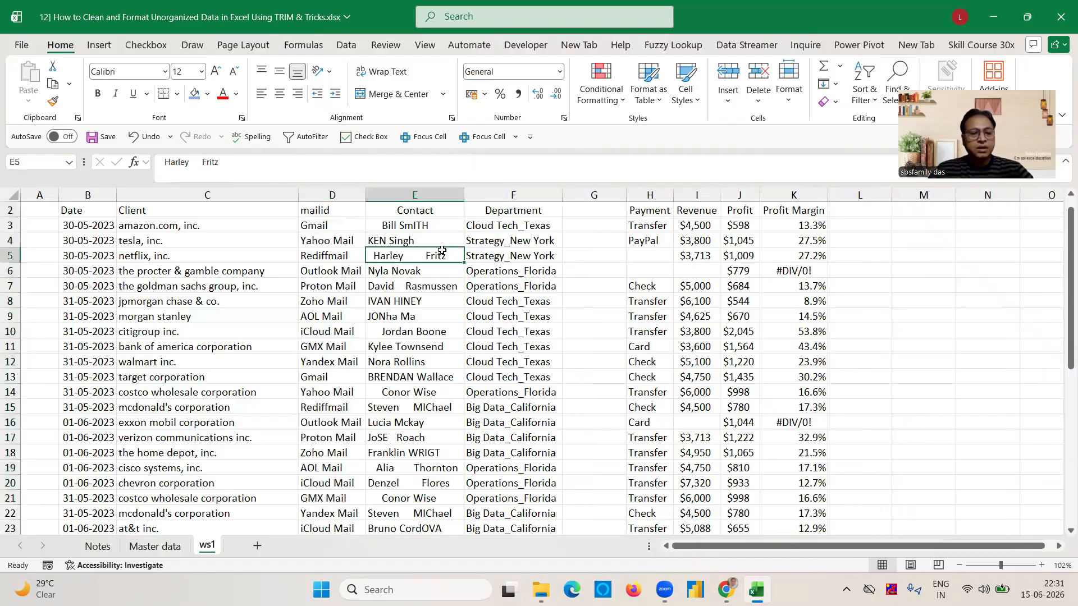
{"action": "key", "text": "ctrl+s"}
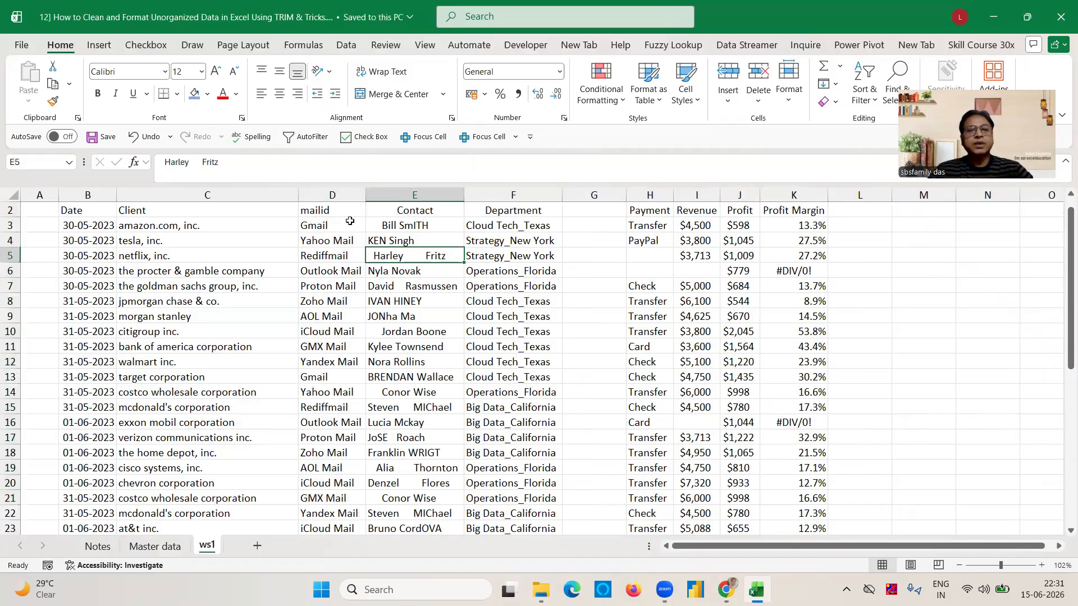
- Insert a blank column before Contact, enter =LOWER(D3) in E3 and fill it down to E33
{"action": "left_click", "coordinate": [388, 191]}
{"action": "key", "text": "ctrl+shift+plus"}
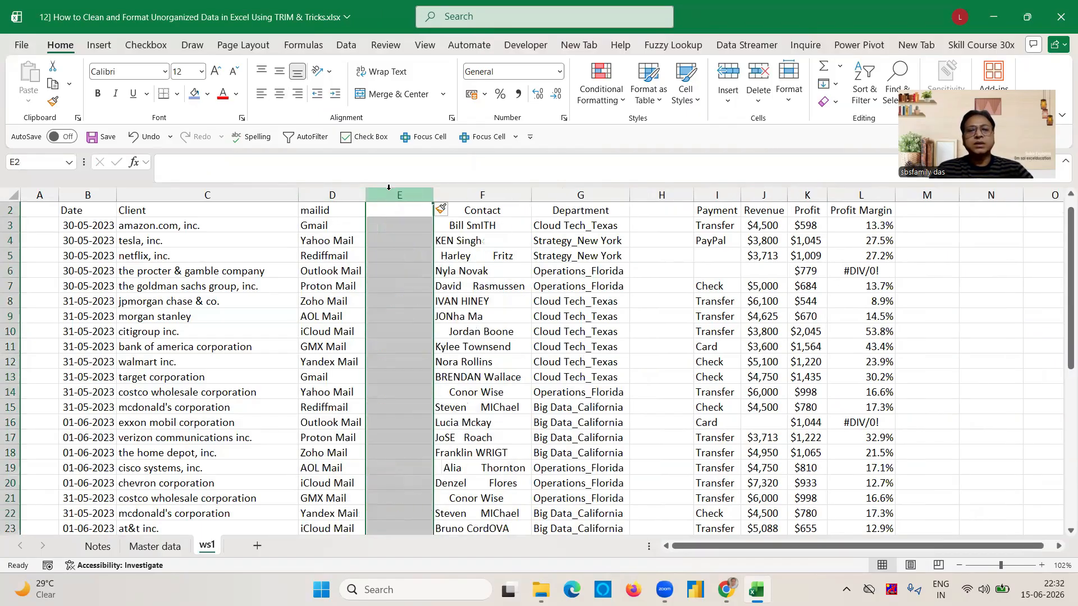
{"action": "left_click", "coordinate": [395, 225]}
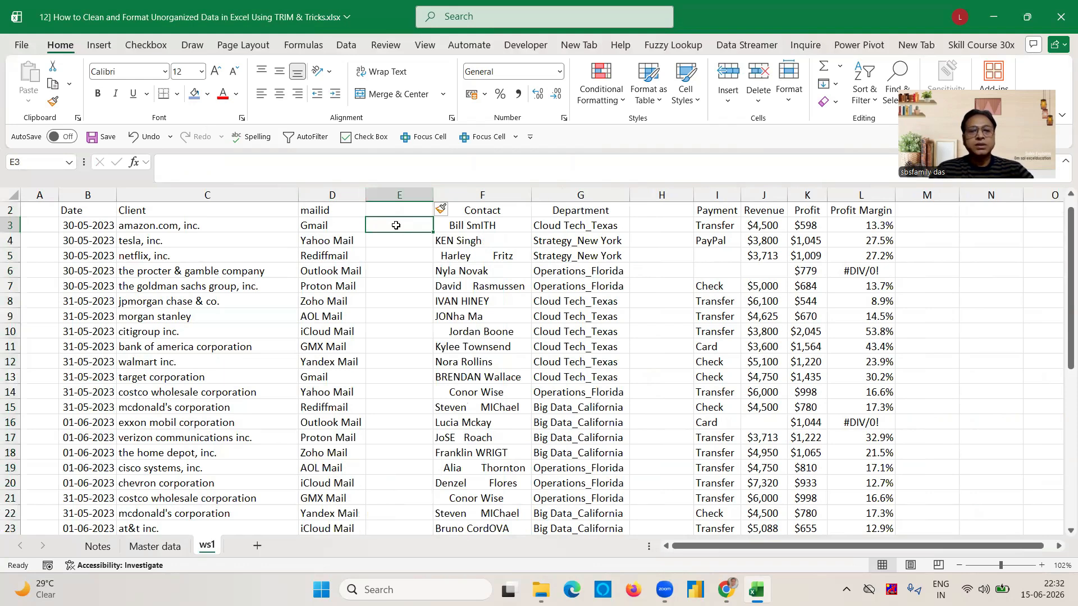
{"action": "type", "text": "=lo"}
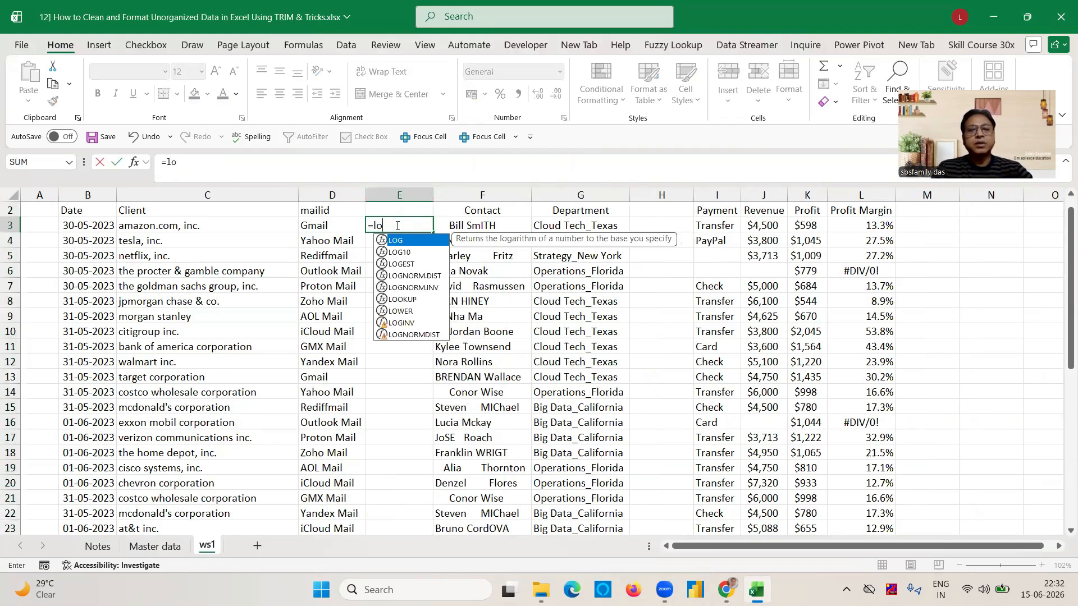
{"action": "type", "text": "w"}
{"action": "key", "text": "Tab"}
{"action": "type", "text": "d3)"}
{"action": "key", "text": "ctrl+Return"}
{"action": "key", "text": "ctrl+c"}
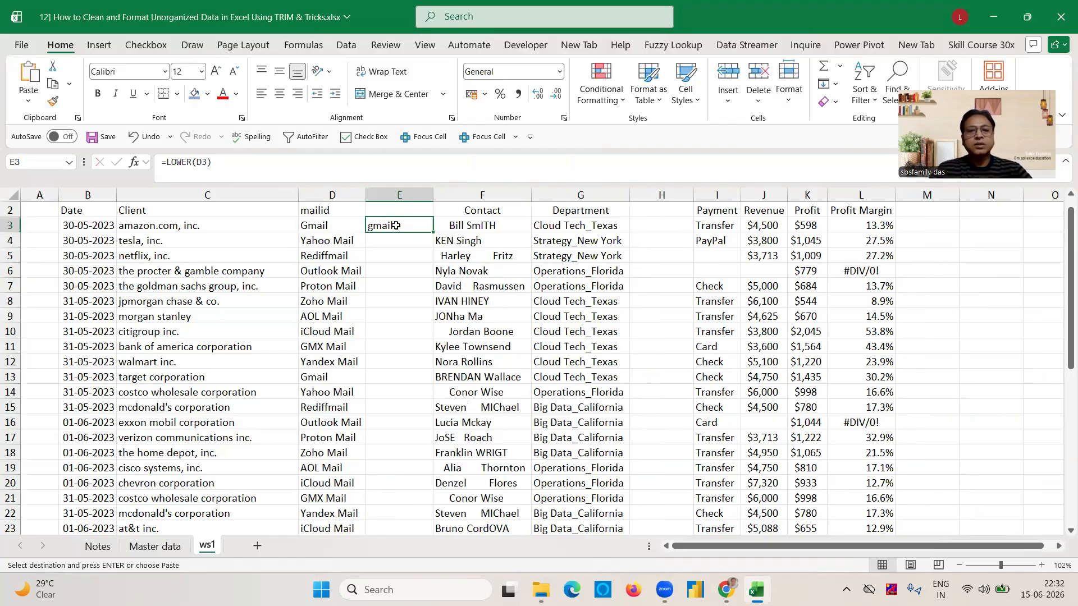
{"action": "double_click", "coordinate": [433, 230]}
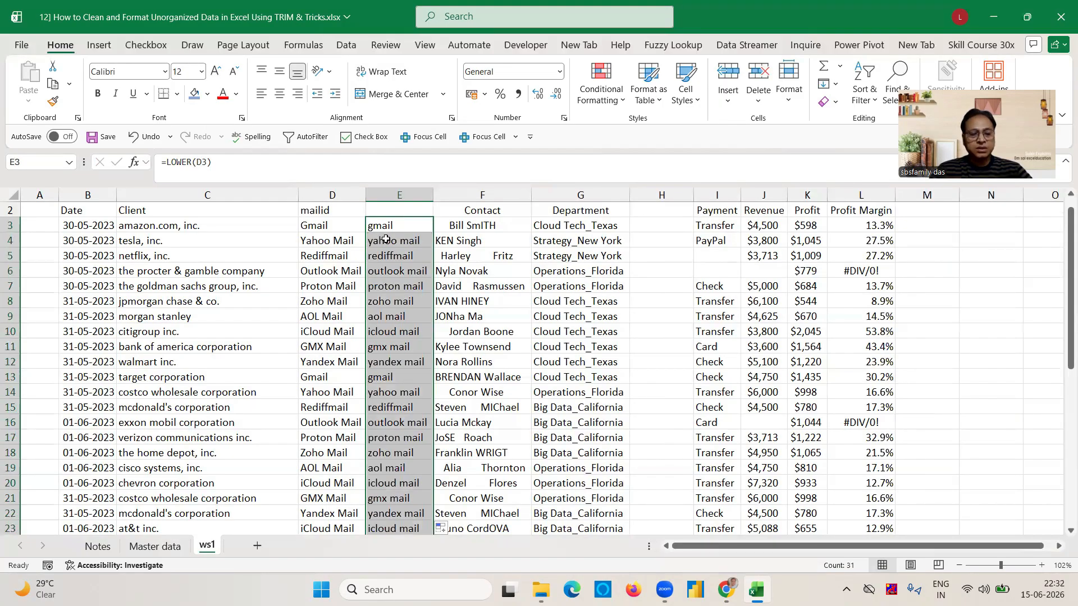
- Replace the LOWER formulas in E3:E33 with their own values by copying and pasting them in place as values
{"action": "key", "text": "ctrl+c"}
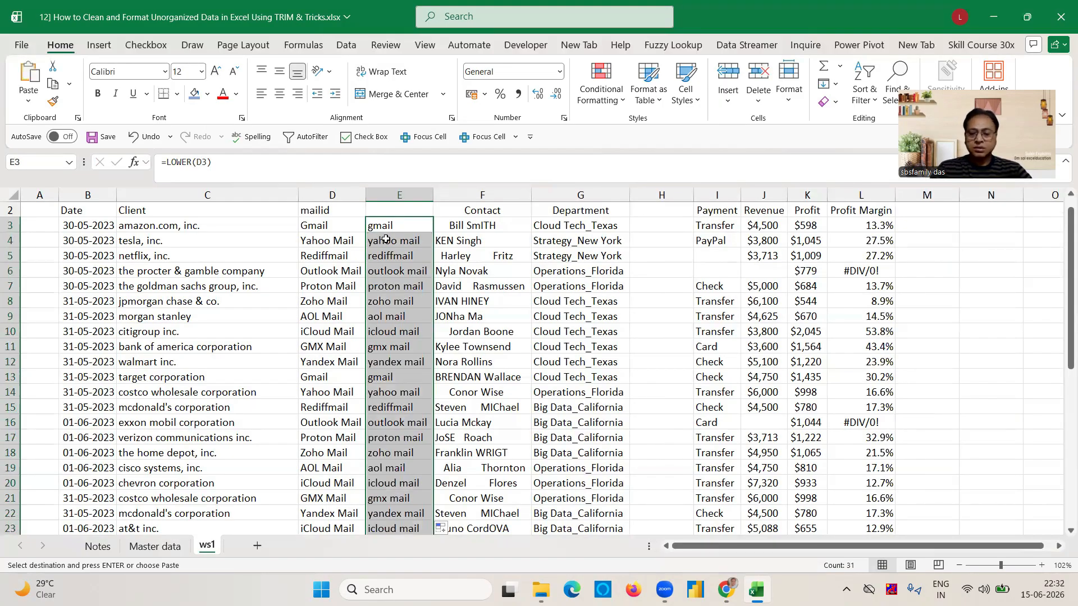
{"action": "scroll", "coordinate": [386, 239], "scroll_direction": "down", "scroll_amount": 3}
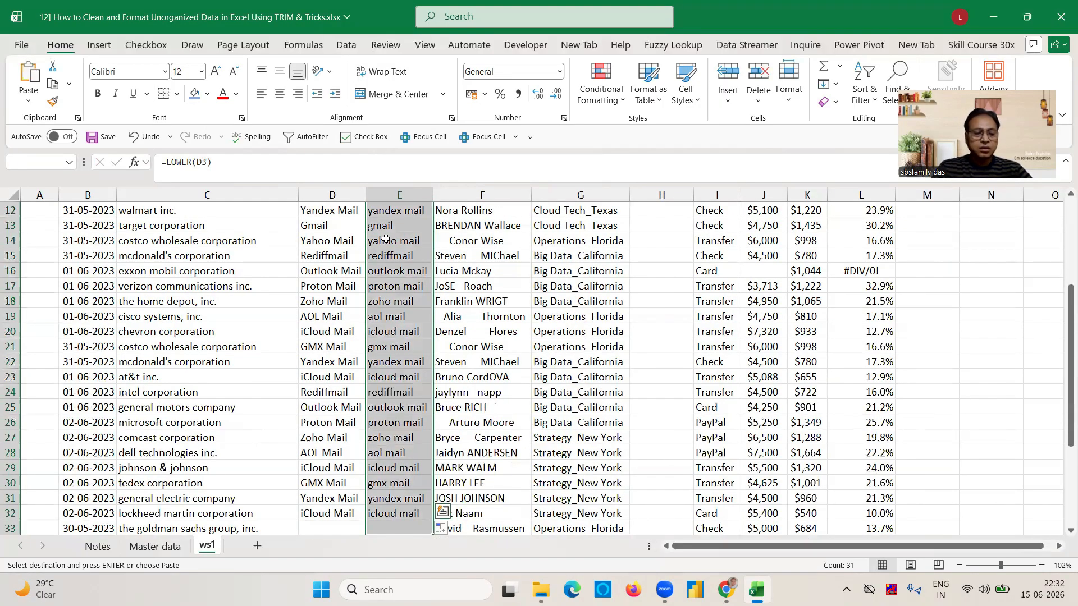
{"action": "left_click", "coordinate": [28, 101]}
{"action": "left_click", "coordinate": [29, 215]}
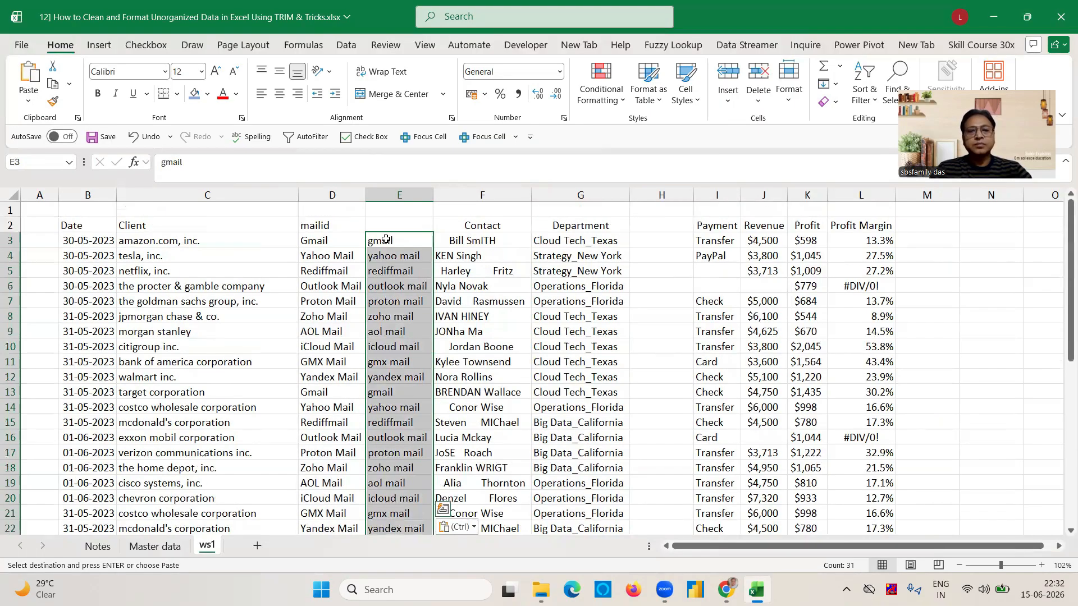
- Copy the mailid header from D2 into E2 above the lowercase mail names
{"action": "left_click", "coordinate": [331, 194]}
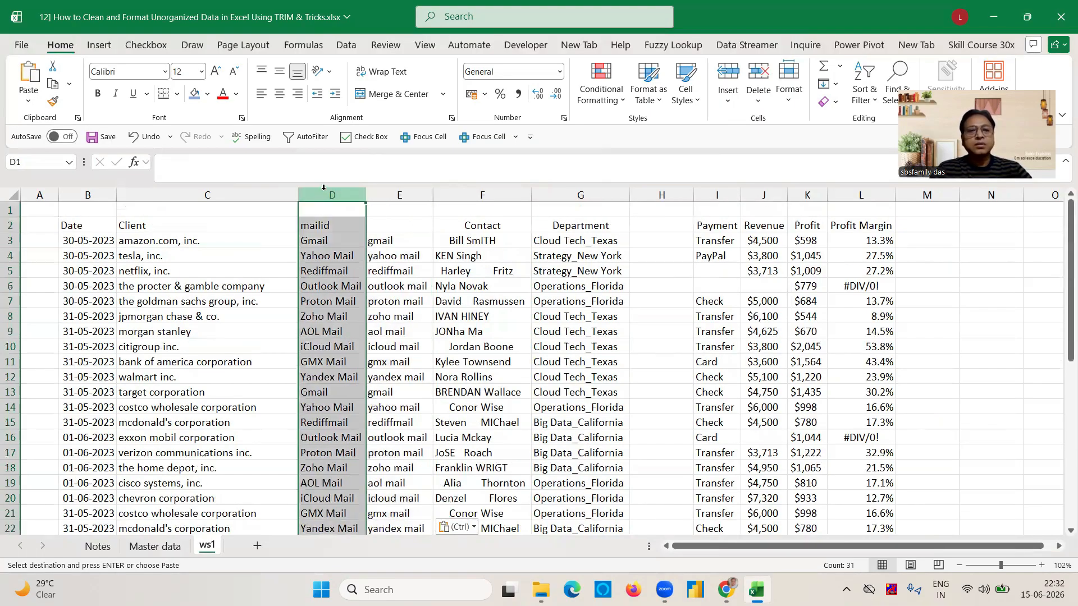
{"action": "left_click", "coordinate": [339, 226]}
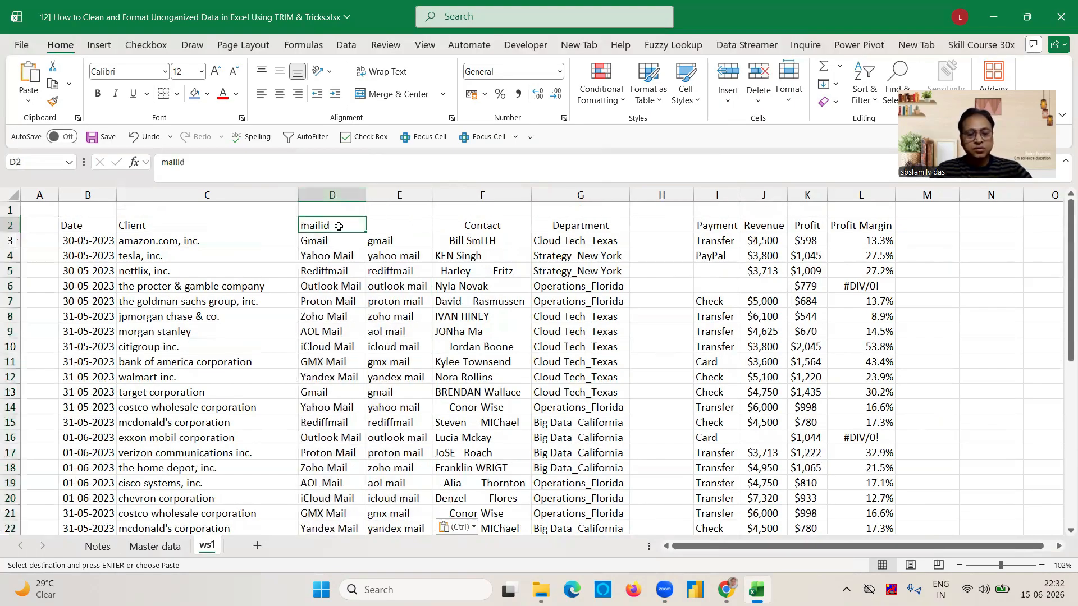
{"action": "key", "text": "Right"}
{"action": "key", "text": "Return"}
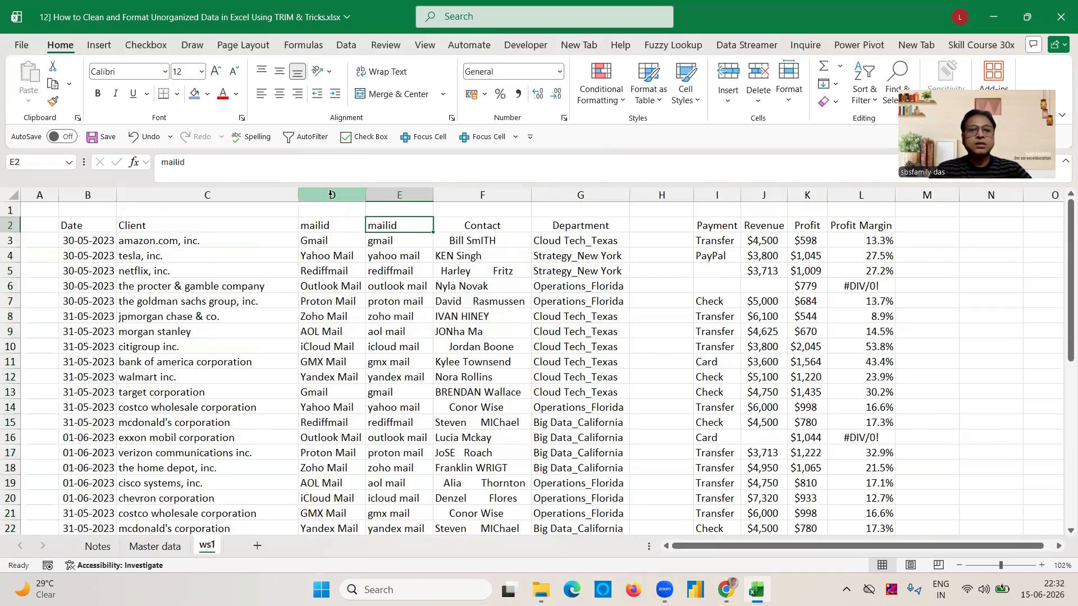
- Delete the original mailid column D, keeping the lowercase version in its place
{"action": "left_click", "coordinate": [331, 194]}
{"action": "key", "text": "ctrl+v"}
{"action": "left_click", "coordinate": [399, 194]}
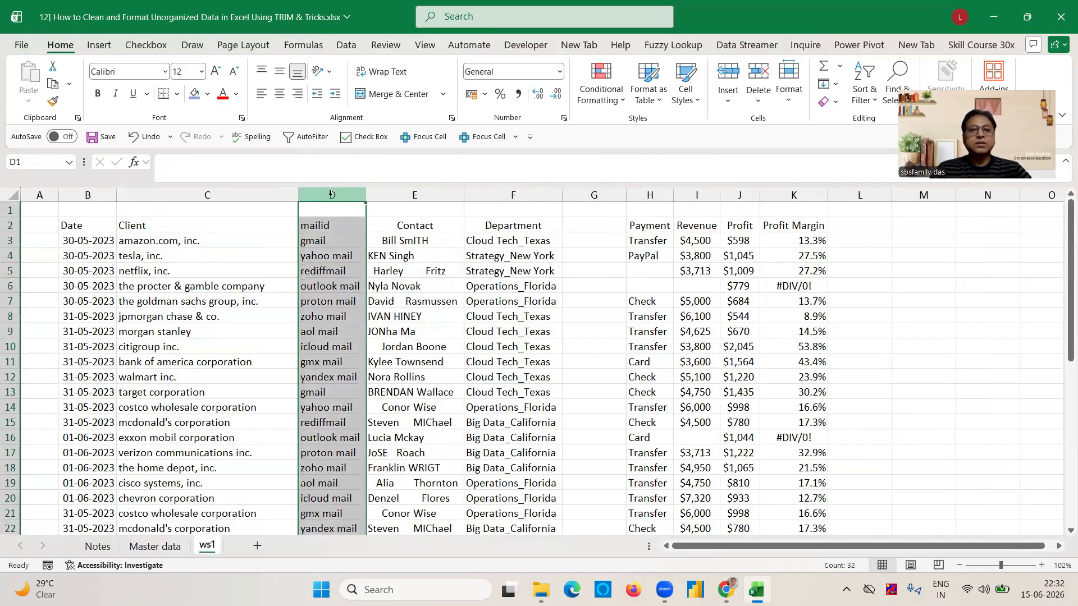
{"action": "key", "text": "Delete"}
- Insert two blank columns before Contact and enter the header extenion in E2
{"action": "left_click", "coordinate": [384, 230]}
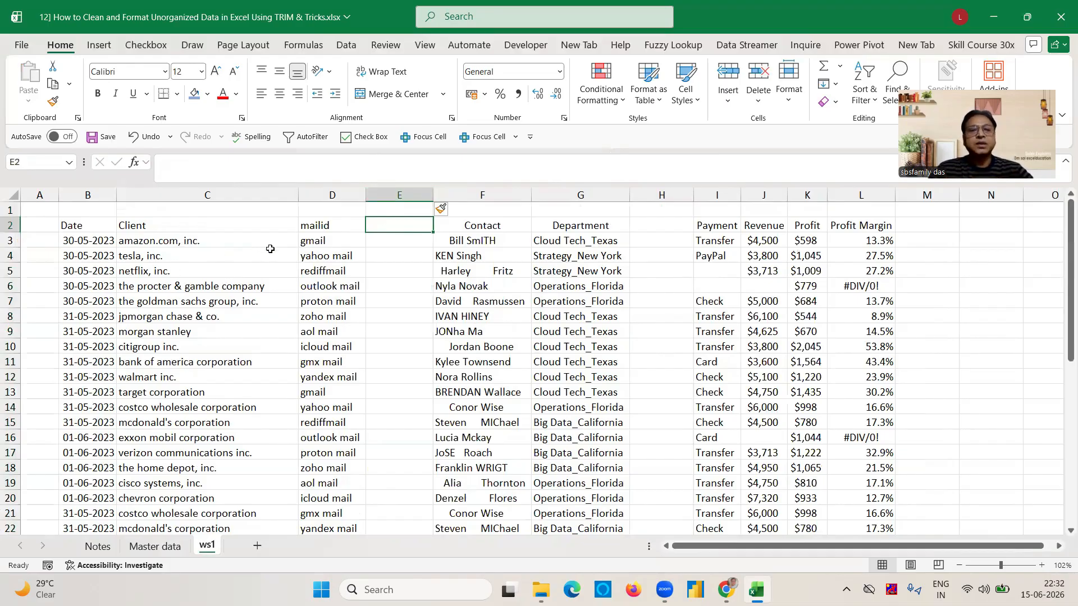
{"action": "left_click", "coordinate": [384, 193]}
{"action": "key", "text": "ctrl+shift+plus"}
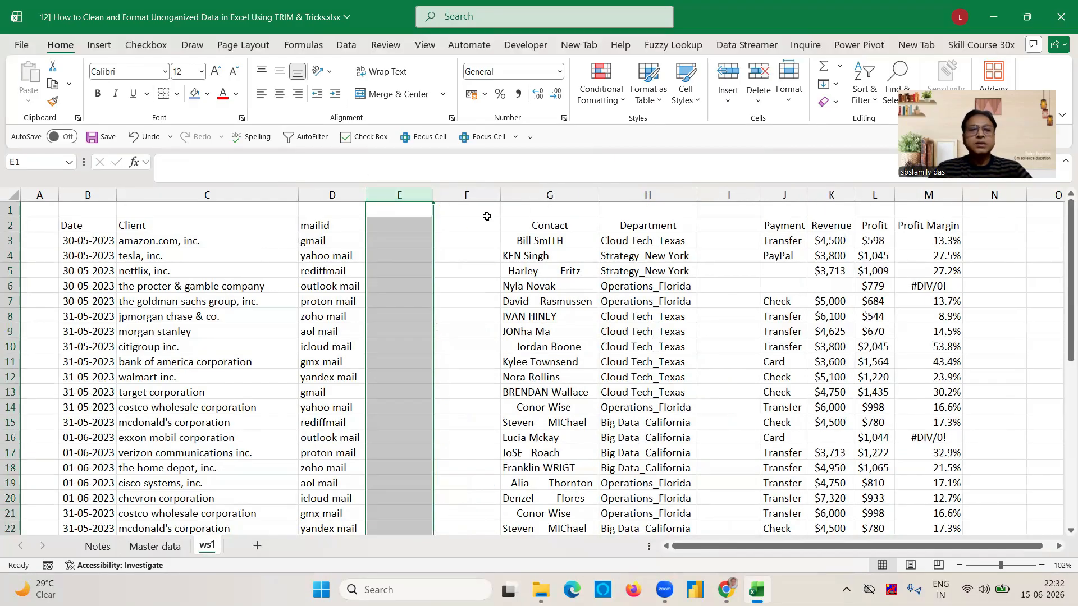
{"action": "left_click", "coordinate": [380, 236]}
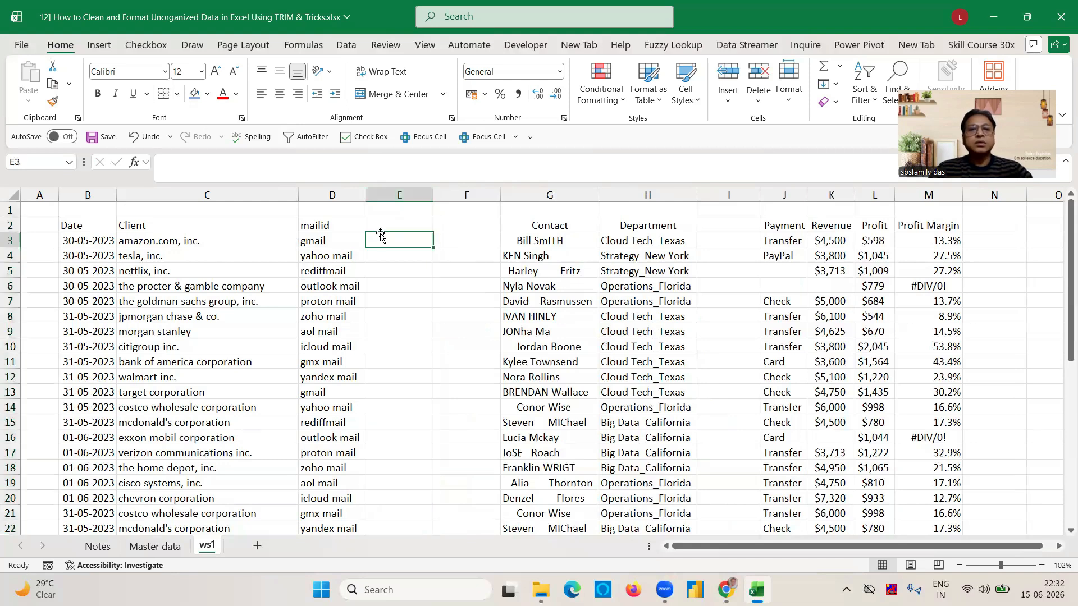
{"action": "key", "text": "Up"}
{"action": "type", "text": "extenion"}
{"action": "key", "text": "Return"}
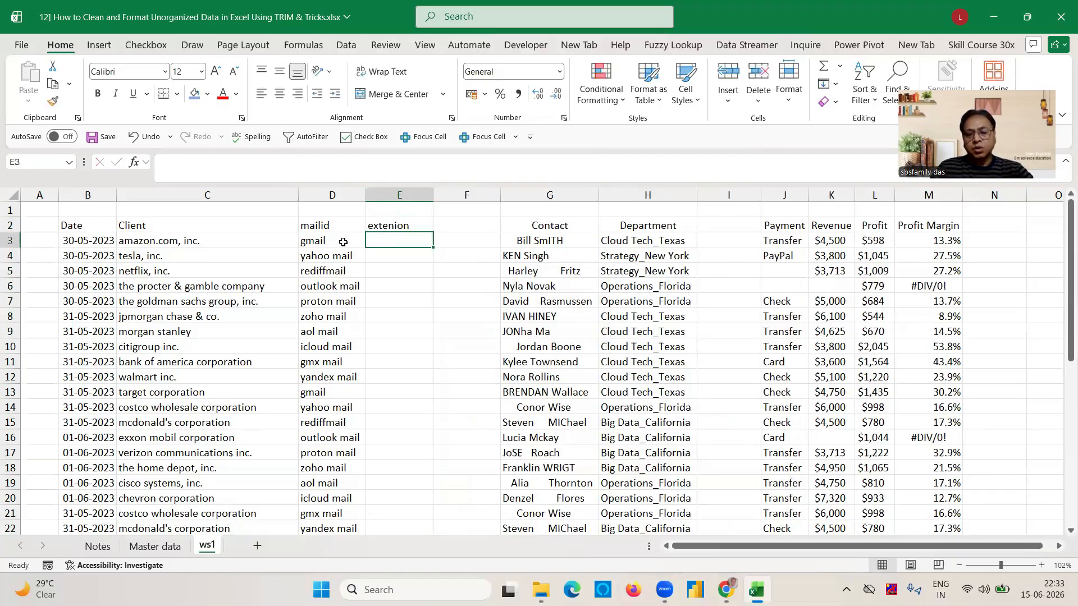
- Enter .com in E3 and fill it down the extenion column to E33
{"action": "type", "text": "."}
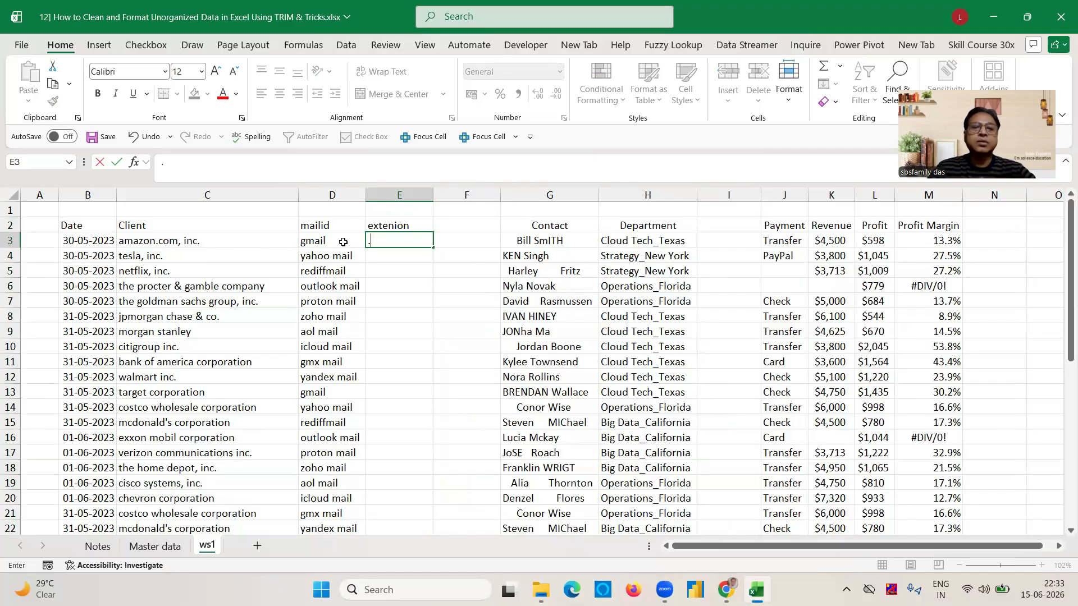
{"action": "type", "text": "c"}
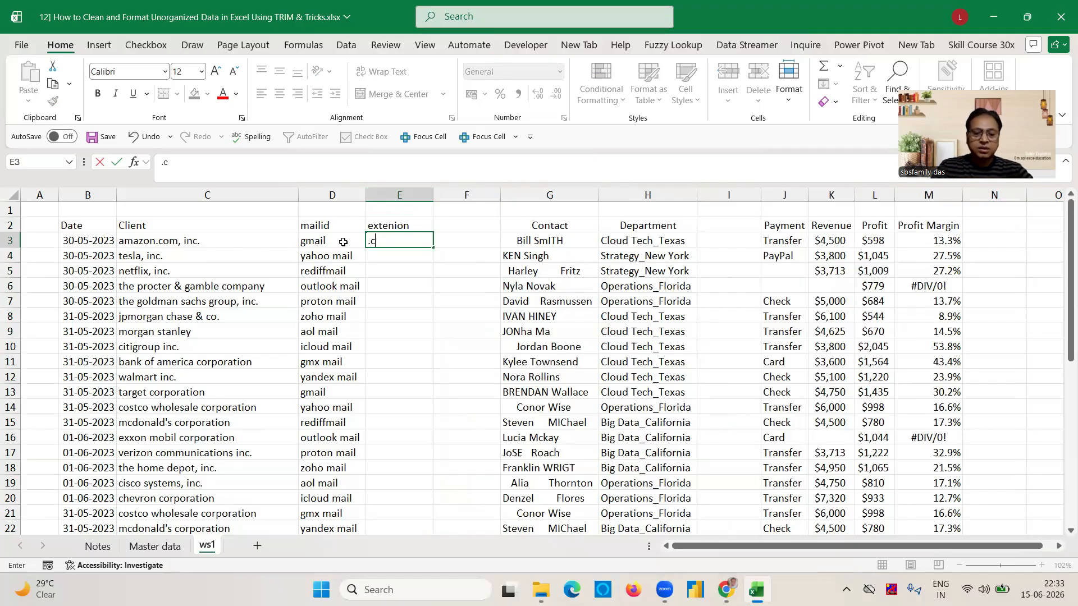
{"action": "type", "text": "om"}
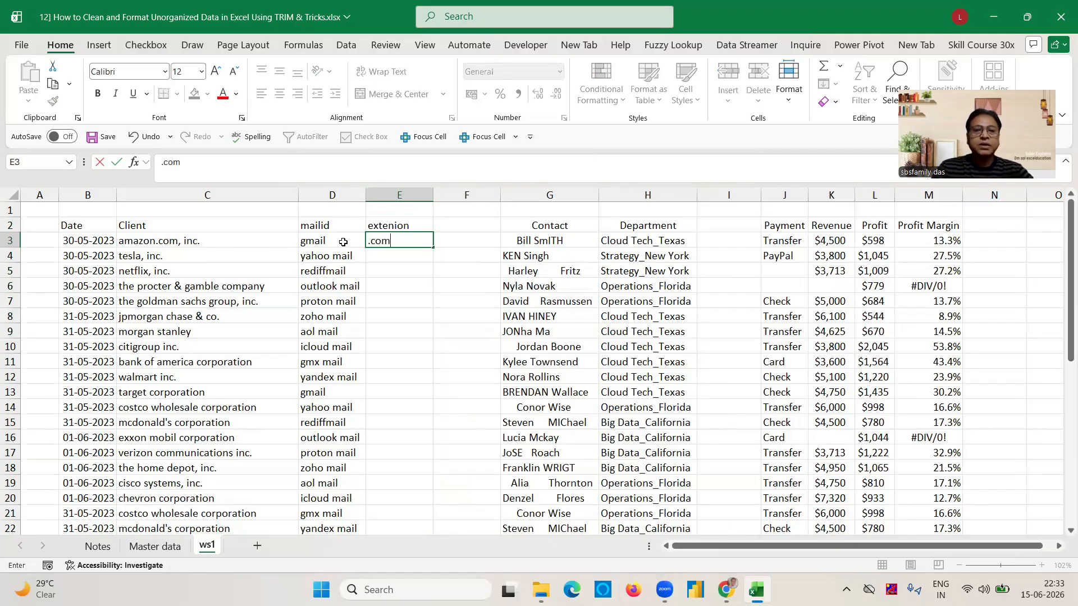
{"action": "key", "text": "Return"}
{"action": "key", "text": "Up"}
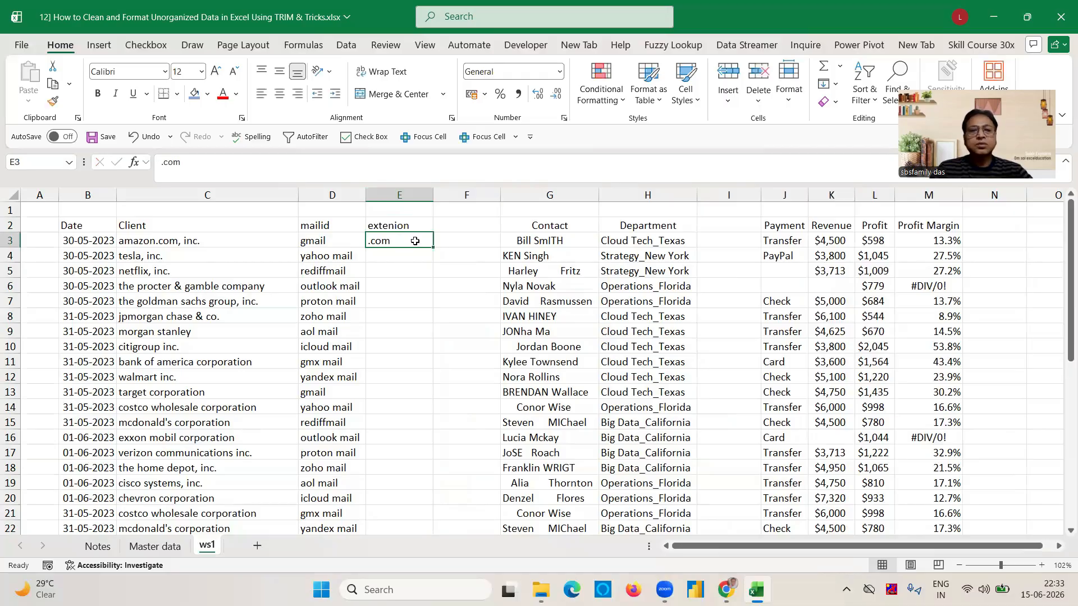
{"action": "double_click", "coordinate": [434, 248]}
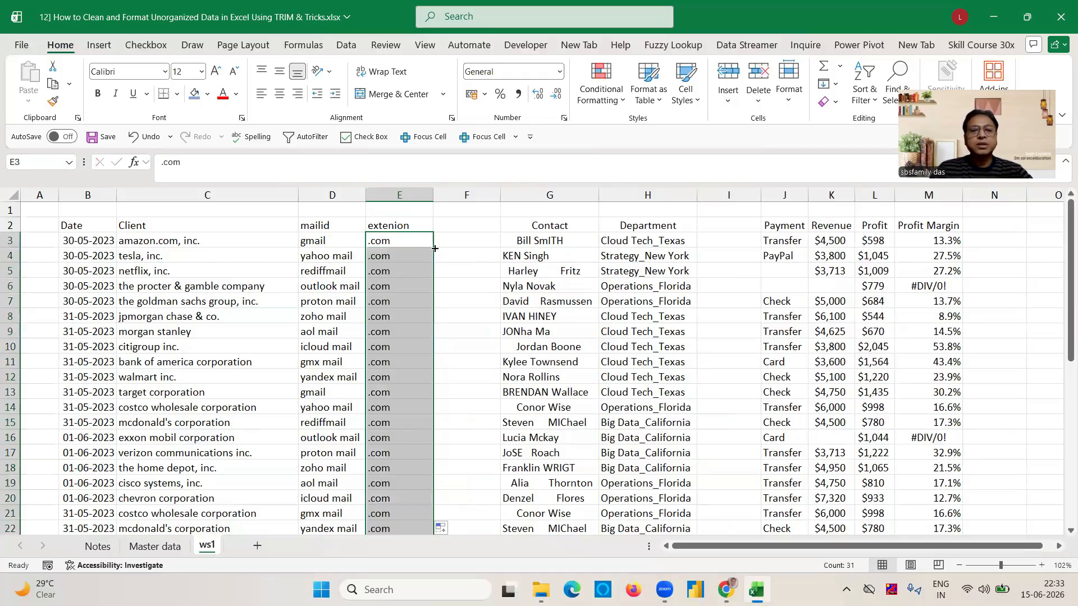
- Enter =TEXTJOIN(" ",TRUE,C3:E3) in F3 to join client, mailid and extension, and autofit column F
{"action": "left_click", "coordinate": [452, 239]}
{"action": "type", "text": "="}
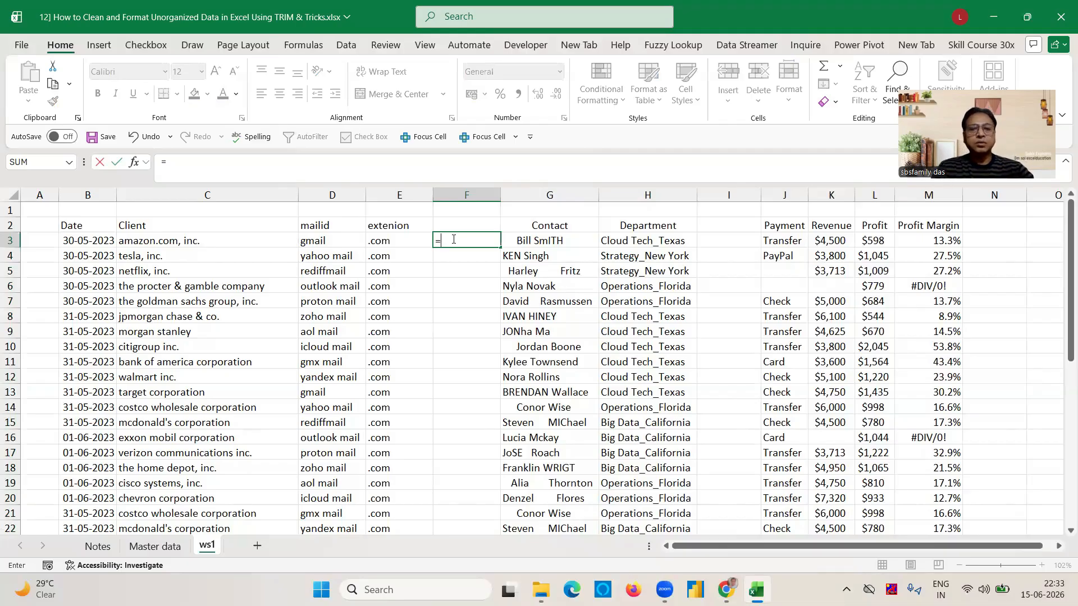
{"action": "type", "text": "te"}
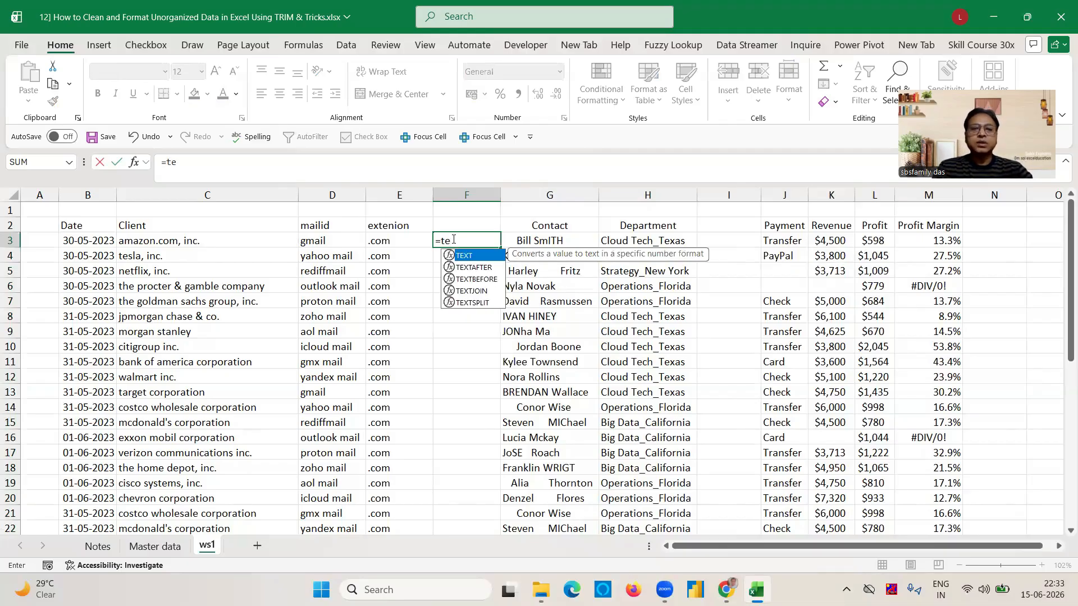
{"action": "type", "text": "xtj"}
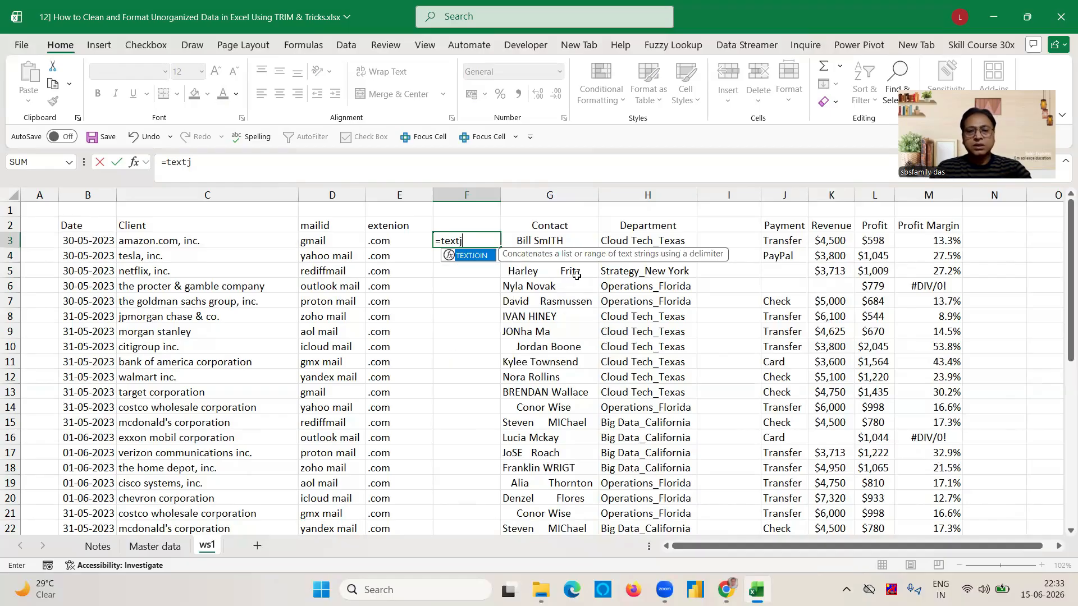
{"action": "key", "text": "Tab"}
{"action": "type", "text": "\""}
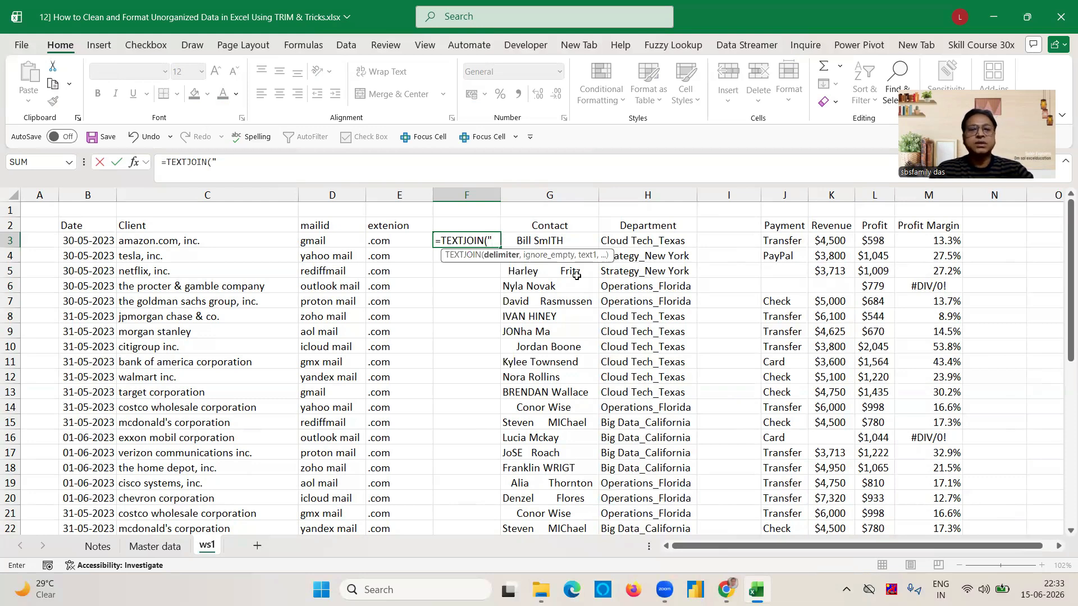
{"action": "type", "text": "\""}
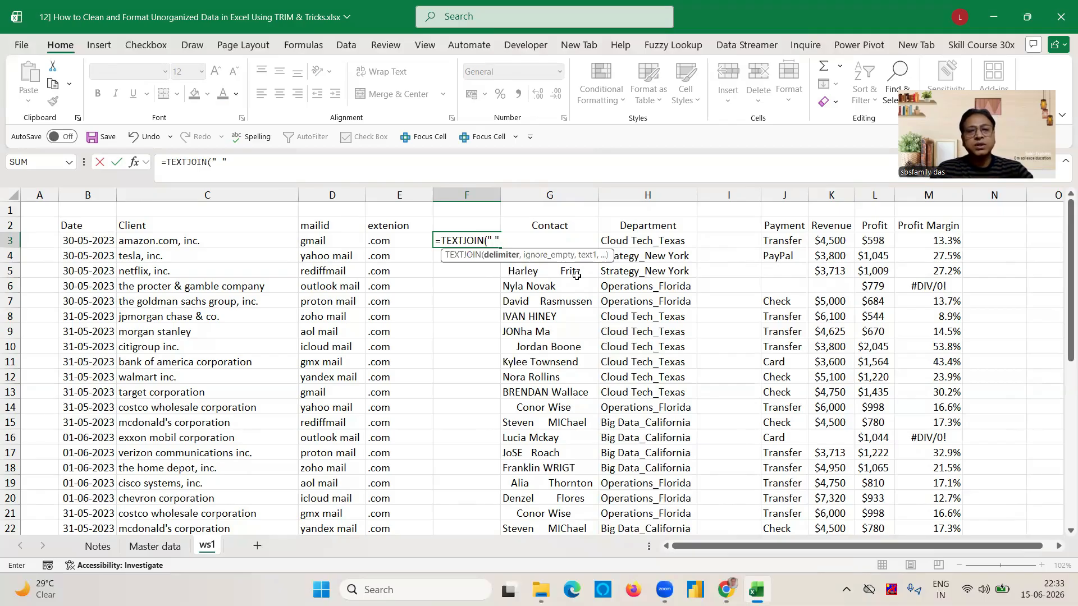
{"action": "type", "text": ","}
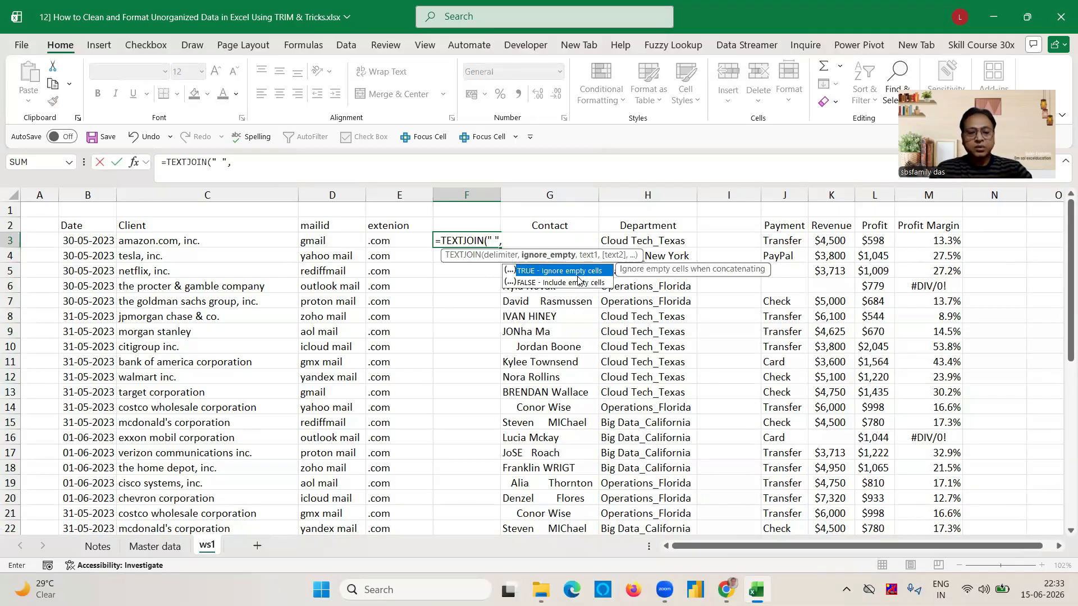
{"action": "type", "text": "tr"}
{"action": "double_click", "coordinate": [570, 272]}
{"action": "type", "text": ","}
{"action": "left_click", "coordinate": [407, 241]}
{"action": "key", "text": "shift+Left"}
{"action": "key", "text": "shift+Left"}
{"action": "key", "text": "shift+Left"}
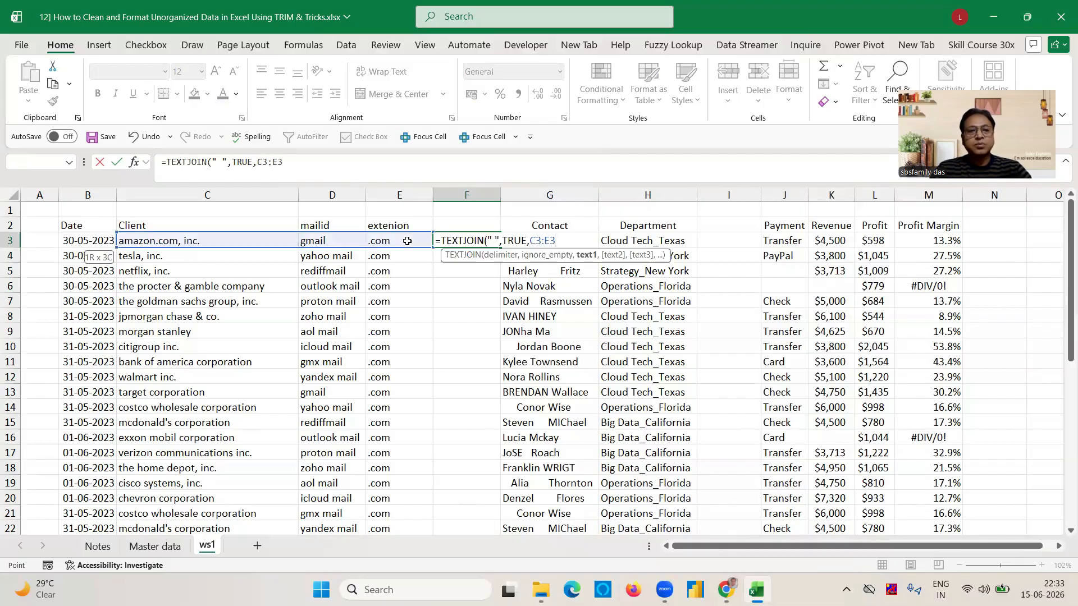
{"action": "key", "text": "shift+Right"}
{"action": "key", "text": "Return"}
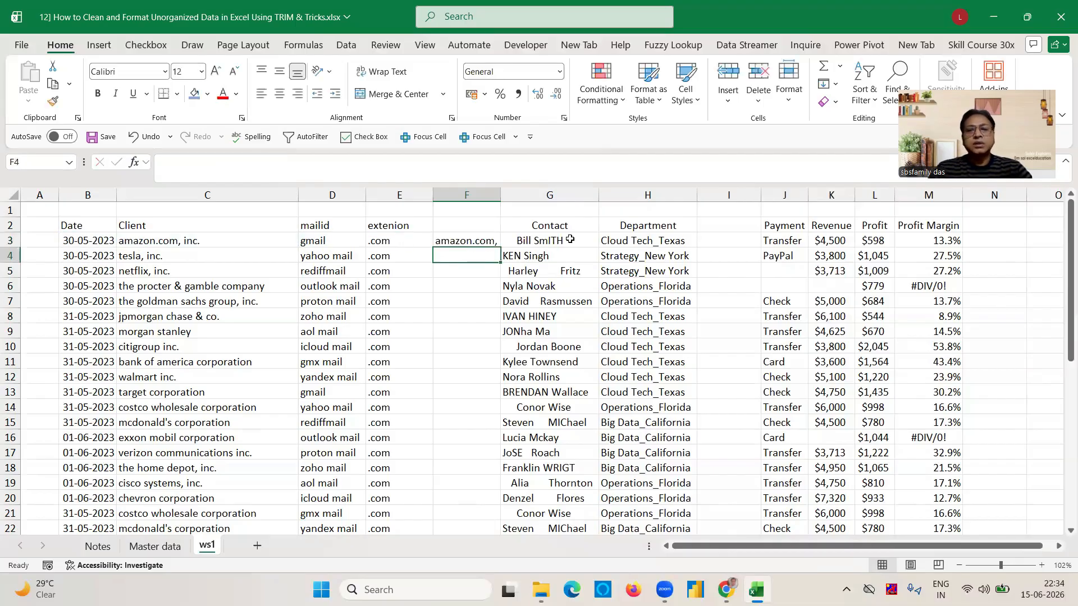
{"action": "left_click_drag", "start_coordinate": [500, 198], "coordinate": [500, 198]}
{"action": "double_click", "coordinate": [500, 197]}
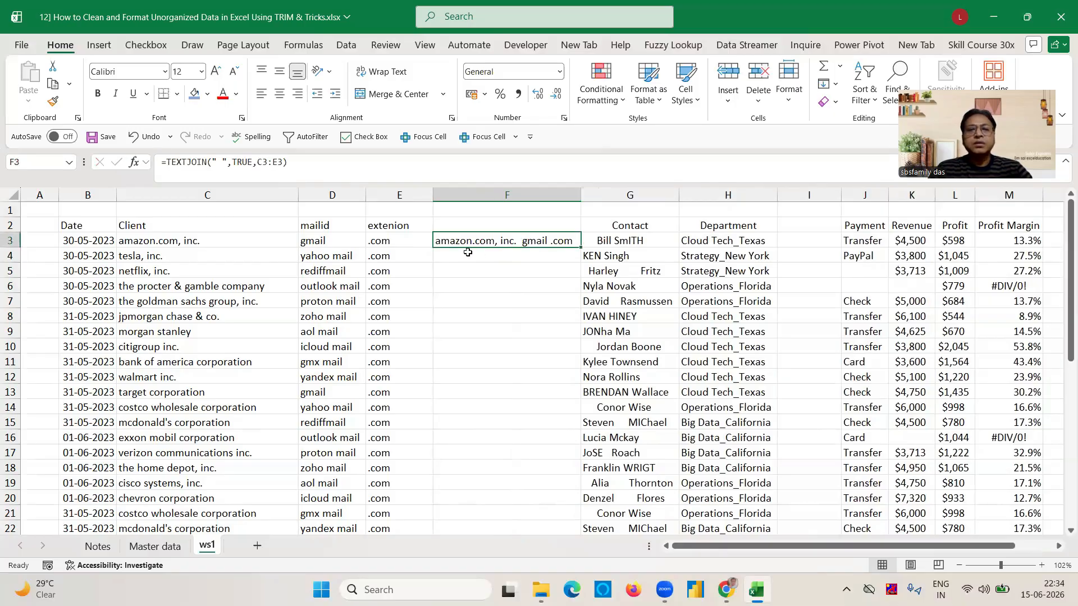
- Join the client, mailid and extension of row 4 in F4 with the ampersand formula +C4&D4&E4
{"action": "left_click", "coordinate": [506, 256]}
{"action": "type", "text": "+"}
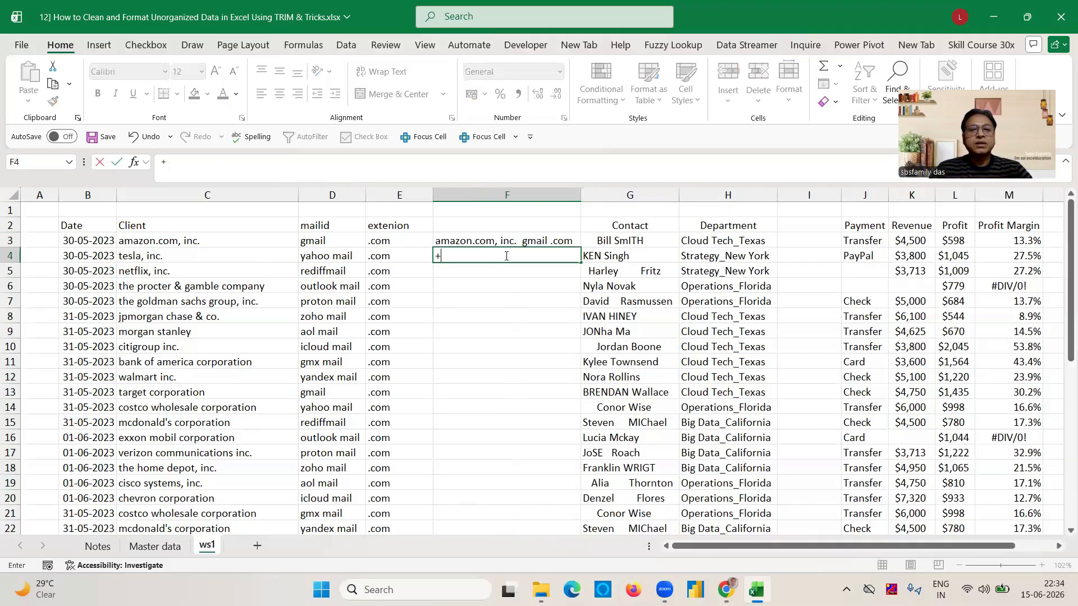
{"action": "left_click", "coordinate": [148, 255]}
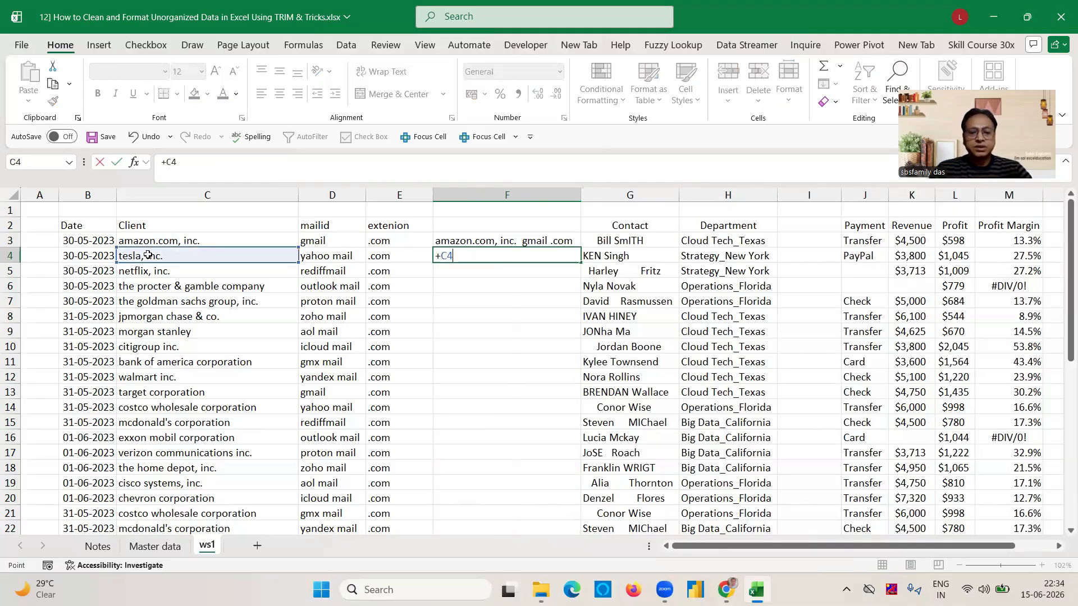
{"action": "type", "text": "&"}
{"action": "left_click", "coordinate": [313, 269]}
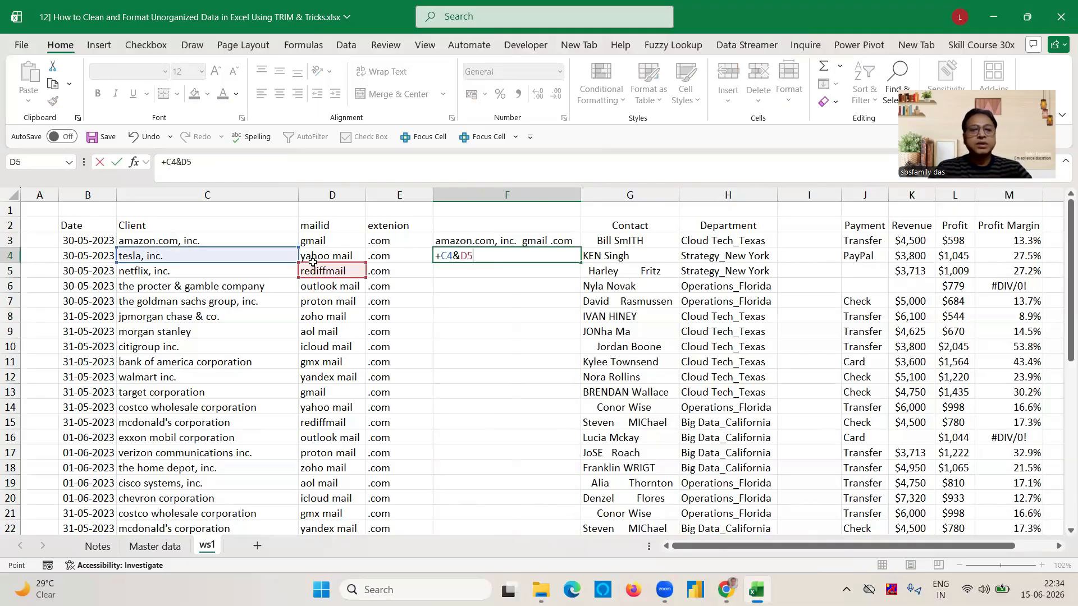
{"action": "left_click", "coordinate": [325, 255]}
{"action": "type", "text": "&"}
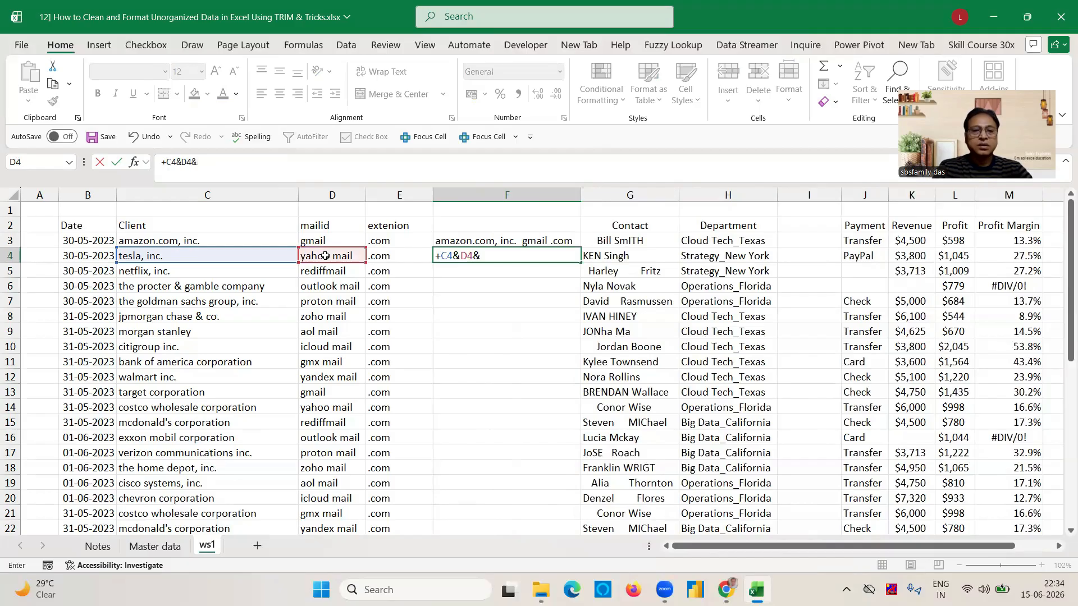
{"action": "left_click", "coordinate": [377, 257]}
{"action": "key", "text": "Return"}
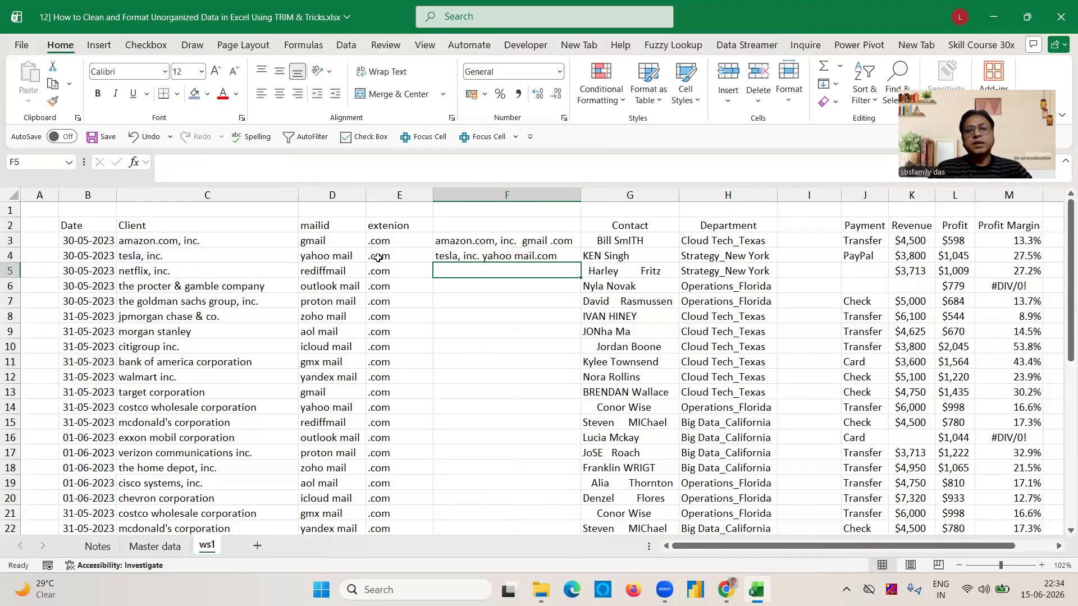
- Remove the space from the TEXTJOIN delimiter in F3 so the formula reads =TEXTJOIN("",TRUE,C3:E3)
{"action": "left_click", "coordinate": [533, 255]}
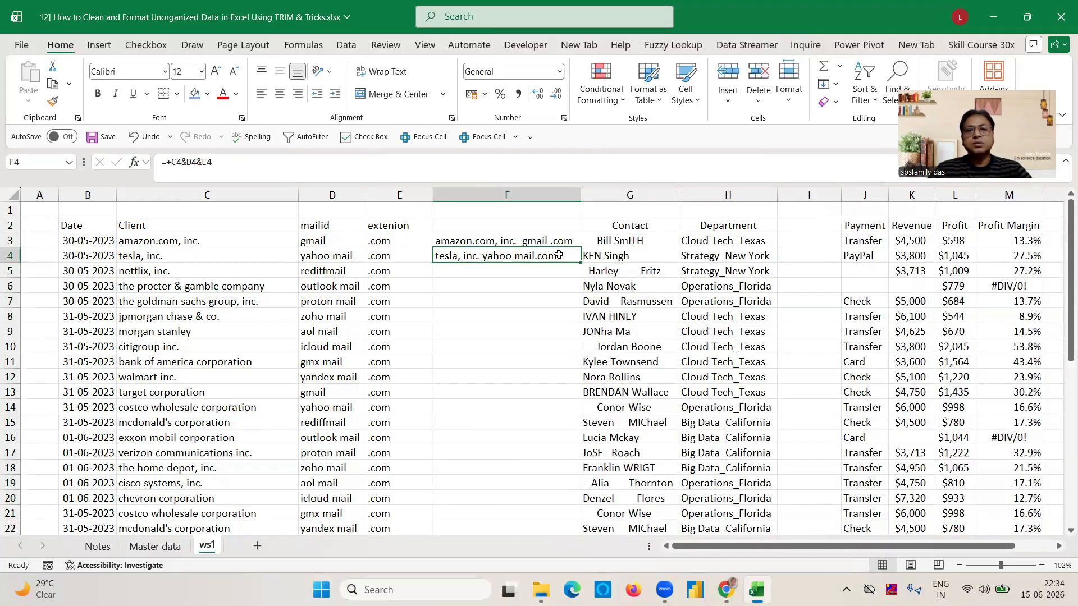
{"action": "left_click", "coordinate": [537, 241]}
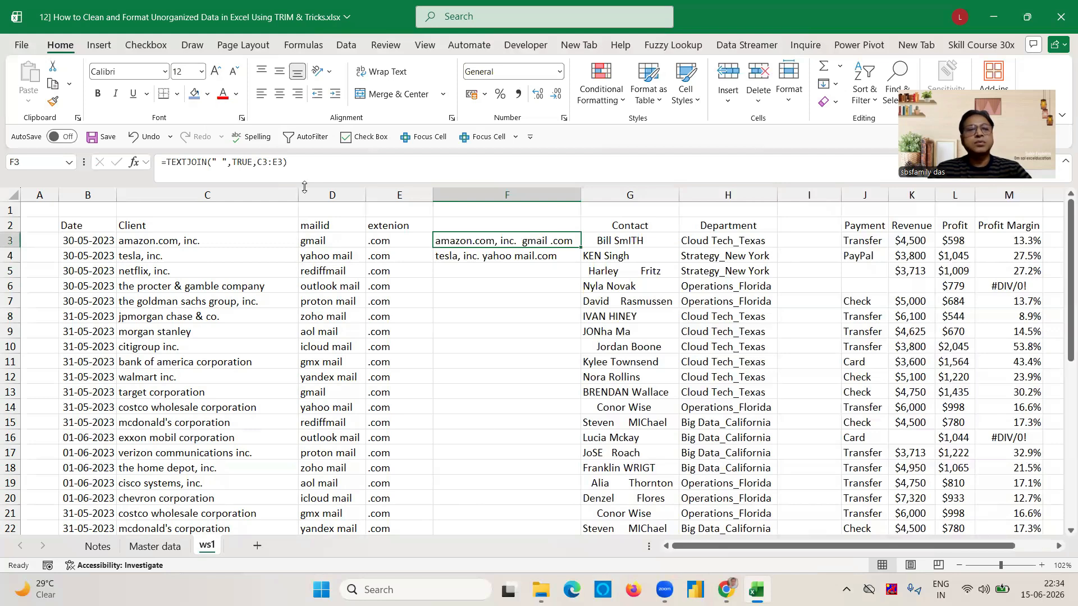
{"action": "left_click", "coordinate": [223, 159]}
{"action": "key", "text": "BackSpace"}
{"action": "key", "text": "Return"}
{"action": "left_click", "coordinate": [553, 237]}
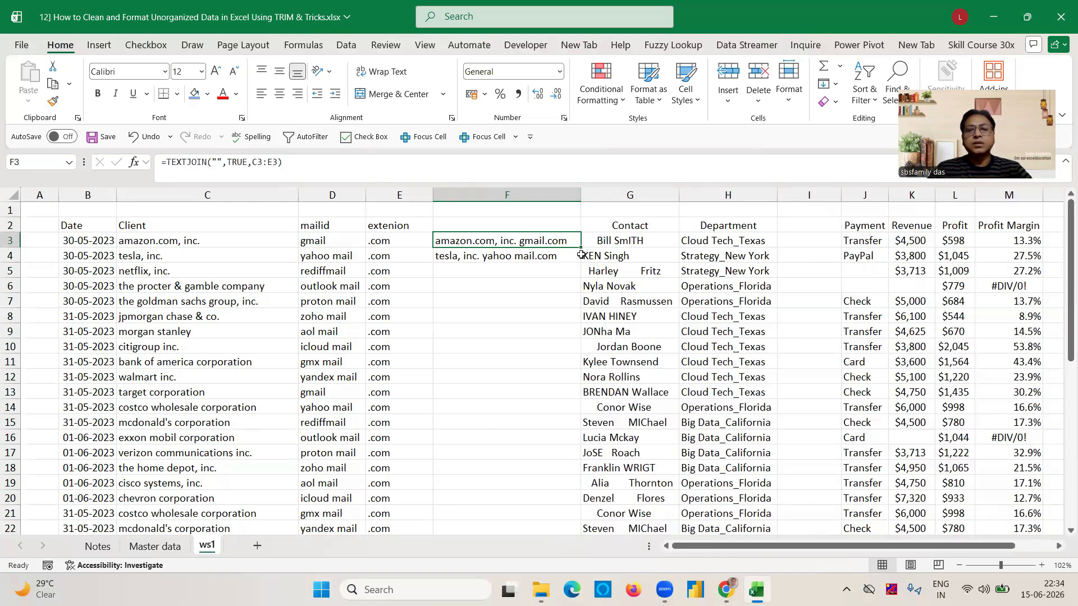
- Fill the TEXTJOIN formula from F3 down column F for all client rows
{"action": "left_click_drag", "start_coordinate": [581, 247], "coordinate": [580, 252]}
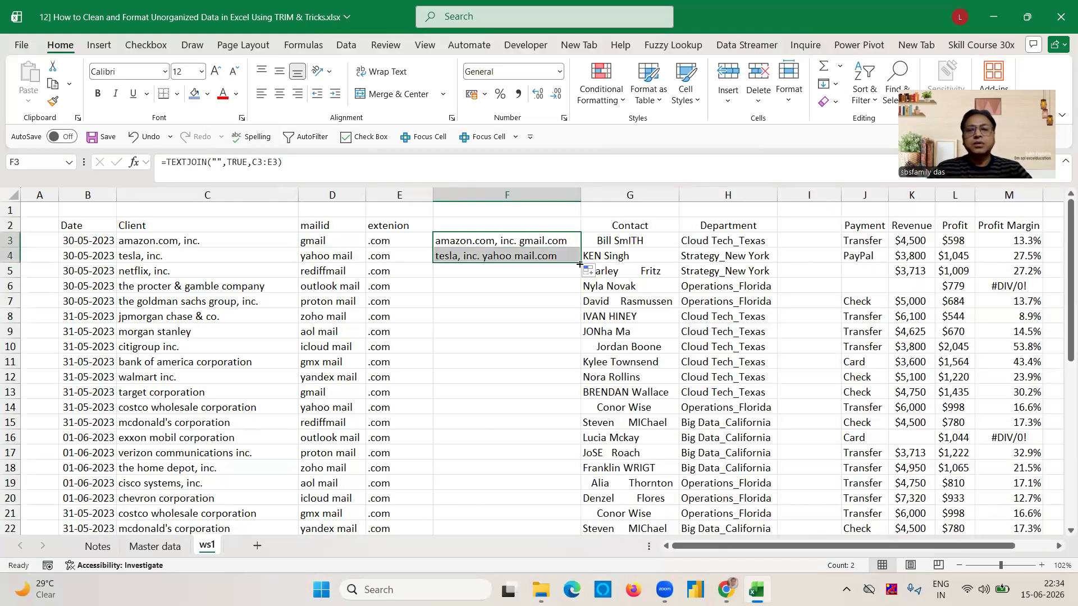
{"action": "double_click", "coordinate": [580, 264]}
{"action": "left_click", "coordinate": [507, 240]}
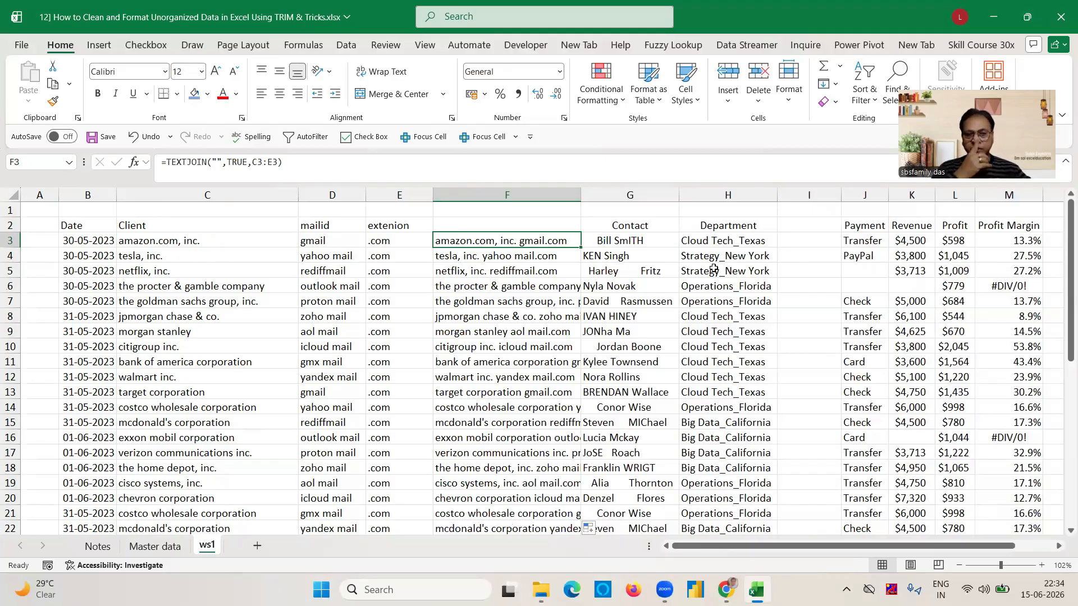
- Enter the header "Client Name & with Mail id" in F2 above the joined client mail entries
{"action": "left_click", "coordinate": [513, 227]}
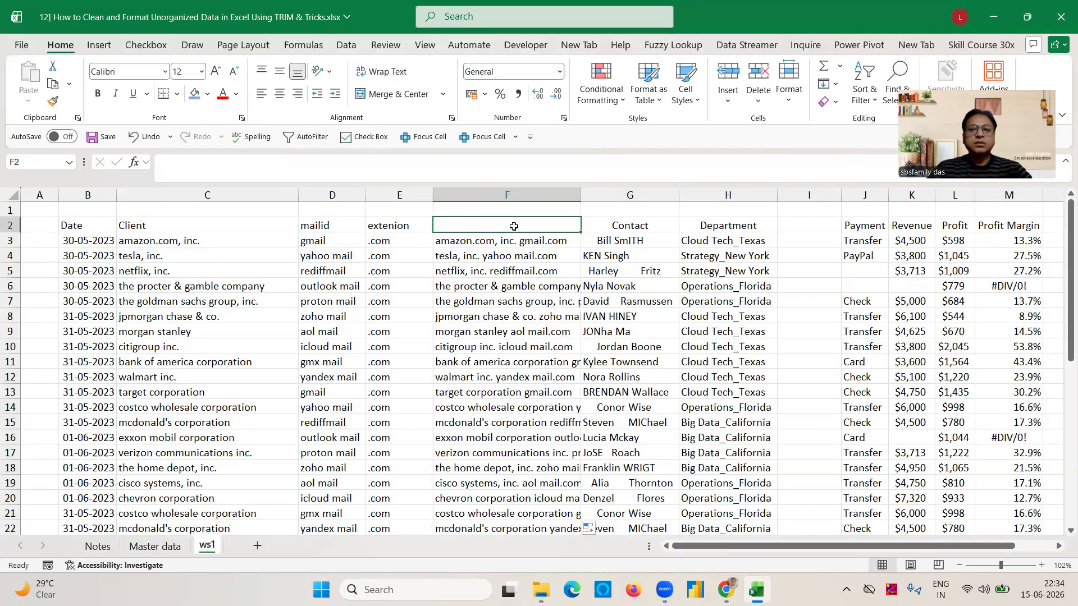
{"action": "type", "text": "C"}
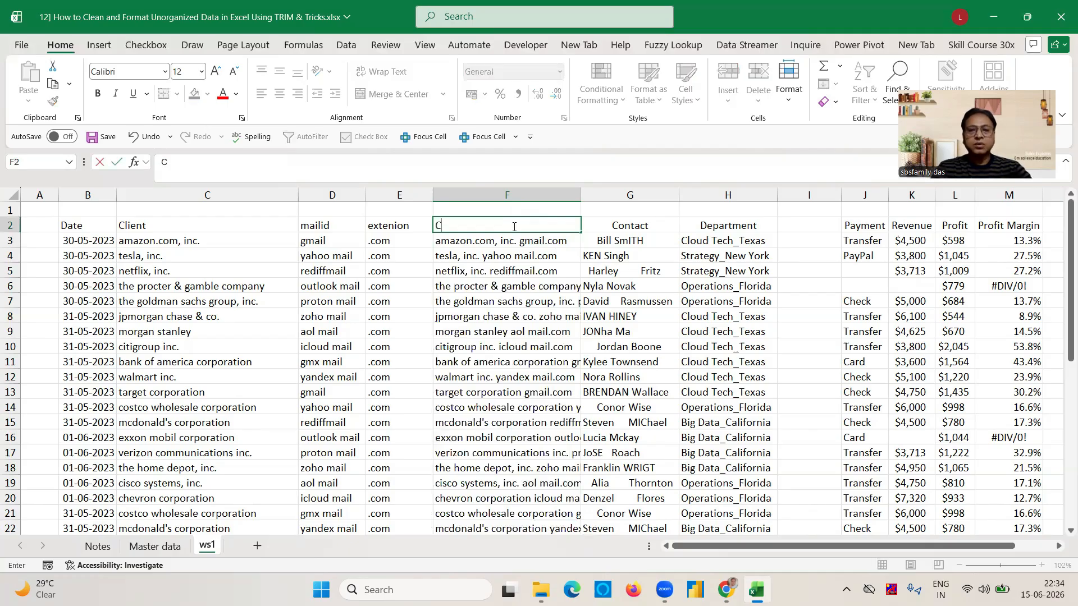
{"action": "type", "text": "lient "}
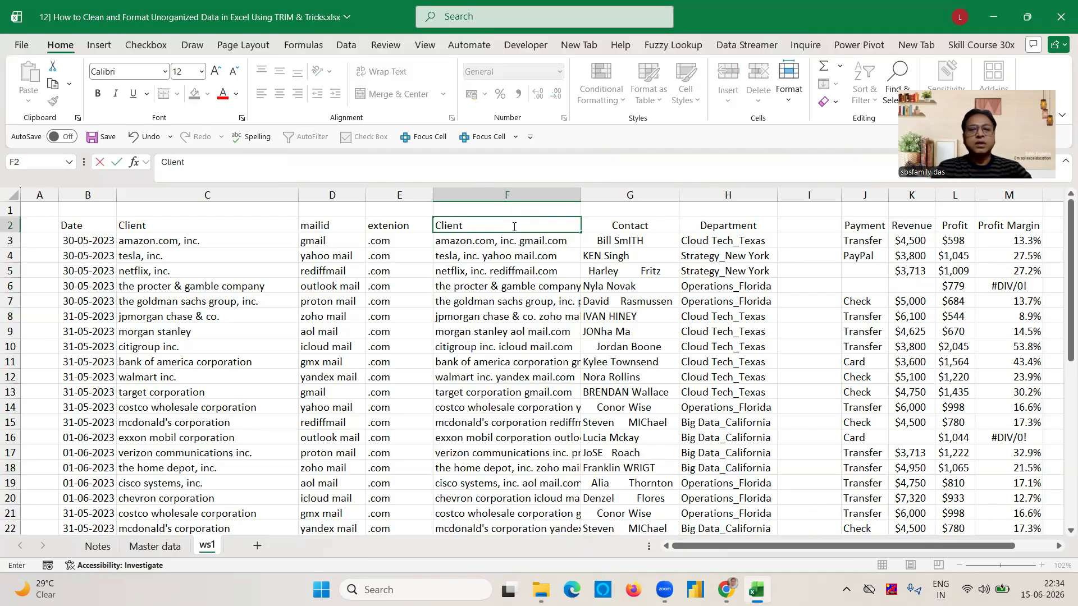
{"action": "type", "text": "Name & with Mail id"}
{"action": "key", "text": "Return"}
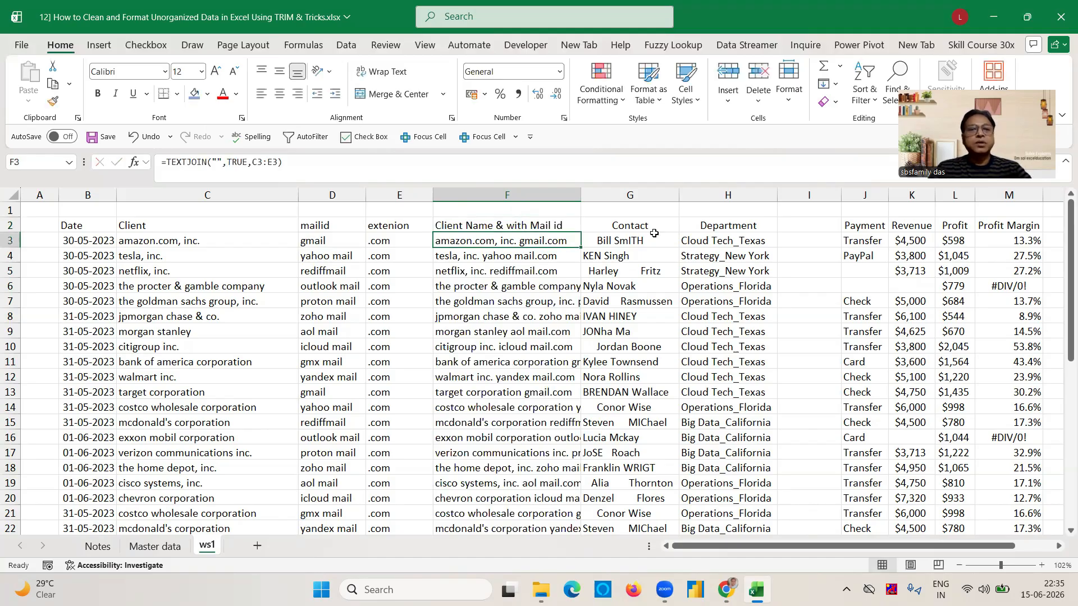
- Convert the TEXTJOIN formulas from F3 down column F to plain values in place
{"action": "key", "text": "ctrl+shift+Down"}
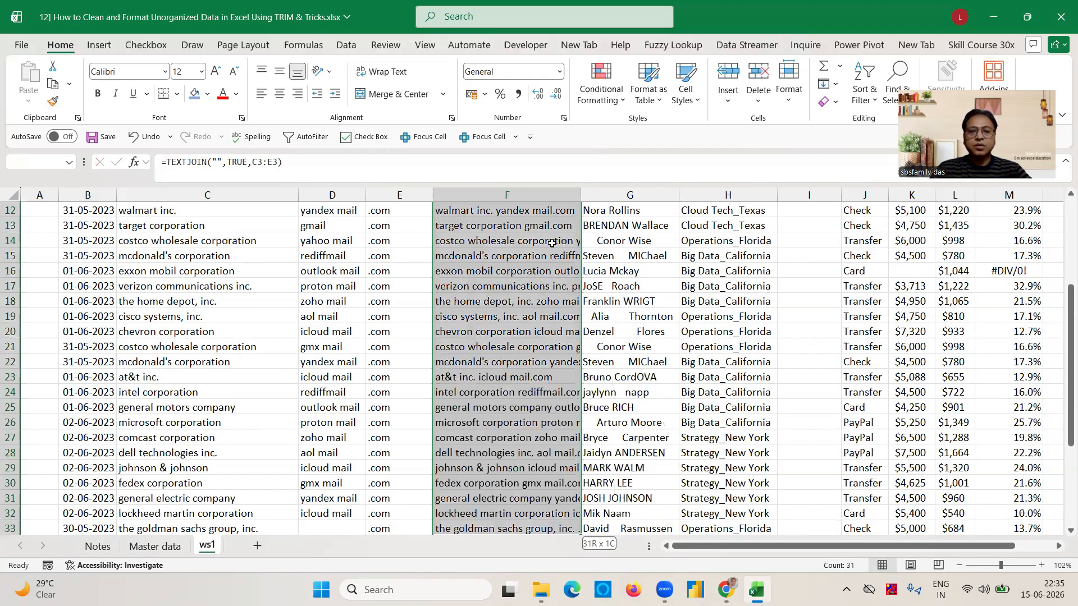
{"action": "key", "text": "ctrl+c"}
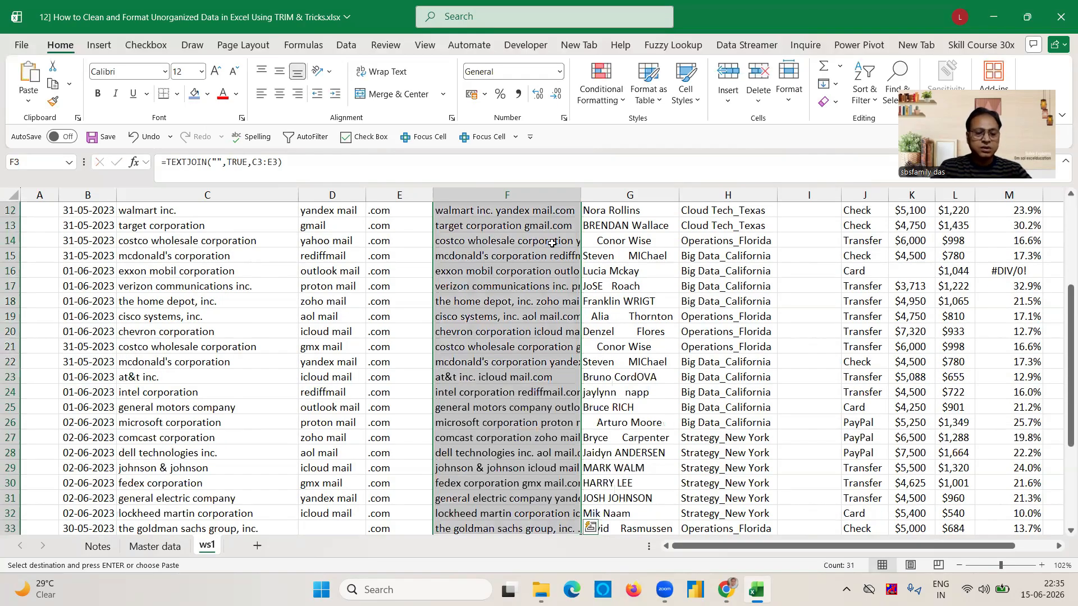
{"action": "key", "text": "alt+h"}
{"action": "key", "text": "v"}
{"action": "key", "text": "v"}
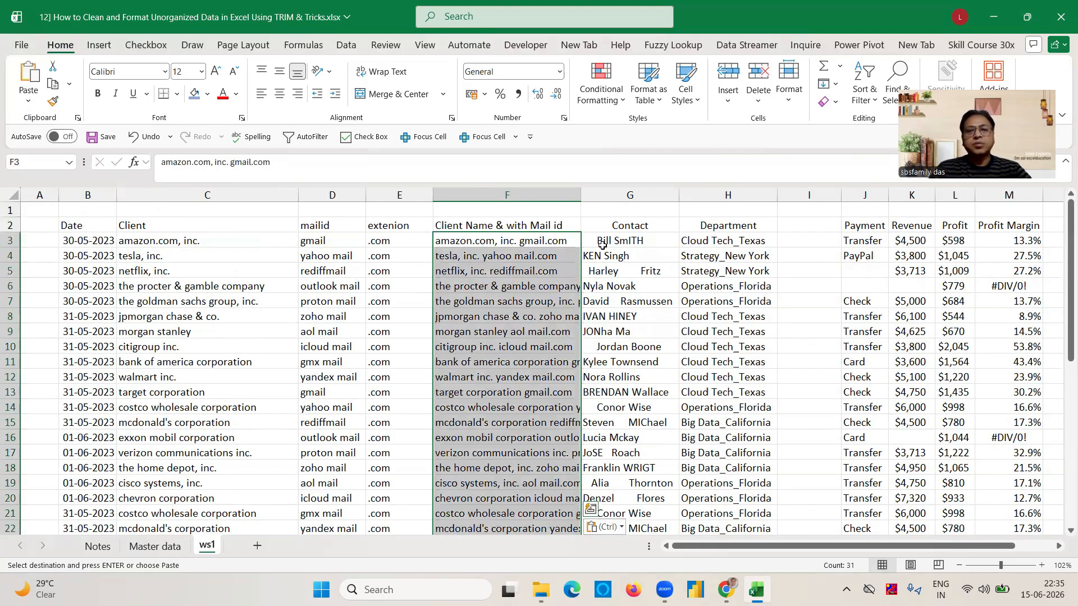
- Delete the source columns C to E (Client, mailid, extenion) and autofit the joined Client Name column that moves into C
{"action": "left_click", "coordinate": [180, 191]}
{"action": "key", "text": "shift+Right"}
{"action": "key", "text": "shift+Right"}
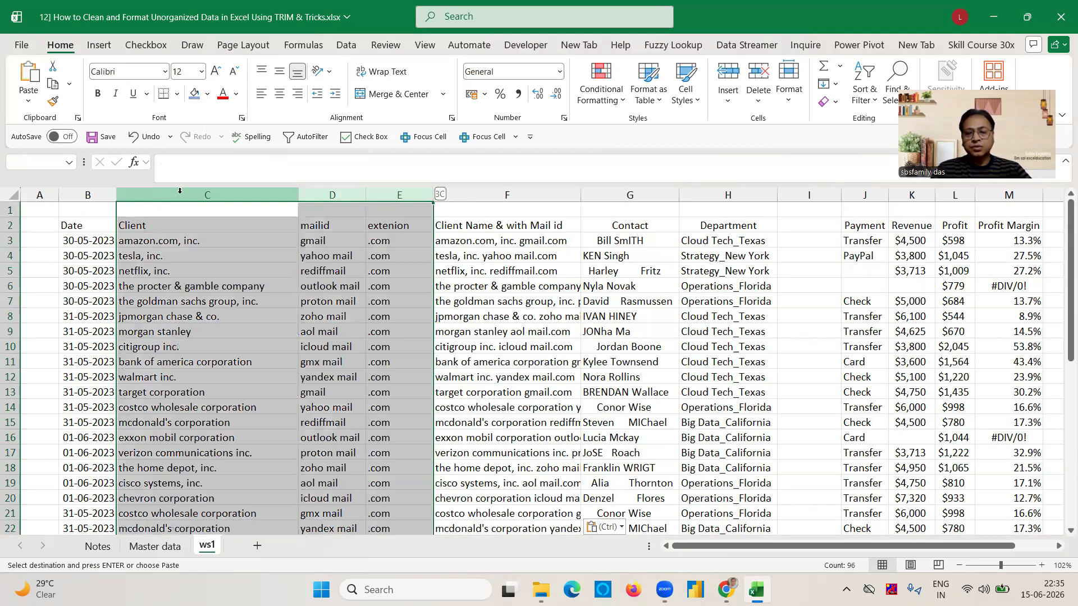
{"action": "key", "text": "Escape"}
{"action": "key", "text": "ctrl+minus"}
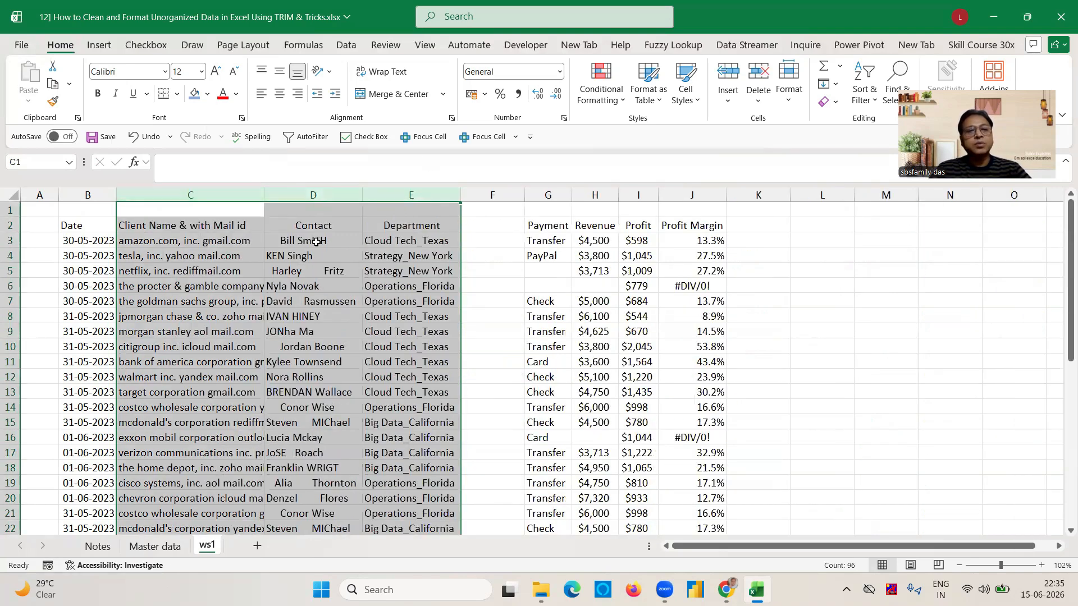
{"action": "double_click", "coordinate": [264, 195]}
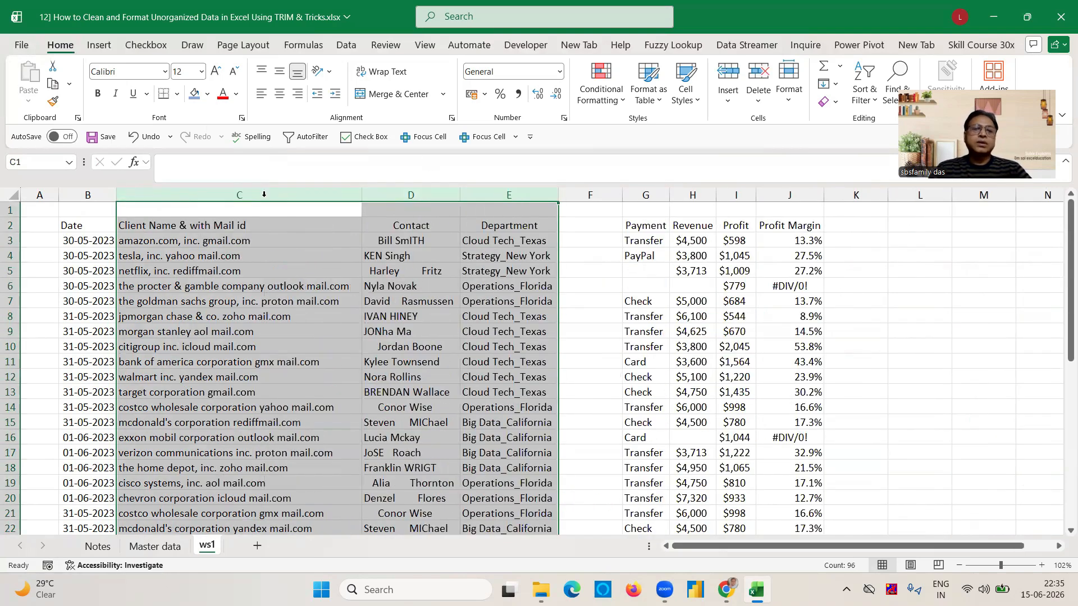
- Examine the spacing and letter case of the first contact name in D3
{"action": "left_click", "coordinate": [372, 306]}
{"action": "left_click", "coordinate": [420, 227]}
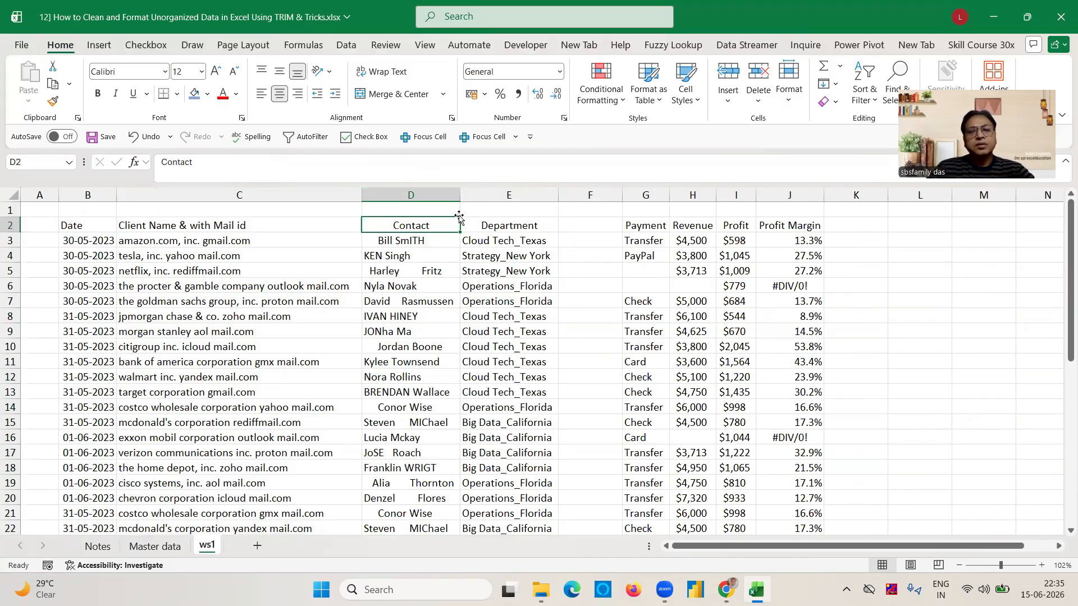
{"action": "double_click", "coordinate": [435, 240]}
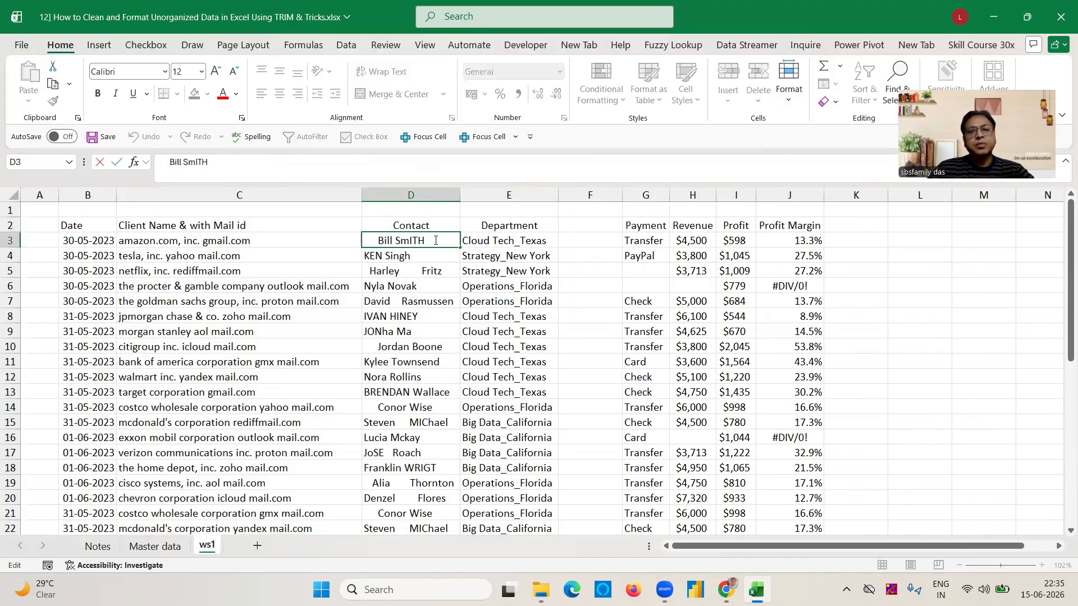
{"action": "left_click_drag", "start_coordinate": [393, 241], "coordinate": [378, 242]}
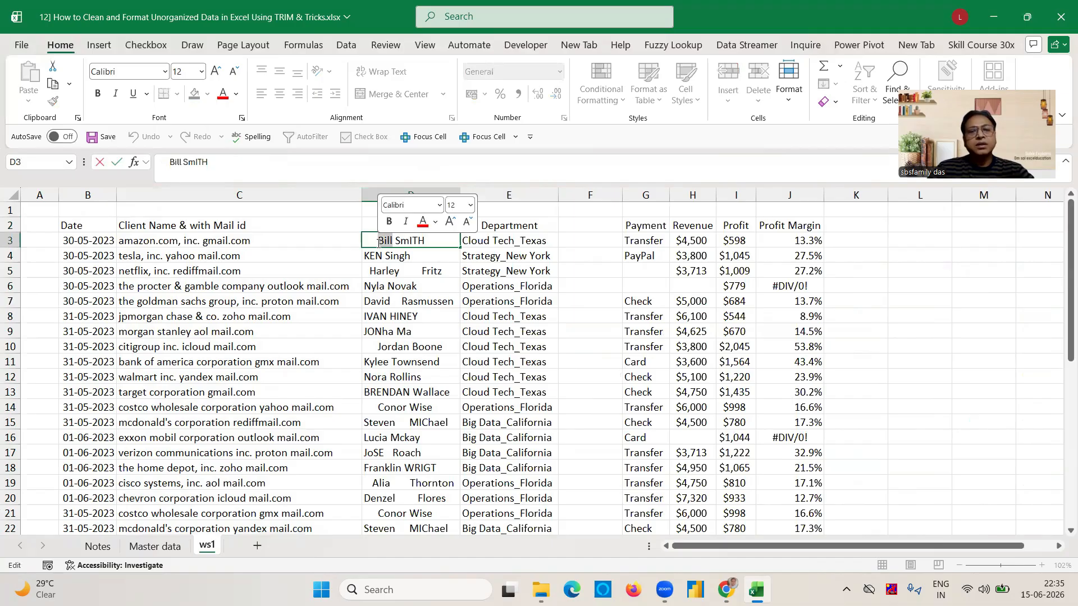
{"action": "left_click", "coordinate": [378, 243]}
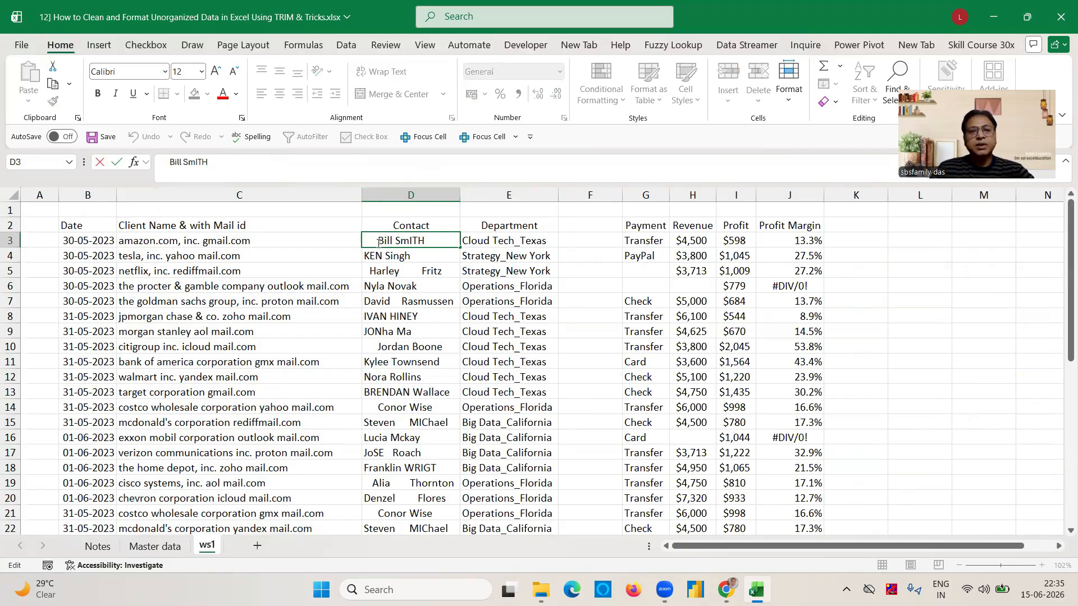
{"action": "key", "text": "End"}
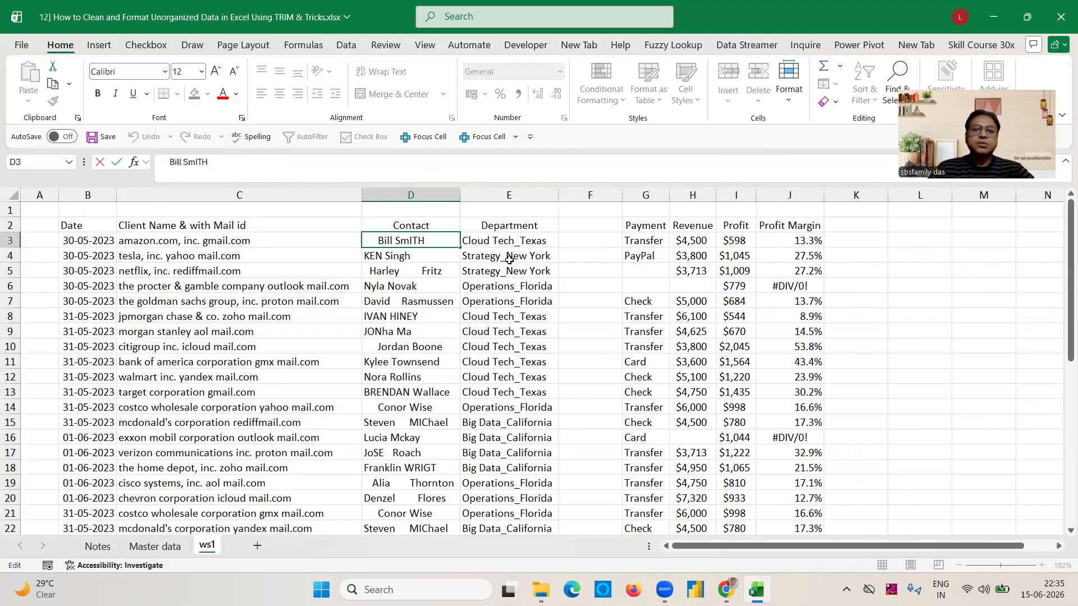
{"action": "left_click", "coordinate": [509, 260]}
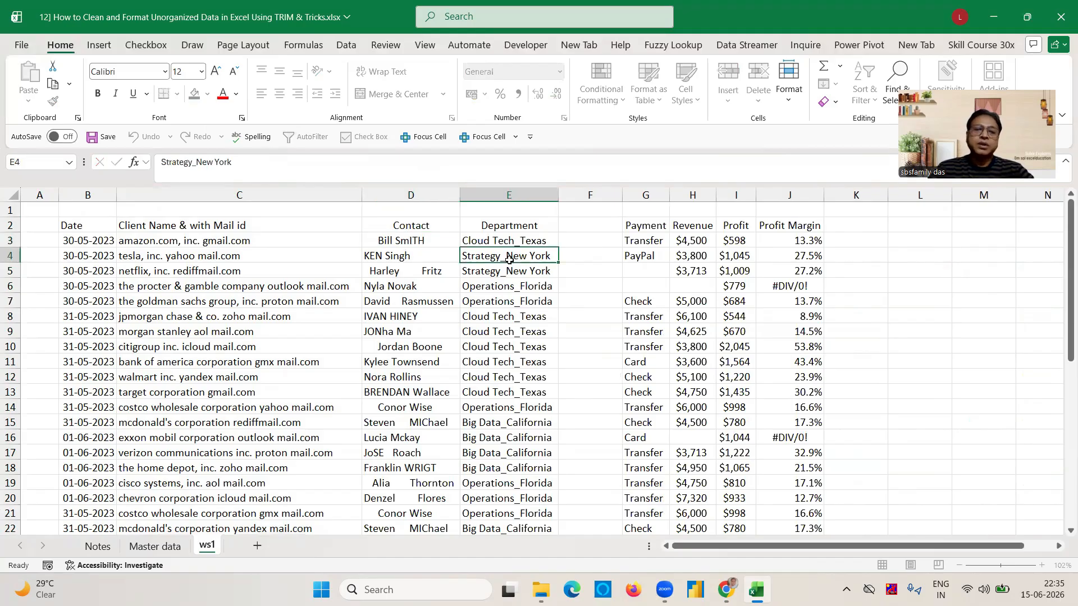
- Insert a blank column before Department and enter =TRIM(PROPER(D3)) in E3 to clean the first contact name
{"action": "left_click", "coordinate": [486, 191]}
{"action": "key", "text": "ctrl+shift+plus"}
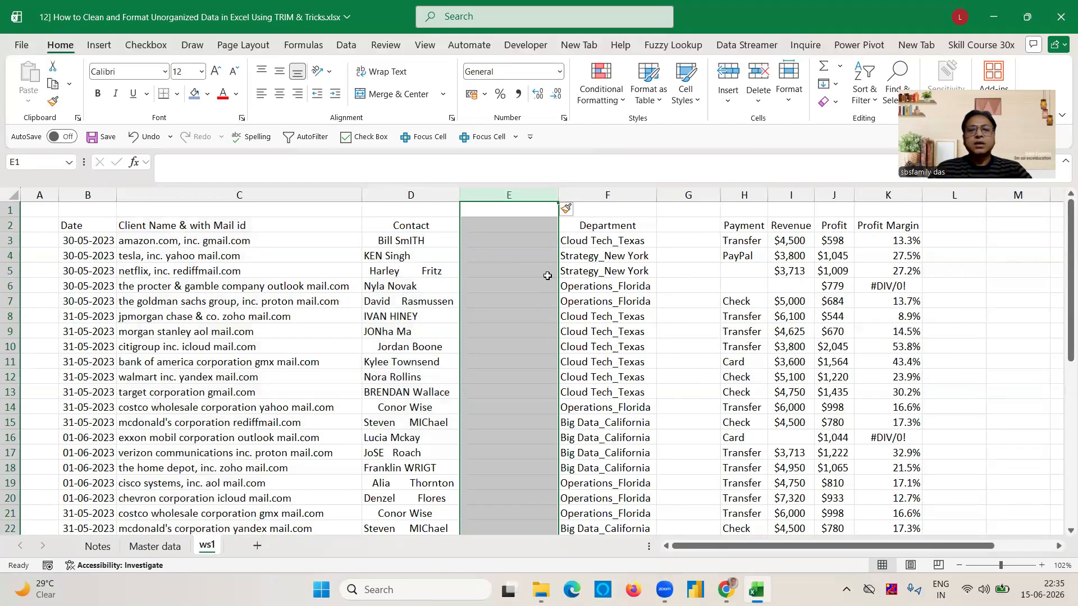
{"action": "left_click", "coordinate": [483, 239]}
{"action": "type", "text": "="}
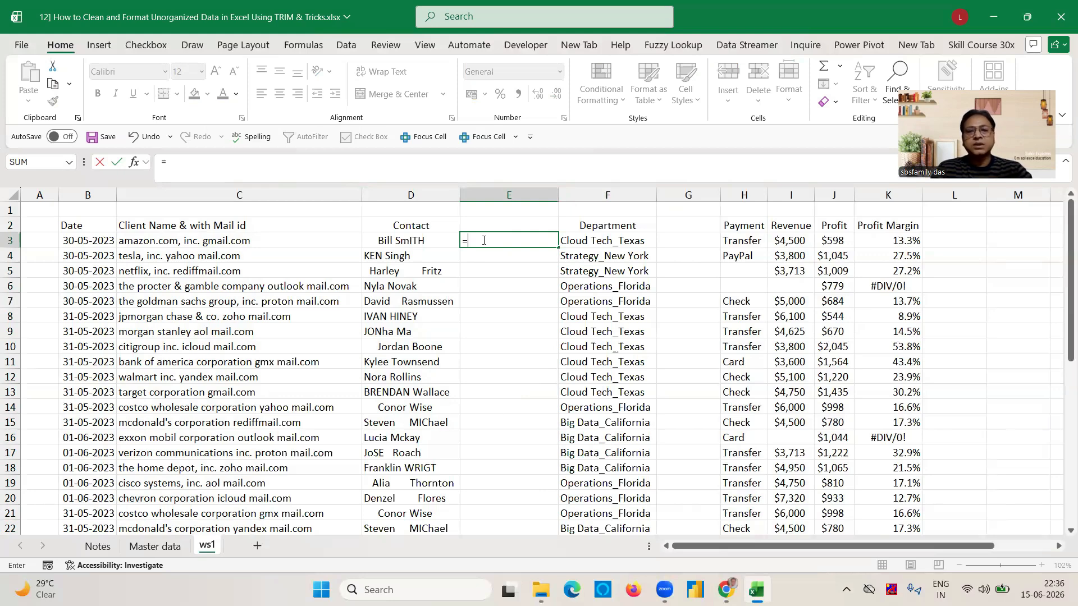
{"action": "type", "text": "tr"}
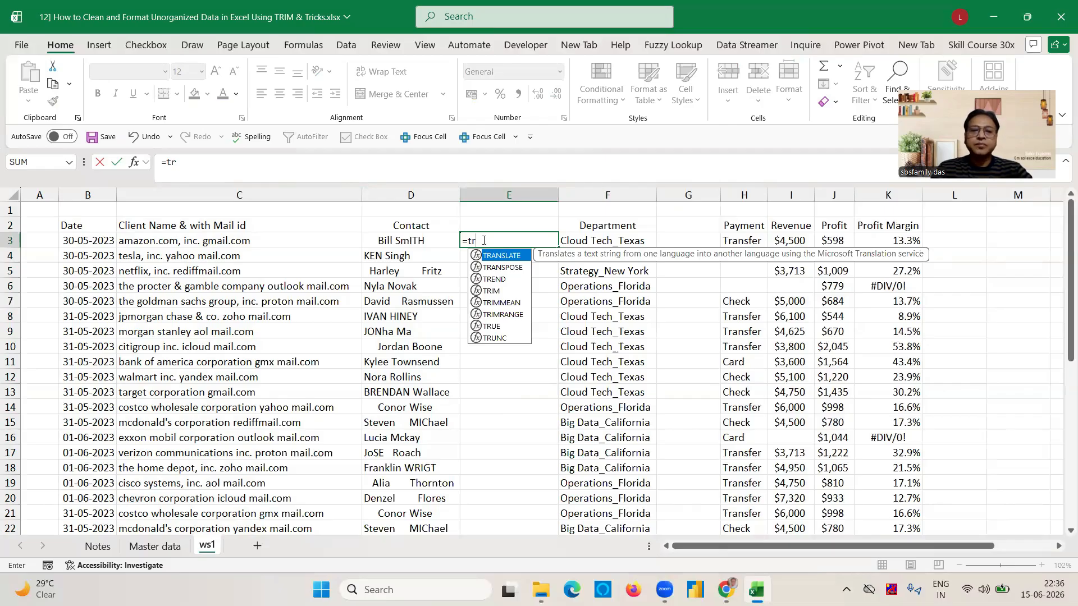
{"action": "key", "text": "Down"}
{"action": "key", "text": "Down"}
{"action": "key", "text": "Down"}
{"action": "key", "text": "Tab"}
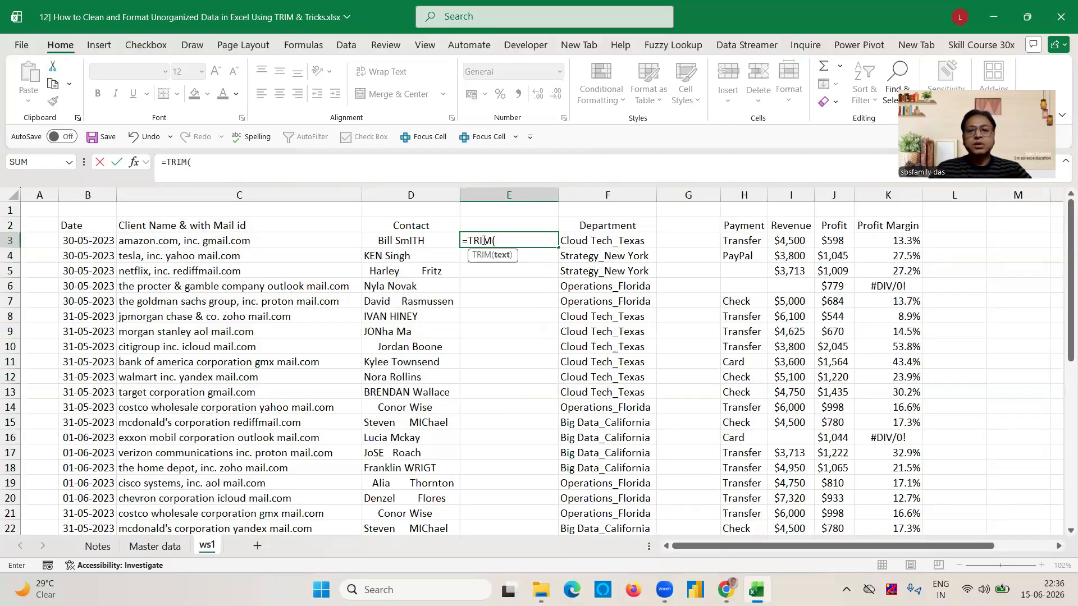
{"action": "left_click", "coordinate": [461, 259]}
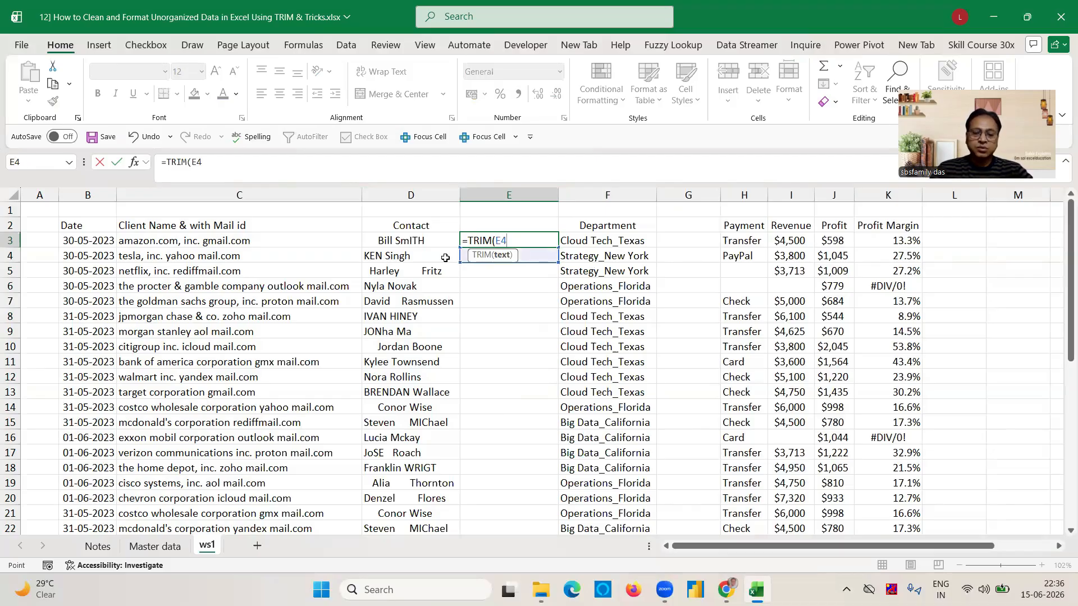
{"action": "key", "text": "BackSpace"}
{"action": "key", "text": "BackSpace"}
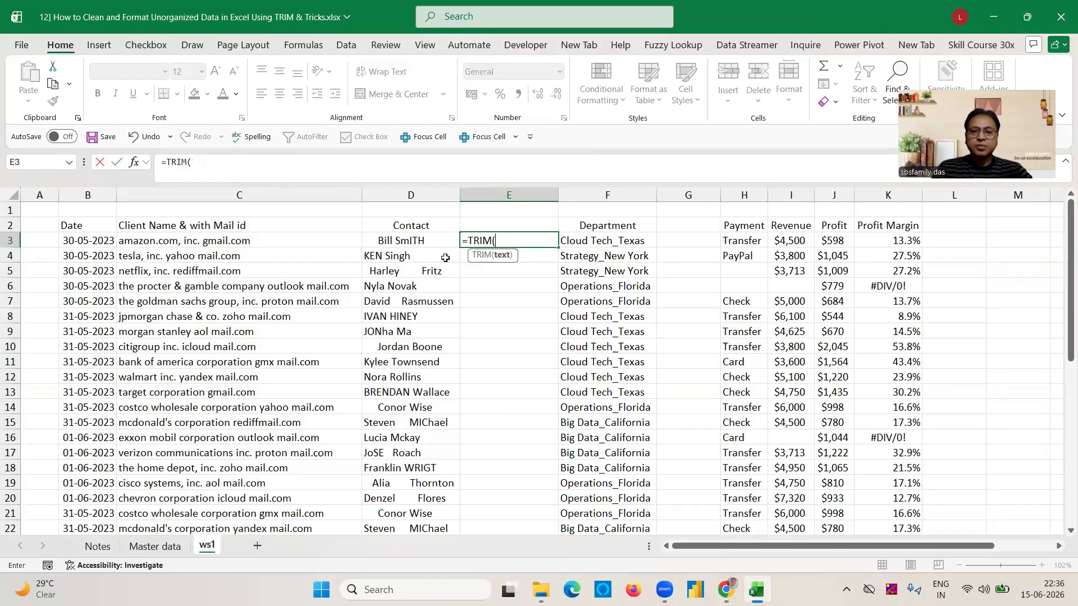
{"action": "type", "text": "prop"}
{"action": "key", "text": "Tab"}
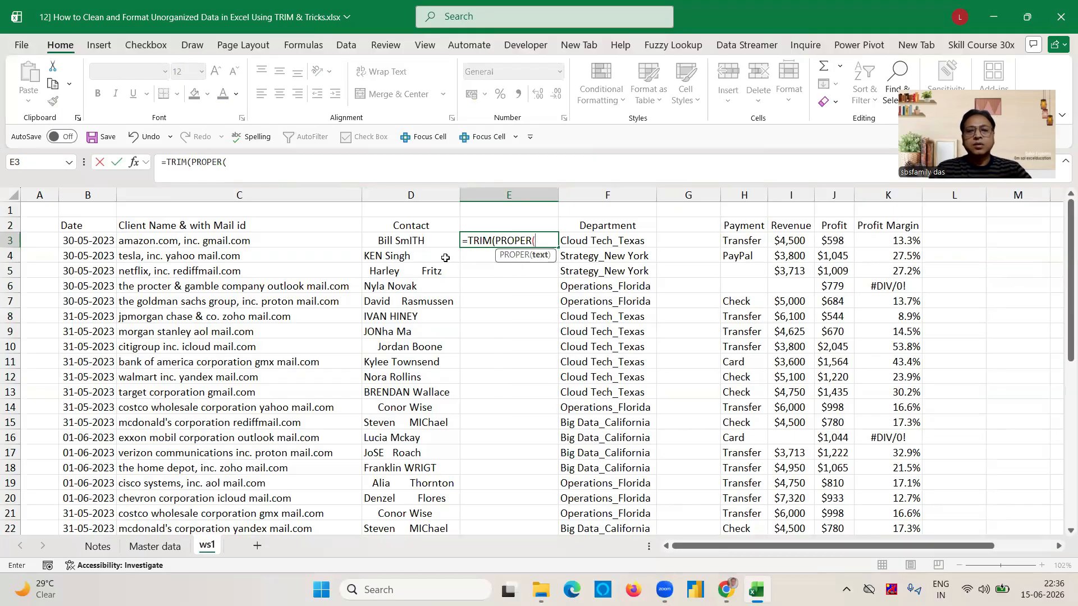
{"action": "left_click", "coordinate": [392, 237]}
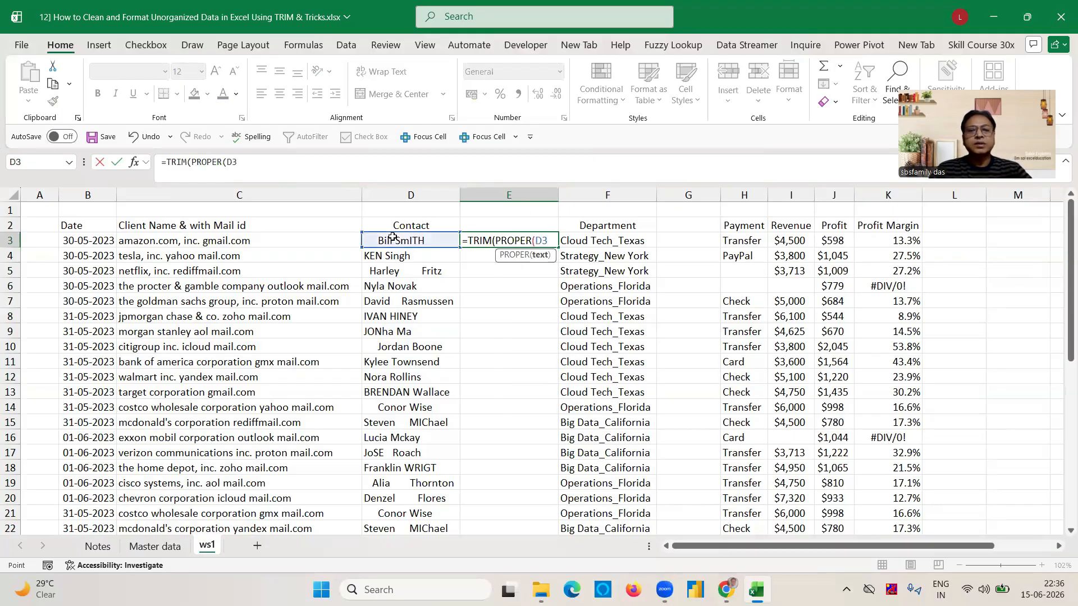
{"action": "type", "text": "))"}
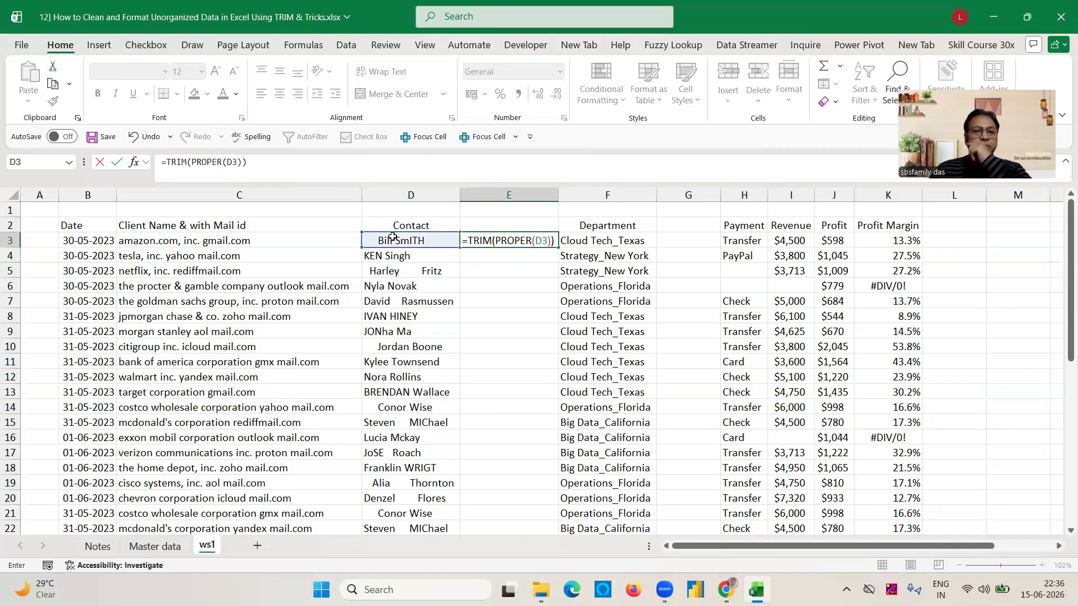
{"action": "key", "text": "Return"}
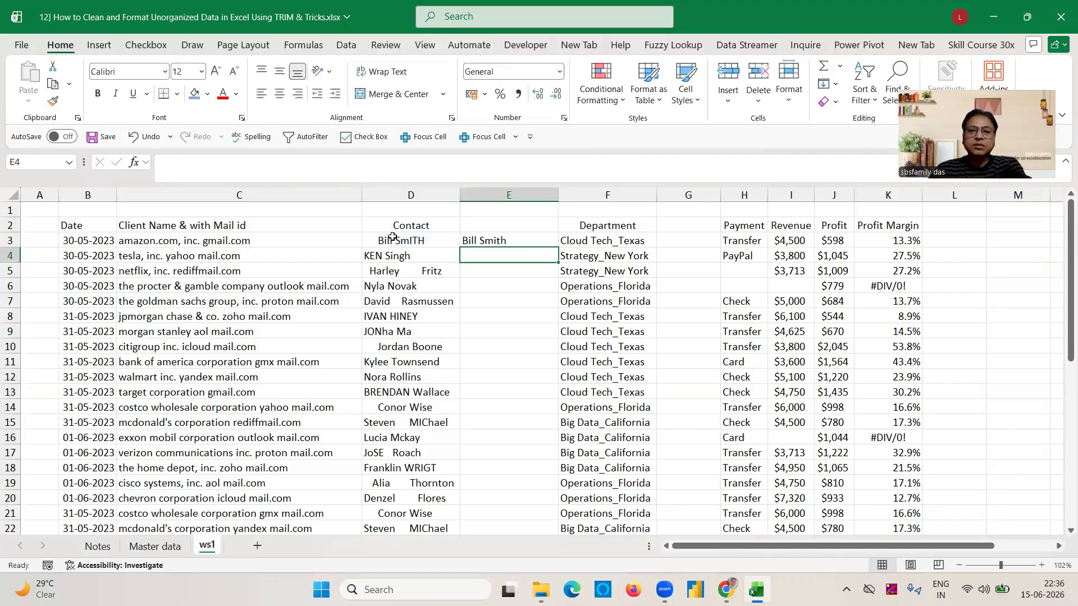
- Fill the TRIM and PROPER formula from E3 down all client rows and convert the results to plain values
{"action": "left_click", "coordinate": [509, 242]}
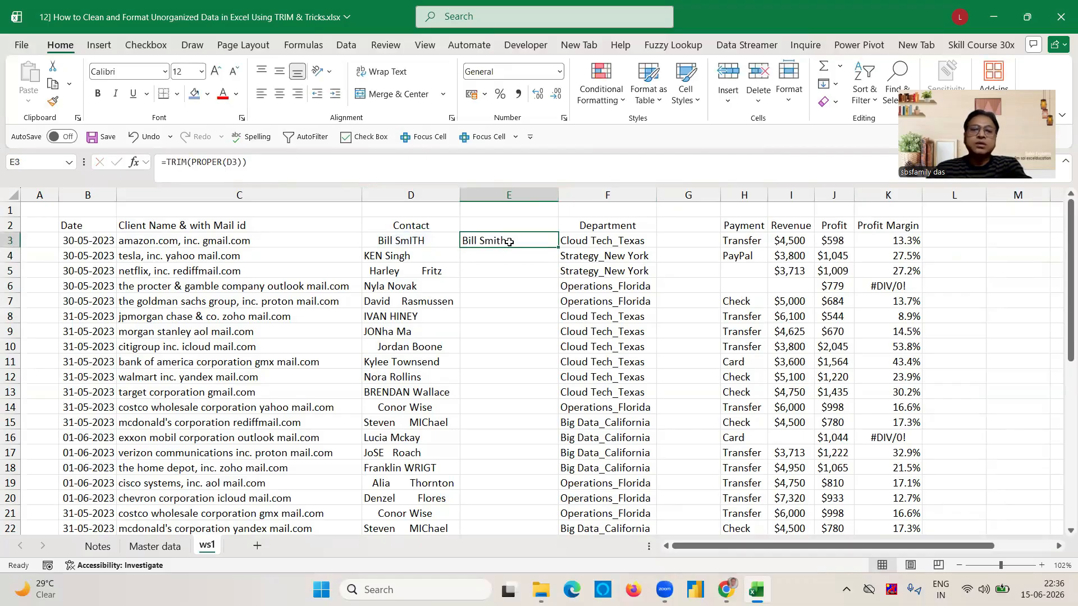
{"action": "double_click", "coordinate": [559, 246]}
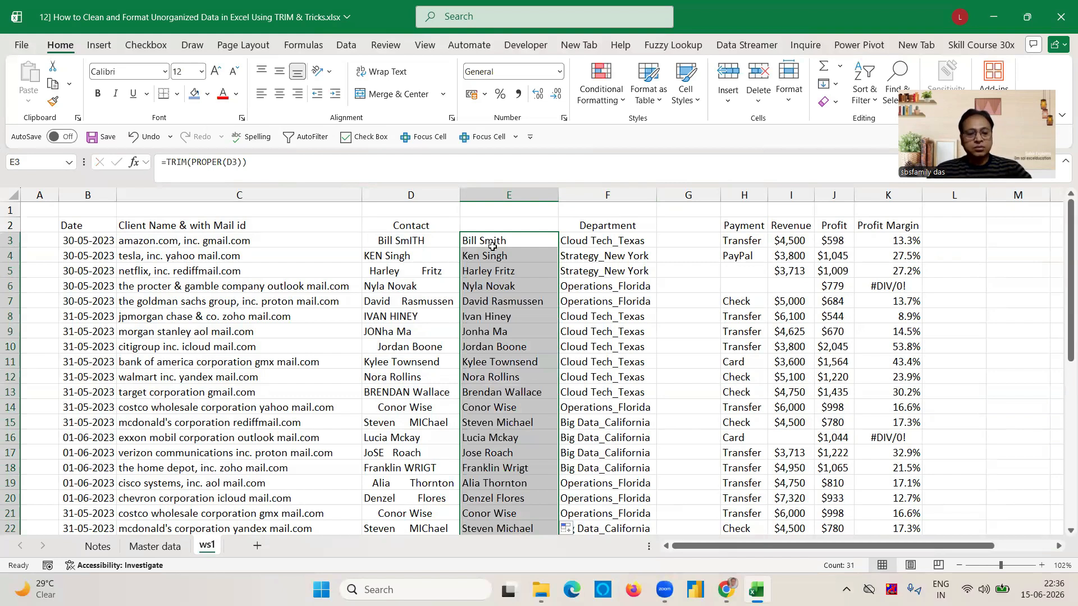
{"action": "key", "text": "ctrl+c"}
{"action": "key", "text": "alt"}
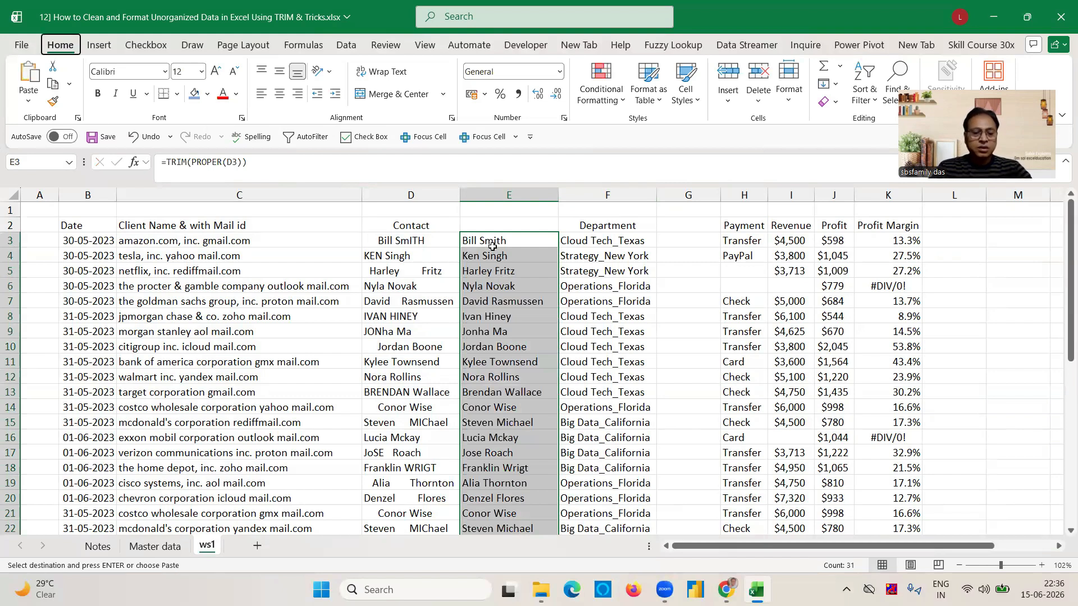
{"action": "key", "text": "h"}
{"action": "key", "text": "v"}
{"action": "key", "text": "v"}
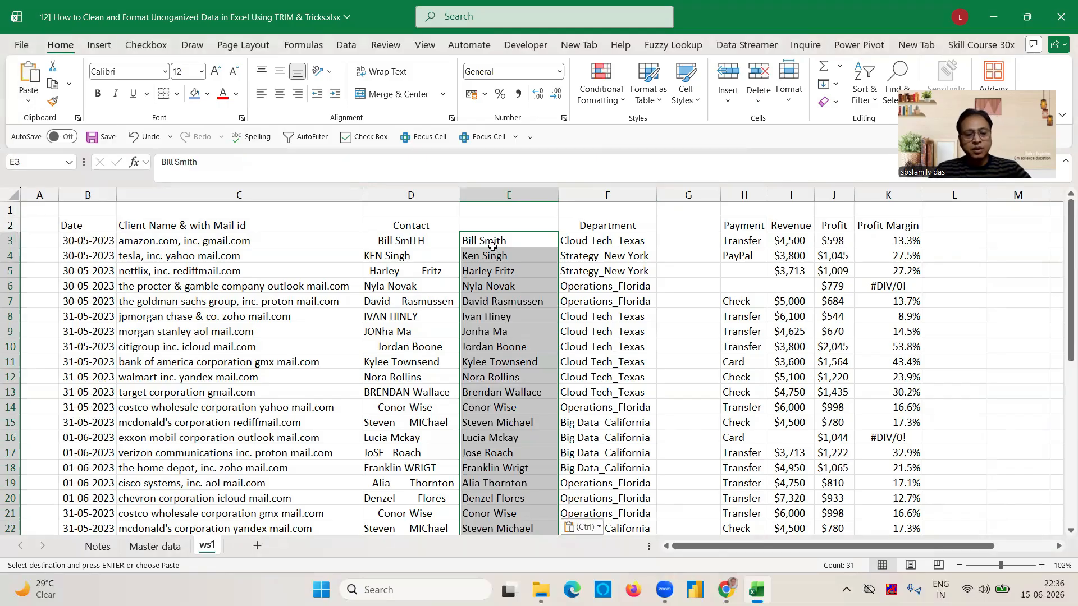
- Move the cleaned names over the original Contact entries starting at D3 and delete the emptied helper column E
{"action": "left_click_drag", "start_coordinate": [492, 246], "coordinate": [382, 240]}
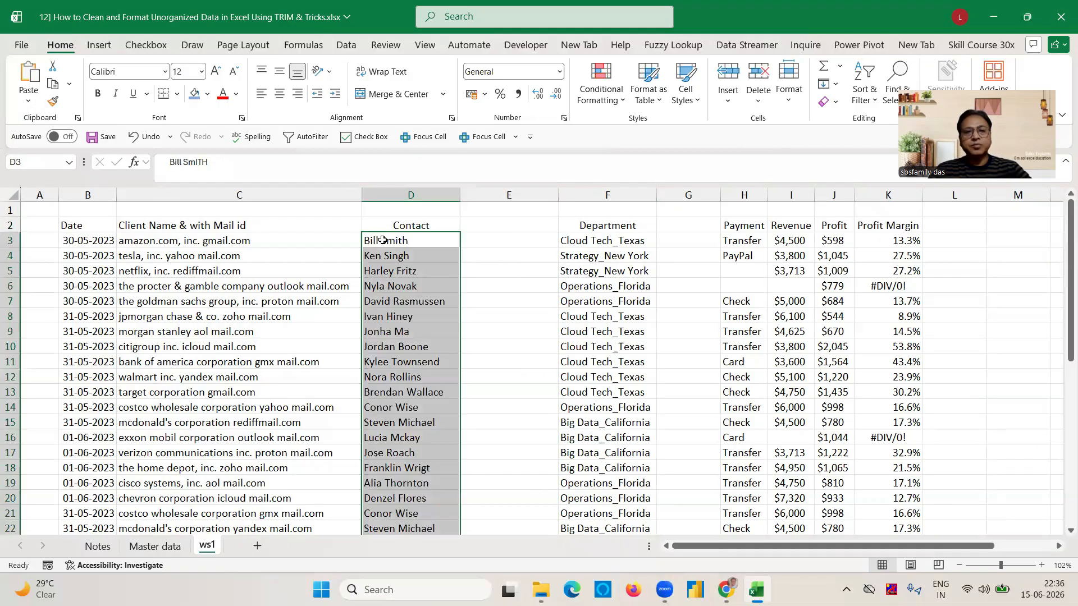
{"action": "left_click", "coordinate": [494, 187]}
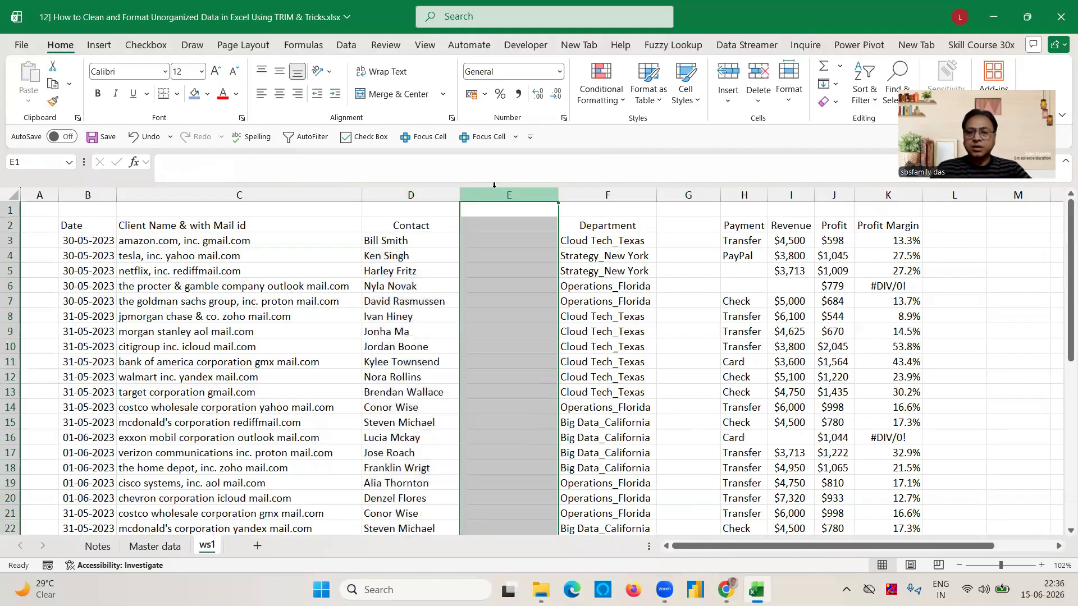
{"action": "key", "text": "ctrl+minus"}
- Look through the department and state entries in the Department column, ending at the first entry in E3
{"action": "left_click", "coordinate": [645, 236]}
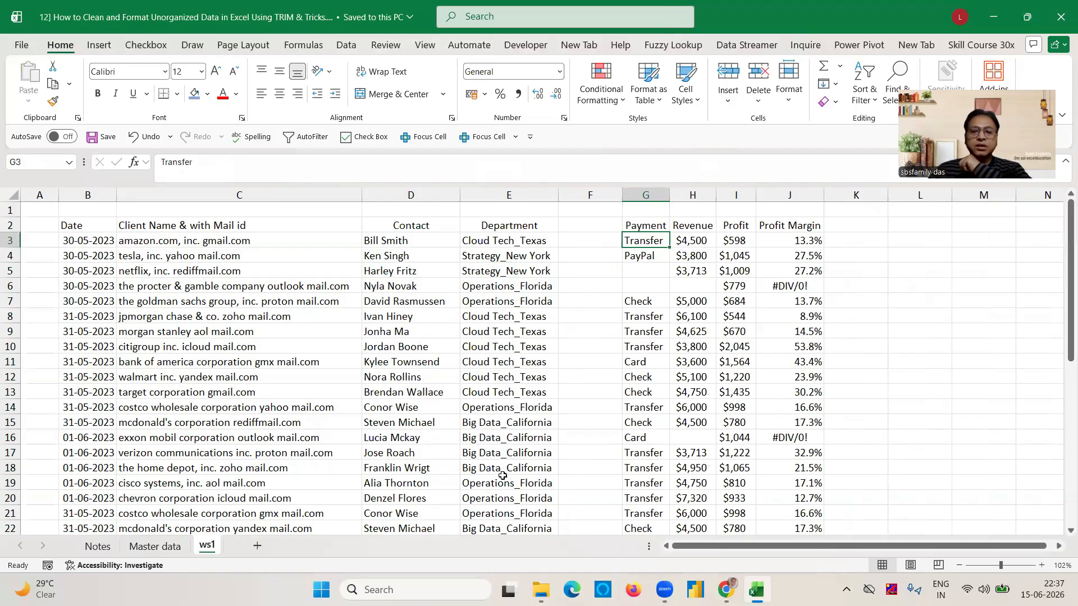
{"action": "left_click", "coordinate": [479, 494]}
{"action": "key", "text": "Down"}
{"action": "key", "text": "Down"}
{"action": "key", "text": "Down"}
{"action": "key", "text": "Down"}
{"action": "key", "text": "Down"}
{"action": "key", "text": "Down"}
{"action": "key", "text": "Down"}
{"action": "key", "text": "Down"}
{"action": "key", "text": "Down"}
{"action": "key", "text": "Down"}
{"action": "key", "text": "Down"}
{"action": "key", "text": "Down"}
{"action": "key", "text": "Down"}
{"action": "key", "text": "Down"}
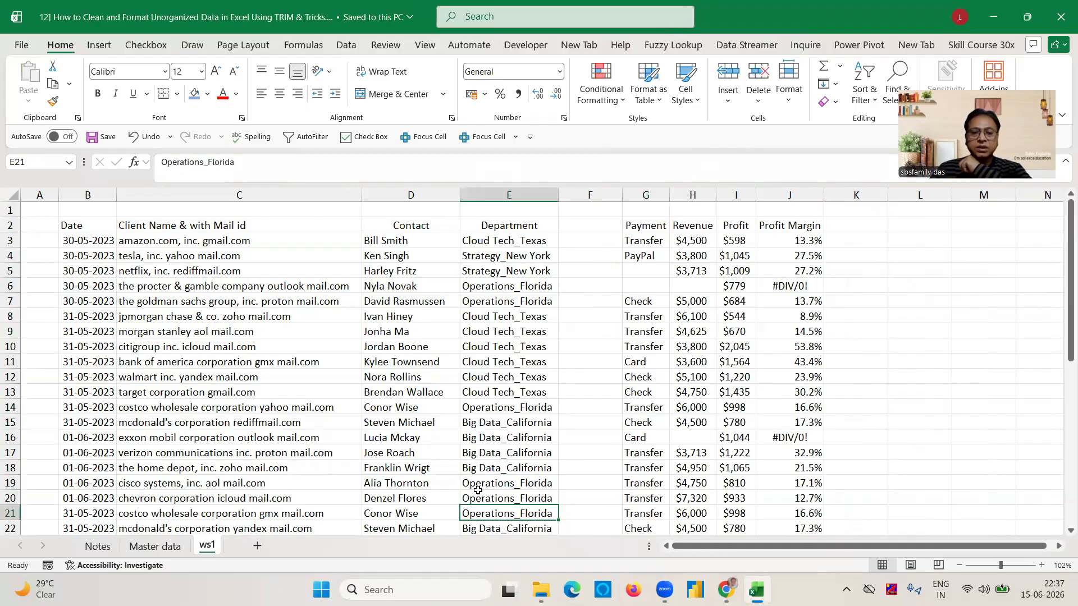
{"action": "scroll", "coordinate": [478, 490], "scroll_direction": "up", "scroll_amount": 5}
{"action": "left_click", "coordinate": [494, 243]}
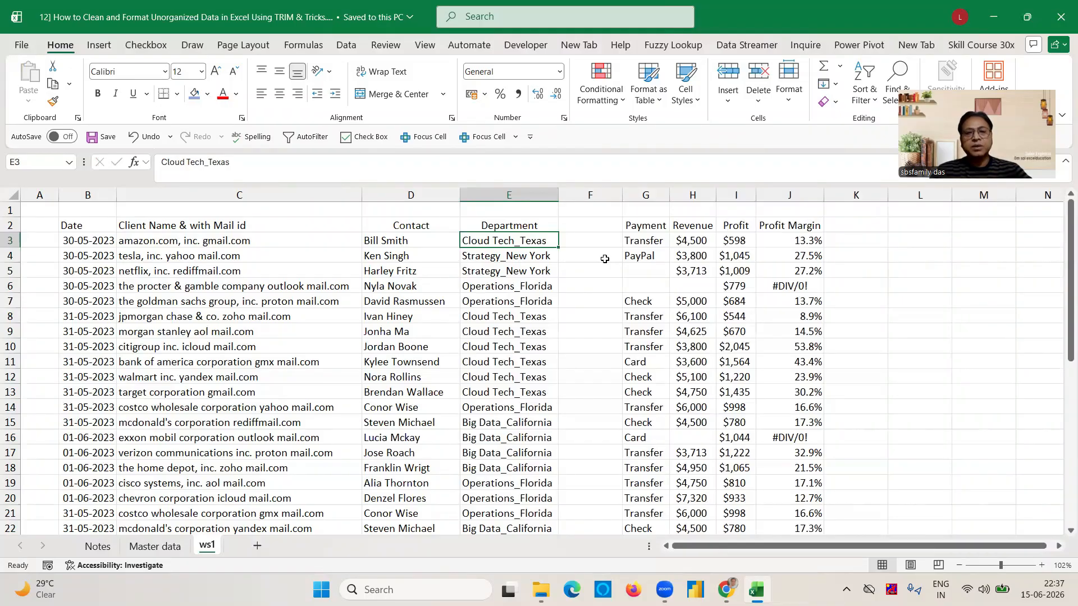
- Split the Department entries from E3 down into department and location columns using Text to Columns with an underscore delimiter
{"action": "key", "text": "ctrl+shift+Down"}
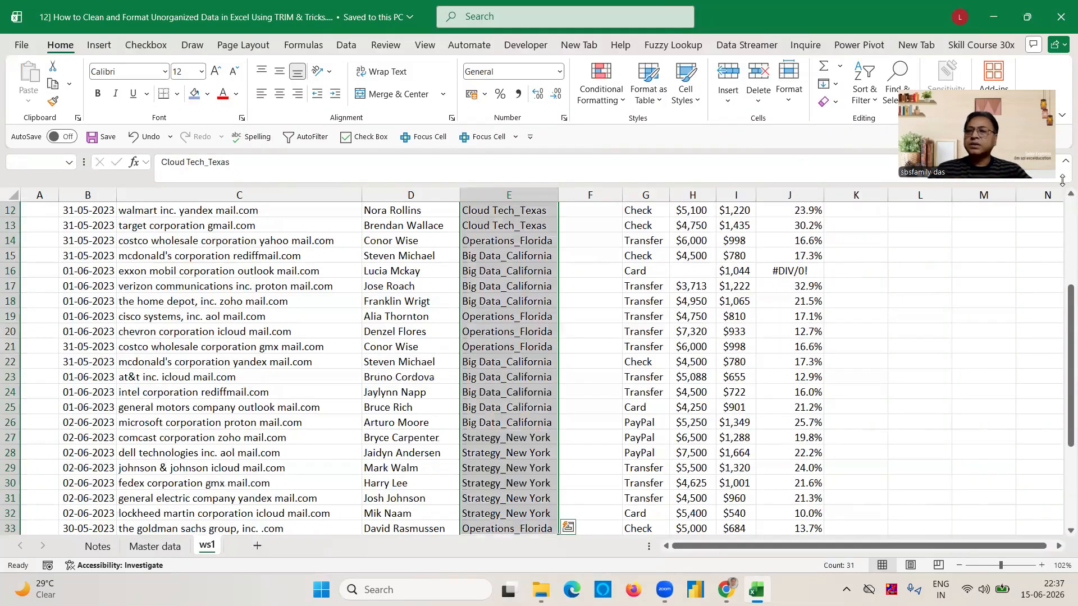
{"action": "scroll", "coordinate": [1063, 206], "scroll_direction": "up", "scroll_amount": 4}
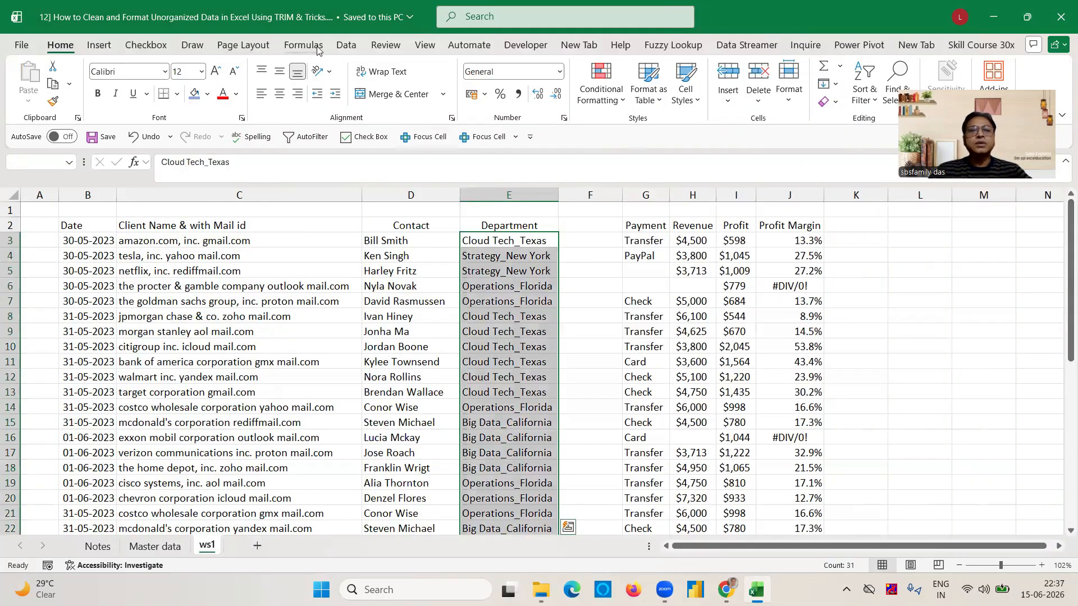
{"action": "left_click", "coordinate": [346, 47]}
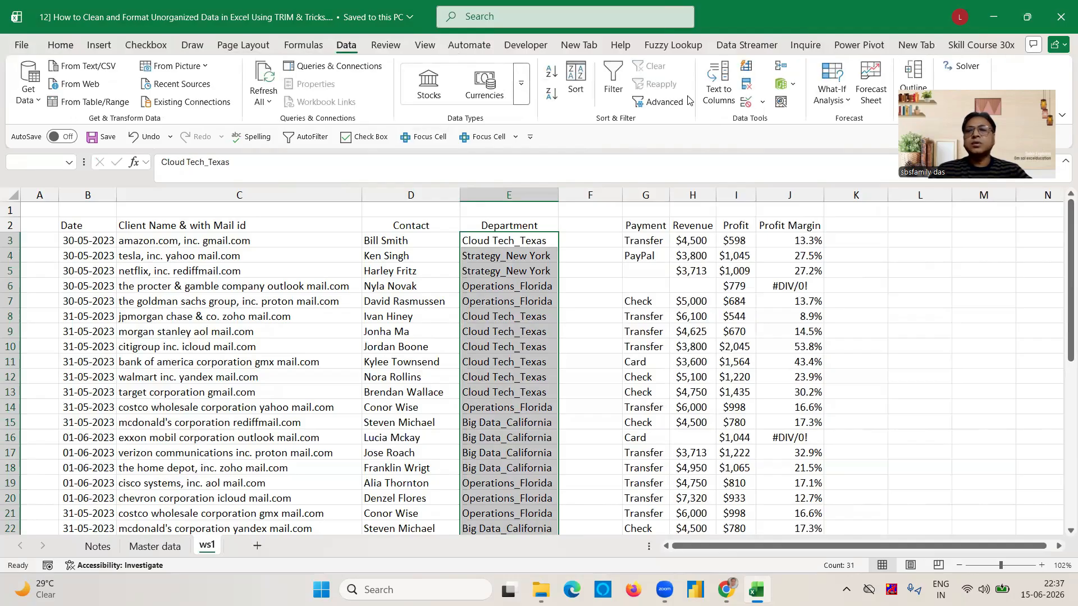
{"action": "left_click", "coordinate": [721, 94]}
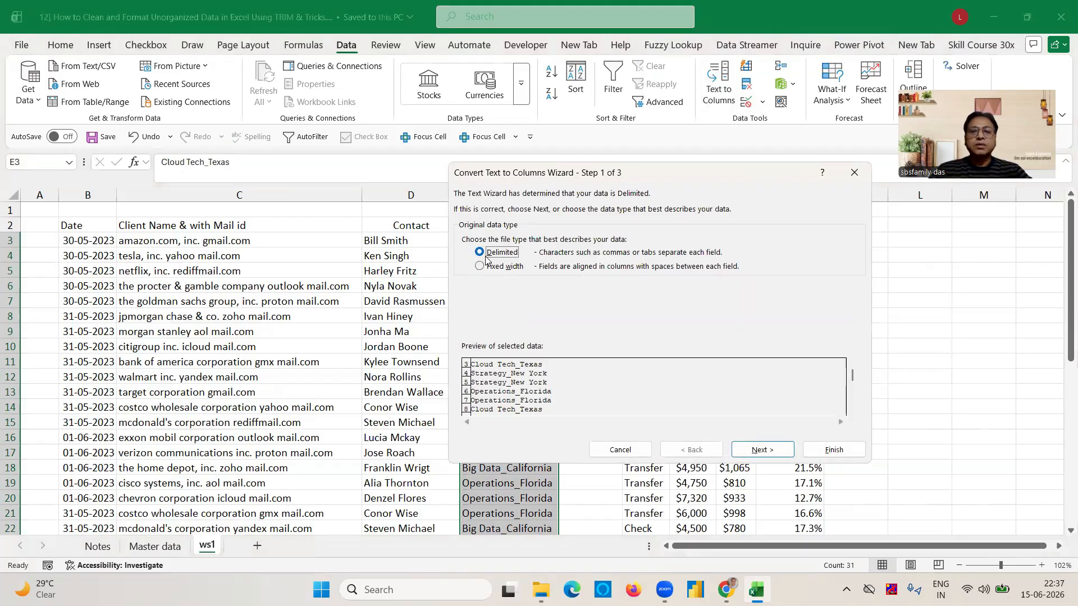
{"action": "left_click", "coordinate": [764, 449]}
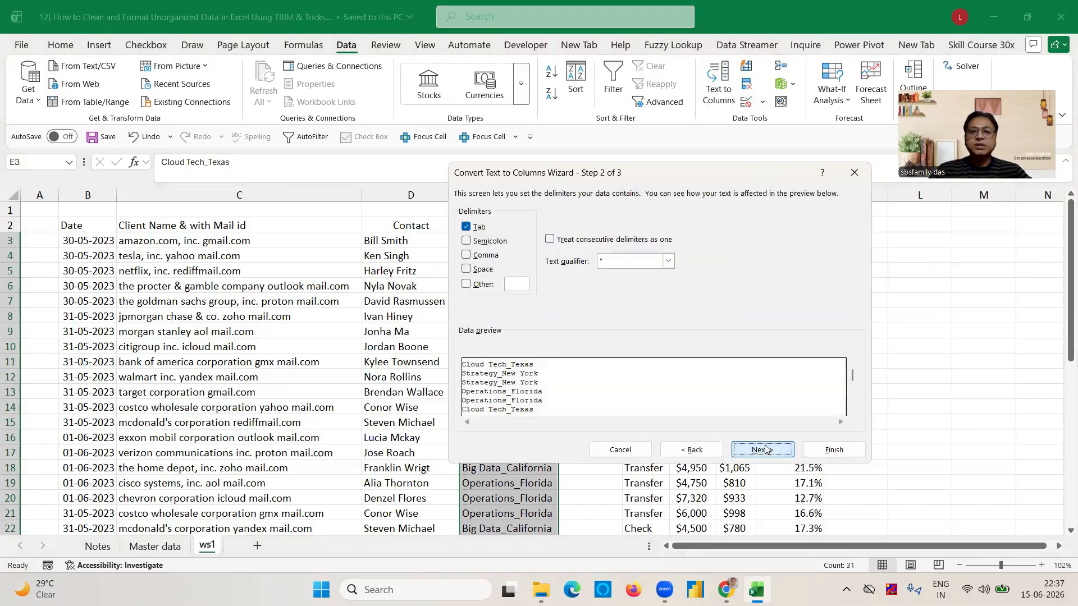
{"action": "left_click", "coordinate": [468, 285]}
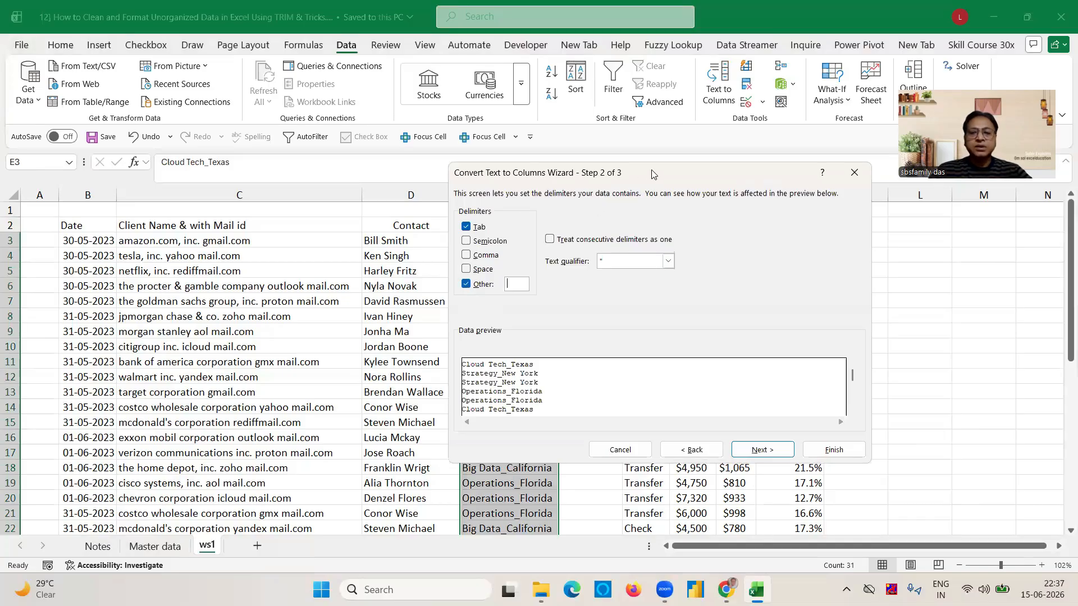
{"action": "left_click_drag", "start_coordinate": [652, 175], "coordinate": [459, 116]}
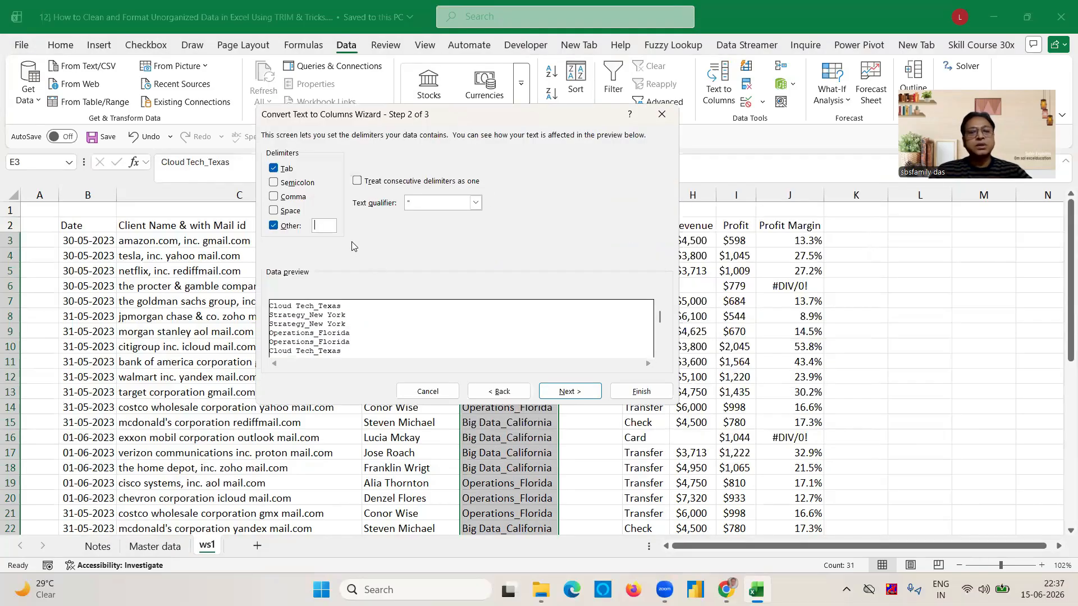
{"action": "type", "text": "_"}
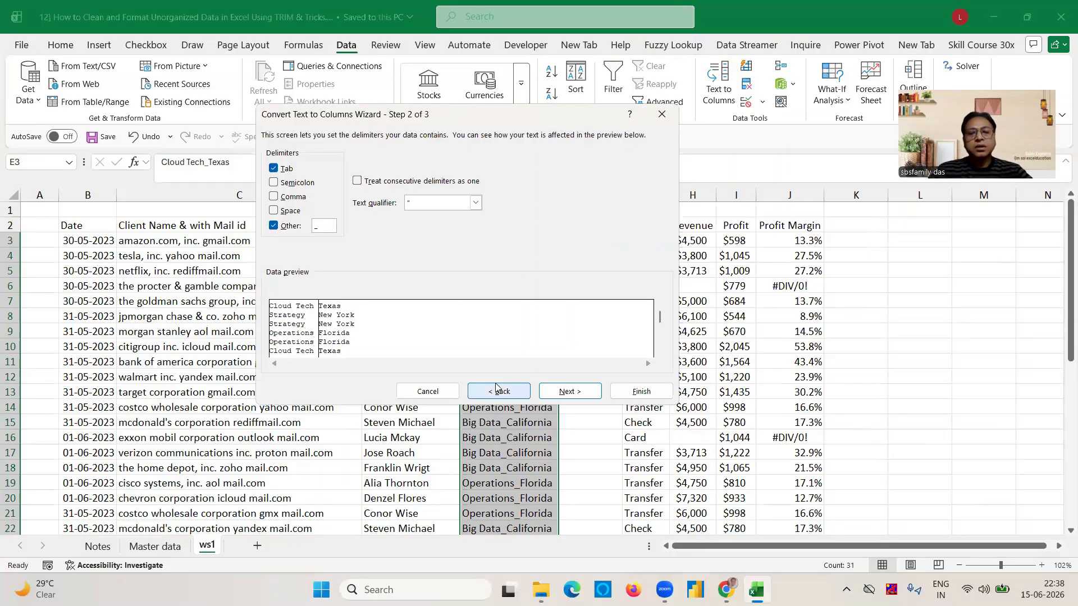
{"action": "left_click", "coordinate": [566, 392]}
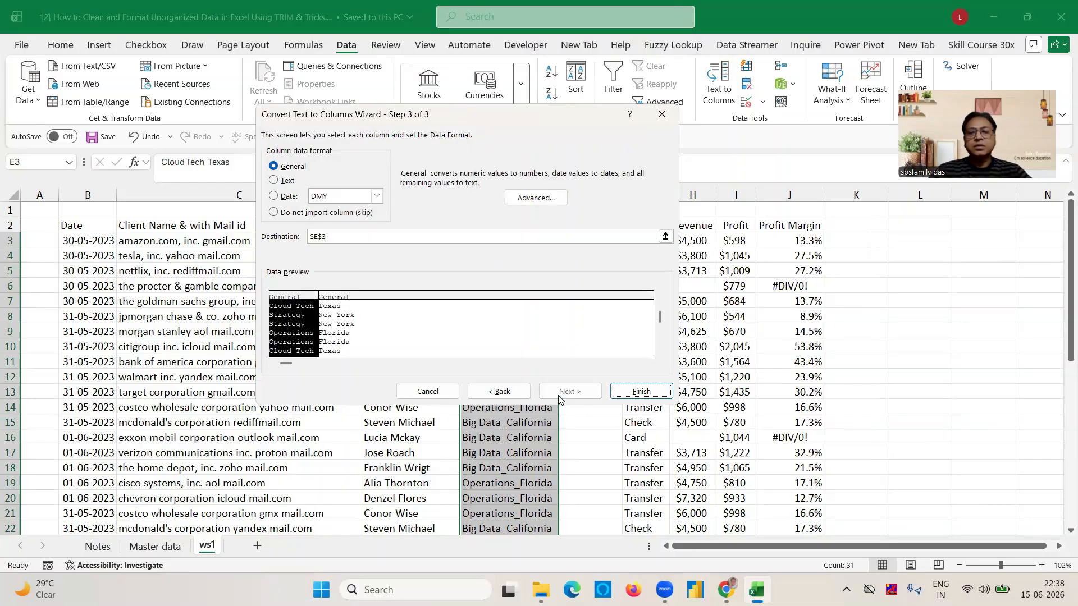
{"action": "left_click", "coordinate": [633, 395]}
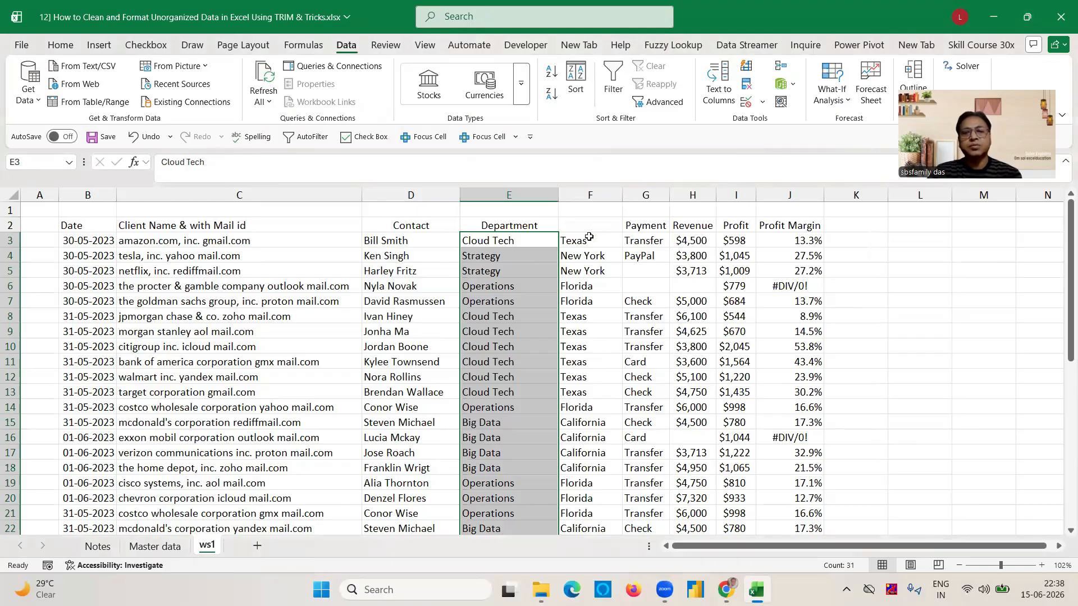
- Enter the header City in F2 above the split-off location column
{"action": "left_click", "coordinate": [567, 231]}
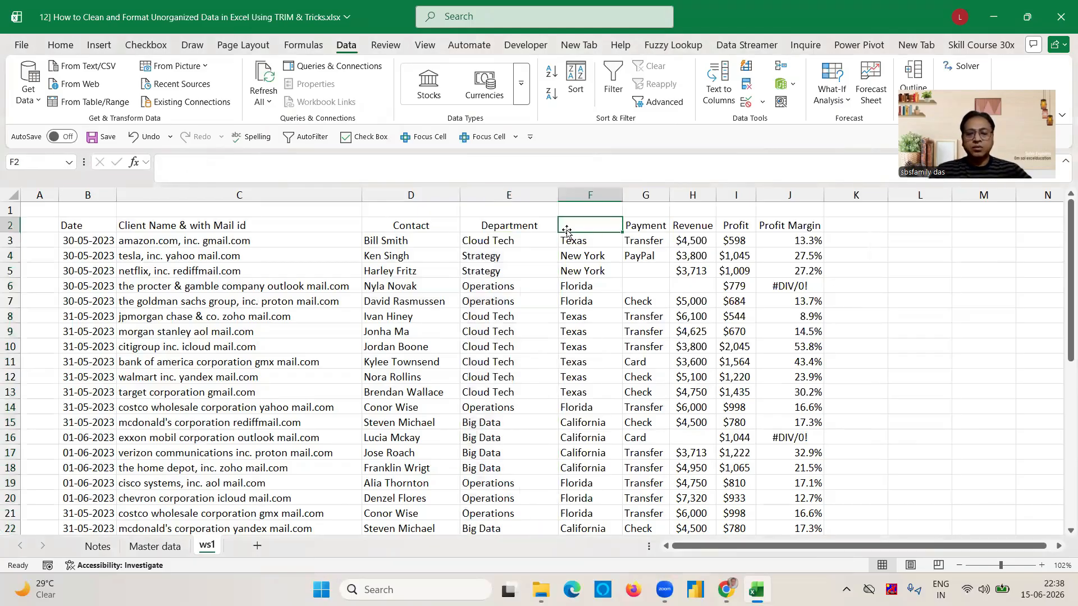
{"action": "type", "text": "City"}
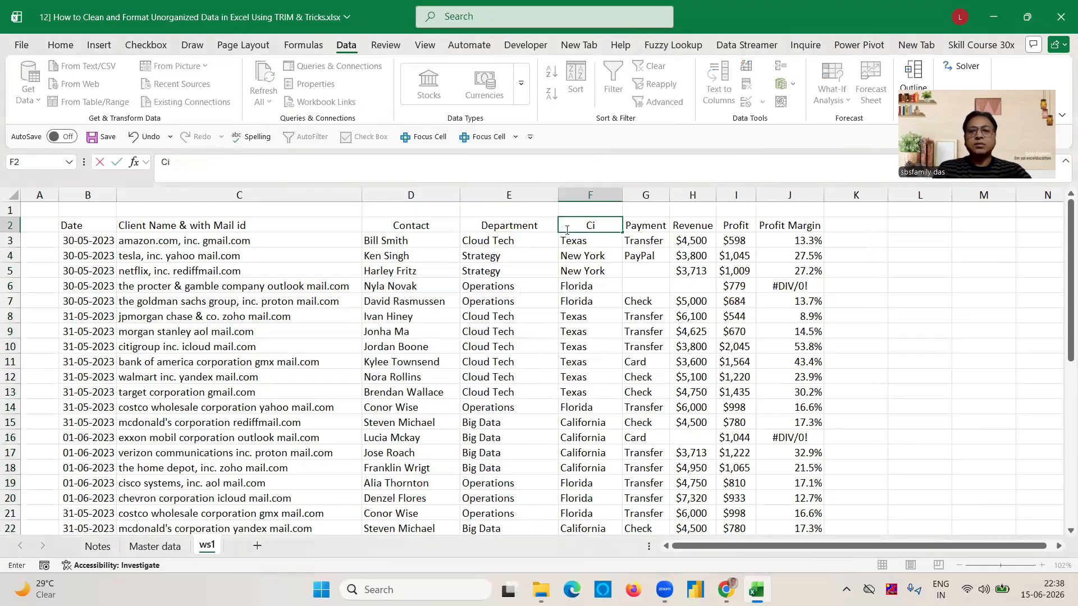
{"action": "key", "text": "Return"}
{"action": "left_click", "coordinate": [488, 244]}
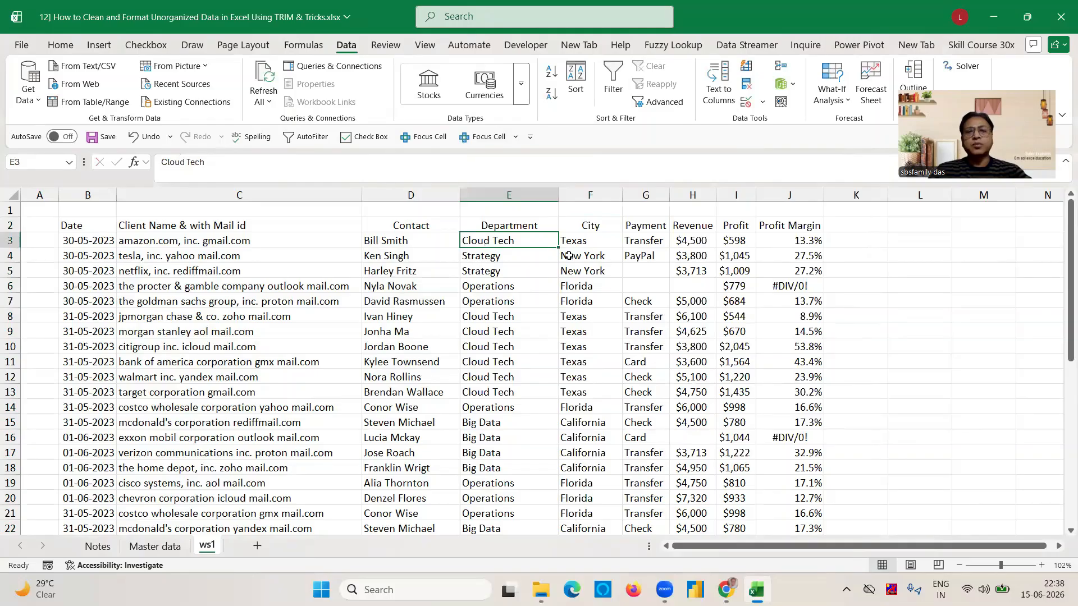
{"action": "left_click", "coordinate": [575, 243]}
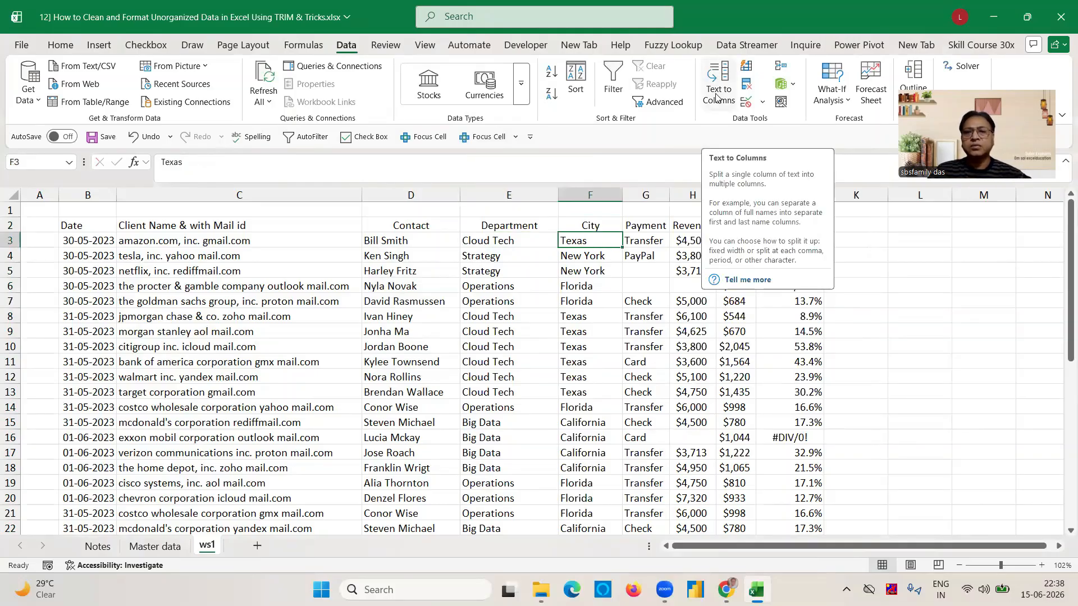
{"action": "left_click", "coordinate": [488, 247]}
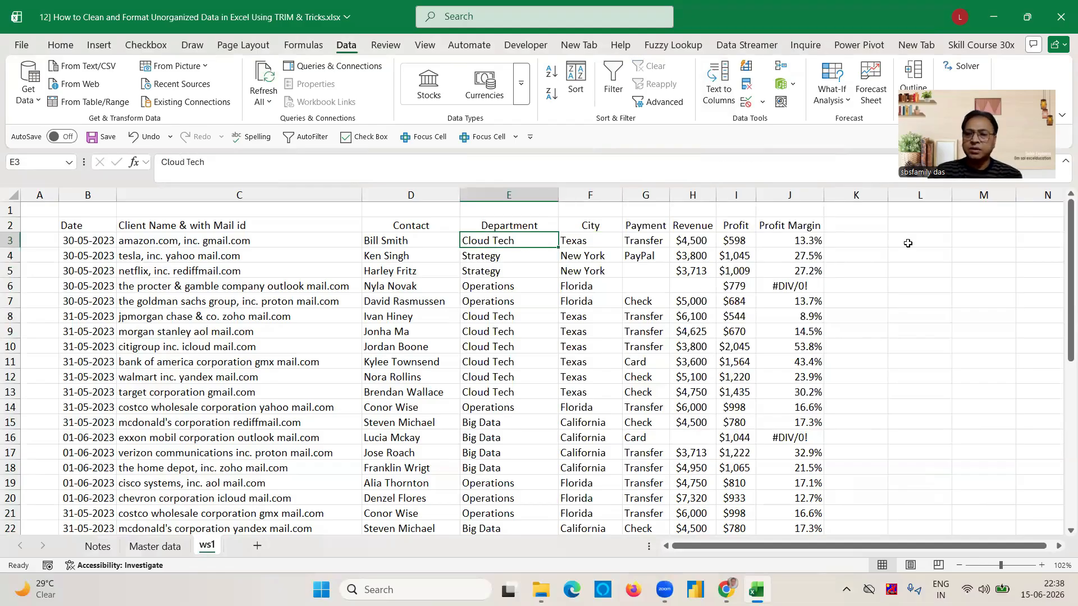
{"action": "left_click", "coordinate": [867, 239]}
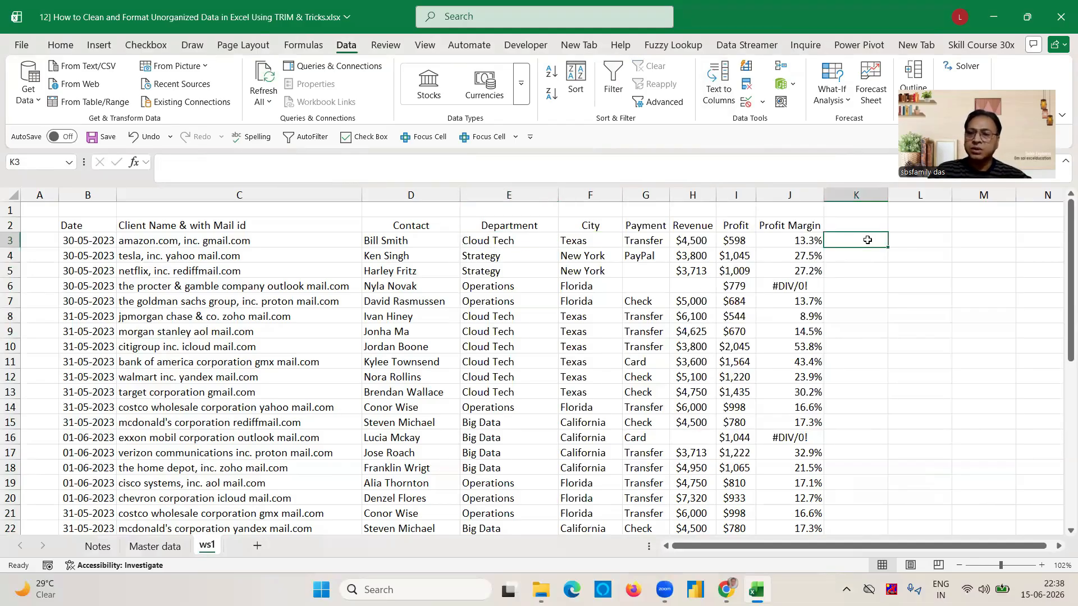
- Look through the Payment column entries from G3 downward and back up, checking for missing values
{"action": "left_click", "coordinate": [635, 247]}
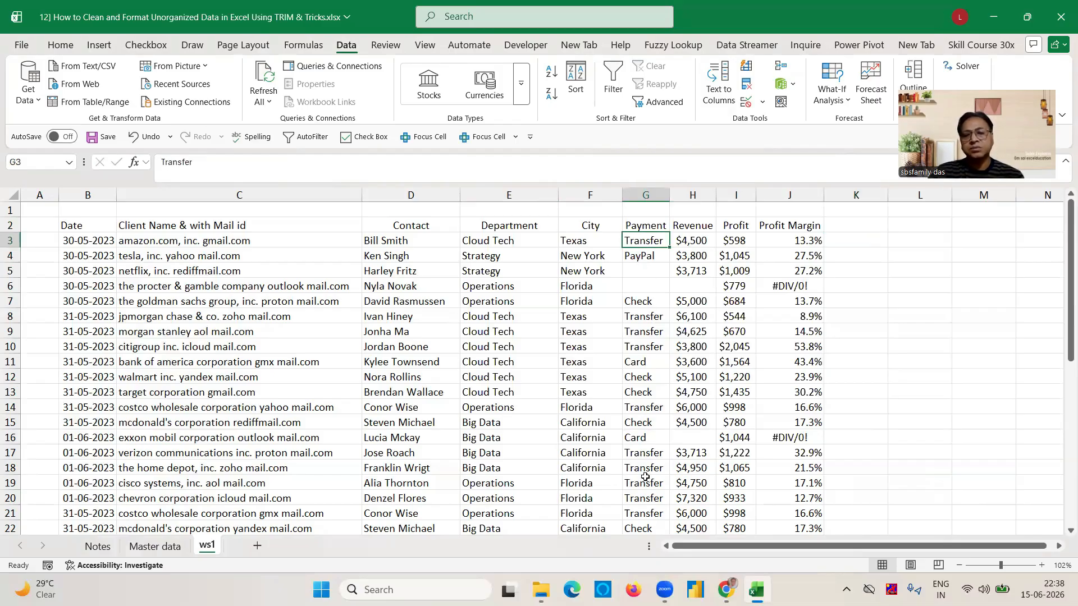
{"action": "key", "text": "Down"}
{"action": "key", "text": "Down"}
{"action": "key", "text": "Down"}
{"action": "key", "text": "Down"}
{"action": "key", "text": "Down"}
{"action": "key", "text": "Down"}
{"action": "key", "text": "Down"}
{"action": "key", "text": "Down"}
{"action": "key", "text": "Down"}
{"action": "key", "text": "Down"}
{"action": "key", "text": "Down"}
{"action": "key", "text": "Down"}
{"action": "key", "text": "Down"}
{"action": "key", "text": "Down"}
{"action": "key", "text": "Down"}
{"action": "key", "text": "Down"}
{"action": "key", "text": "Down"}
{"action": "key", "text": "Down"}
{"action": "key", "text": "Down"}
{"action": "key", "text": "Down"}
{"action": "key", "text": "Down"}
{"action": "key", "text": "Down"}
{"action": "key", "text": "Down"}
{"action": "key", "text": "Up"}
{"action": "key", "text": "Up"}
{"action": "key", "text": "Up"}
{"action": "key", "text": "Up"}
{"action": "key", "text": "Up"}
{"action": "key", "text": "Up"}
{"action": "key", "text": "Up"}
{"action": "key", "text": "Up"}
{"action": "key", "text": "Up"}
{"action": "key", "text": "Up"}
{"action": "key", "text": "Up"}
{"action": "key", "text": "Up"}
{"action": "key", "text": "Up"}
{"action": "key", "text": "Up"}
{"action": "key", "text": "Up"}
{"action": "key", "text": "Up"}
{"action": "key", "text": "Up"}
{"action": "key", "text": "Up"}
{"action": "key", "text": "Up"}
{"action": "key", "text": "Up"}
{"action": "key", "text": "Up"}
{"action": "key", "text": "Up"}
{"action": "key", "text": "Up"}
{"action": "key", "text": "Up"}
{"action": "key", "text": "Up"}
{"action": "key", "text": "Up"}
{"action": "key", "text": "Up"}
{"action": "key", "text": "Up"}
{"action": "key", "text": "Up"}
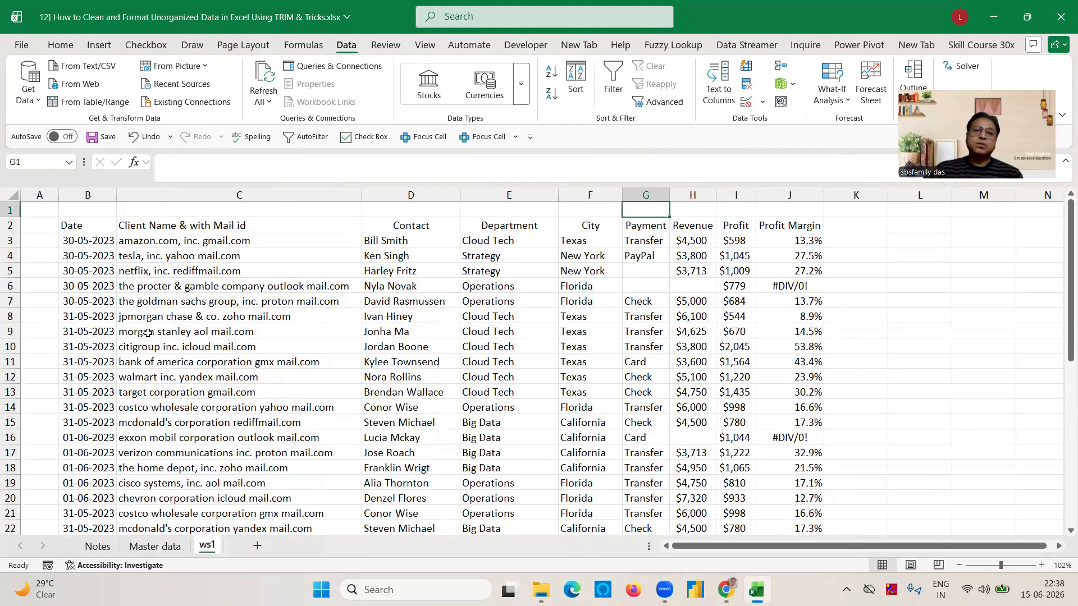
{"action": "left_click", "coordinate": [206, 407]}
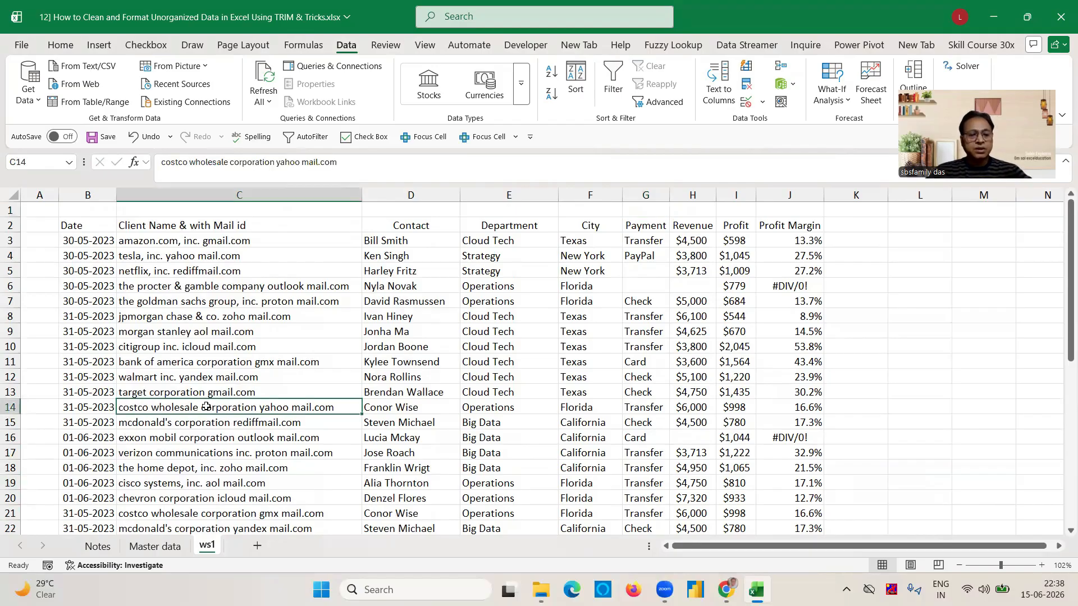
{"action": "key", "text": "ctrl+a"}
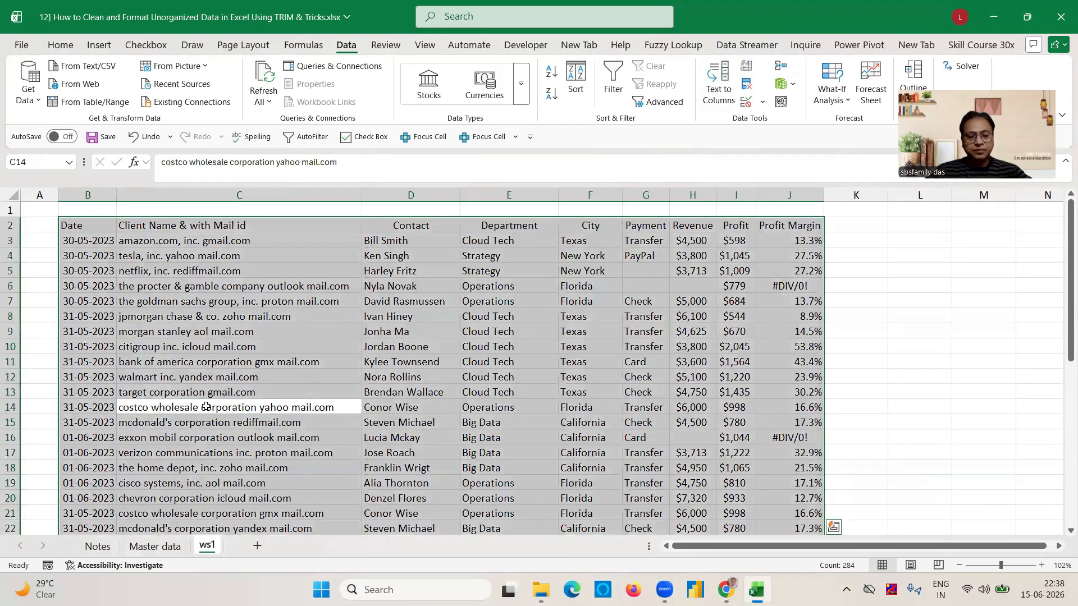
{"action": "key", "text": "ctrl+g"}
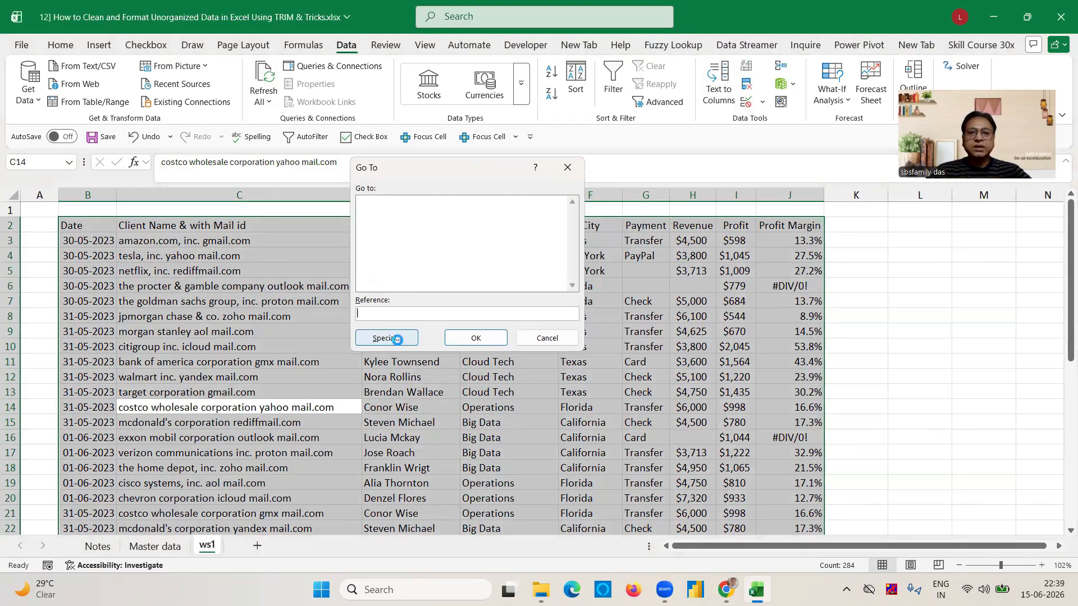
{"action": "key", "text": "Escape"}
{"action": "left_click", "coordinate": [507, 316]}
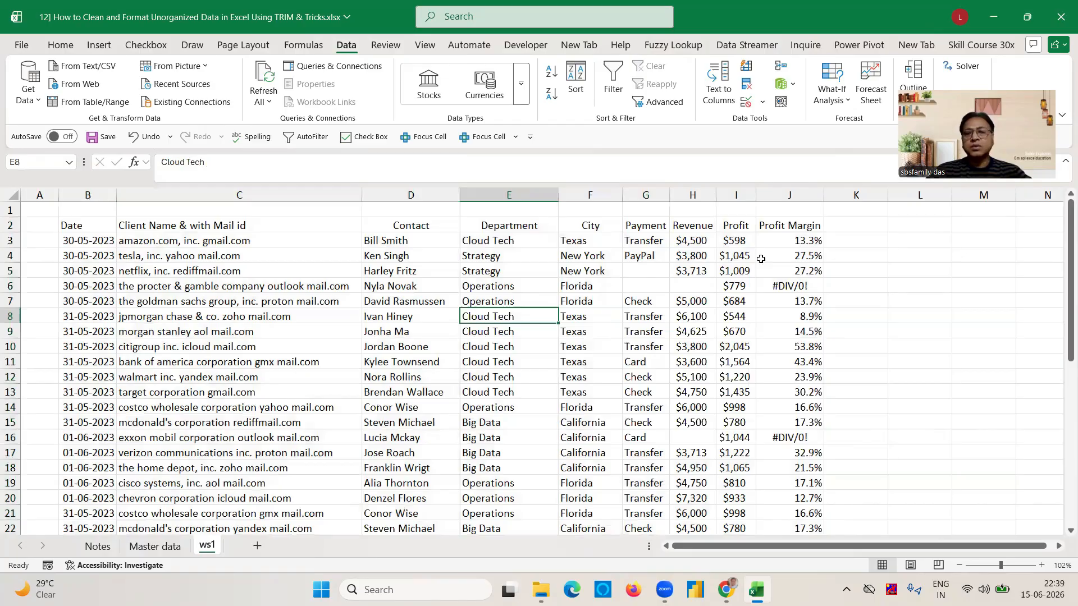
{"action": "left_click", "coordinate": [446, 383]}
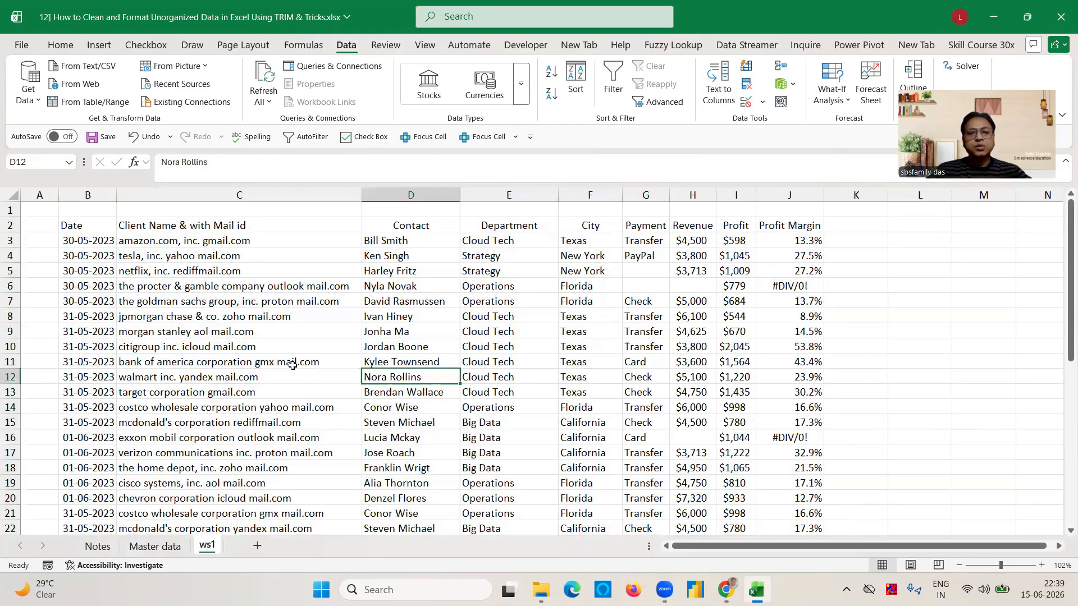
- Select all blank cells within the client data table using Go To Special with the Blanks option
{"action": "left_click", "coordinate": [478, 366]}
{"action": "key", "text": "ctrl+a"}
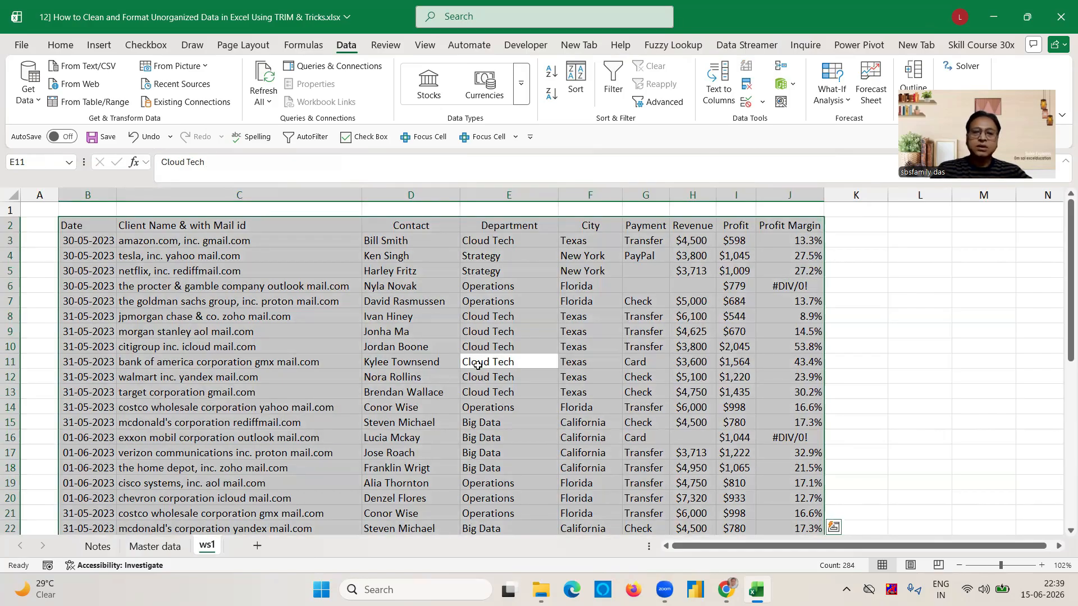
{"action": "key", "text": "ctrl+g"}
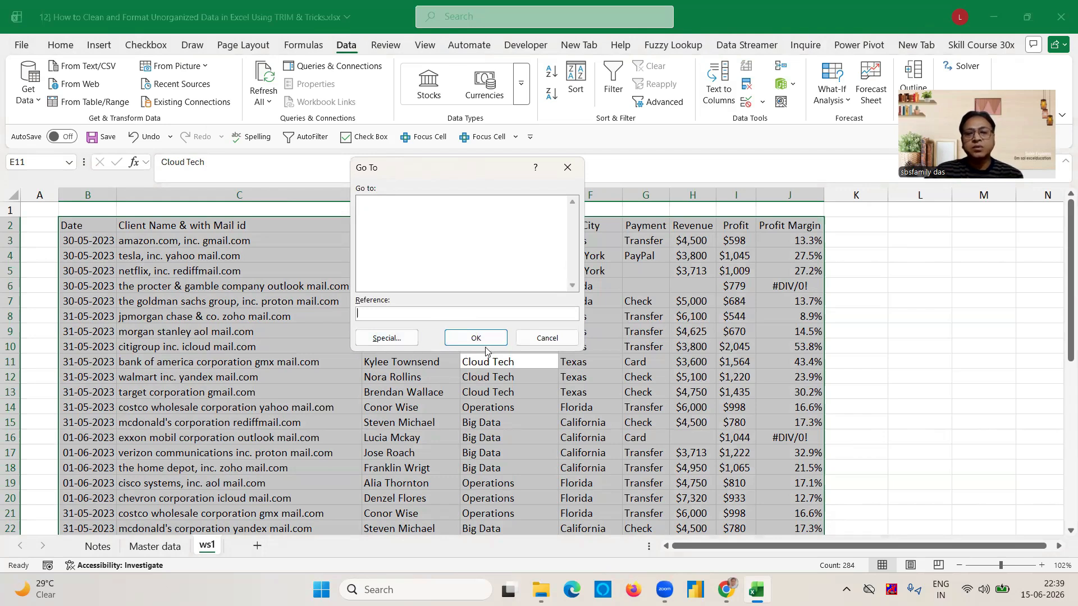
{"action": "left_click", "coordinate": [397, 338]}
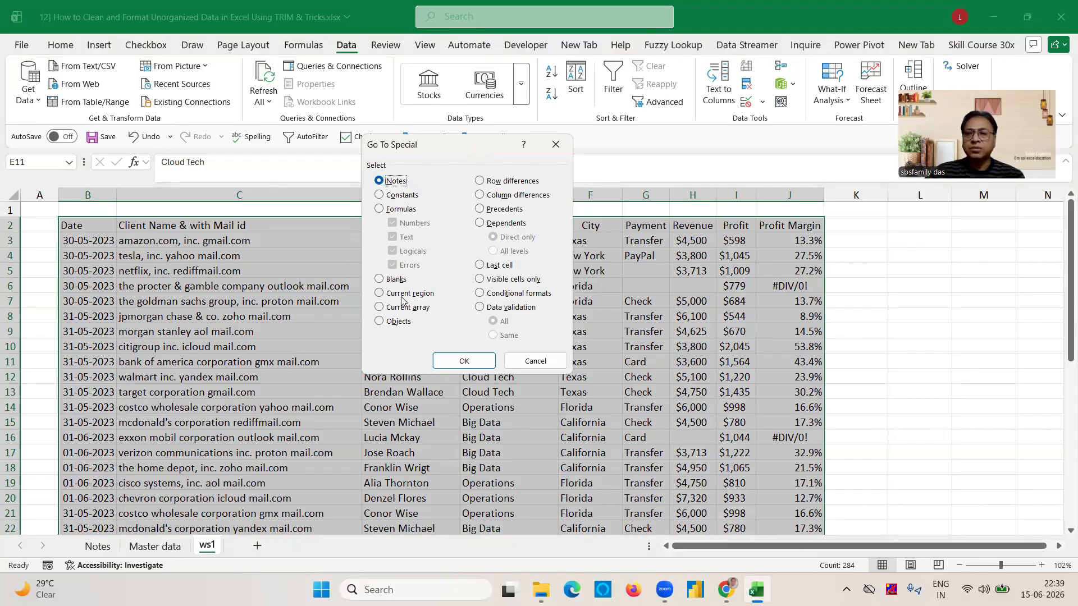
{"action": "left_click", "coordinate": [380, 280]}
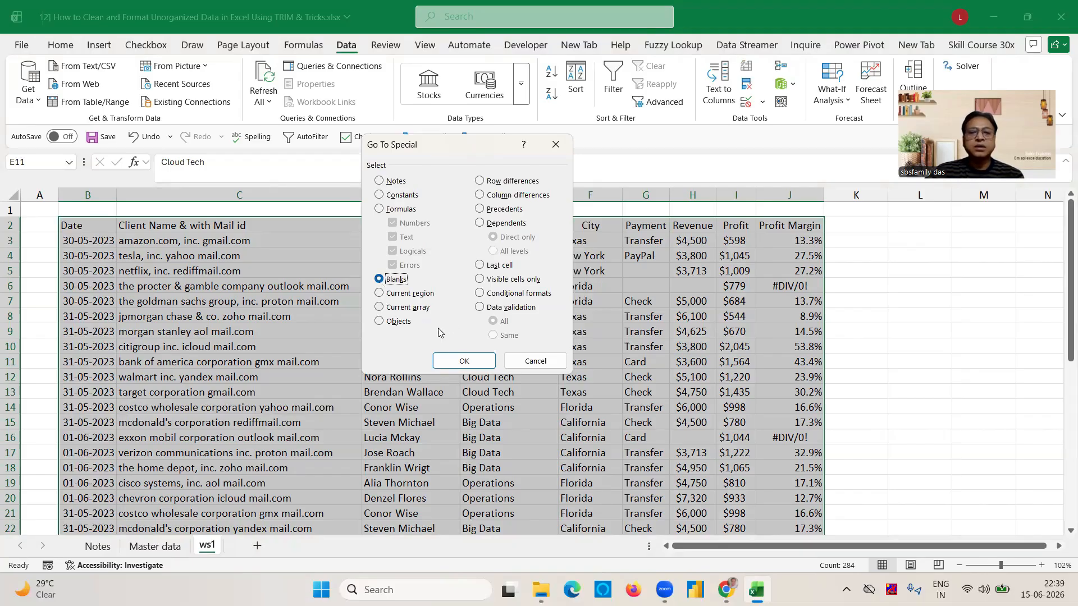
{"action": "left_click", "coordinate": [464, 362]}
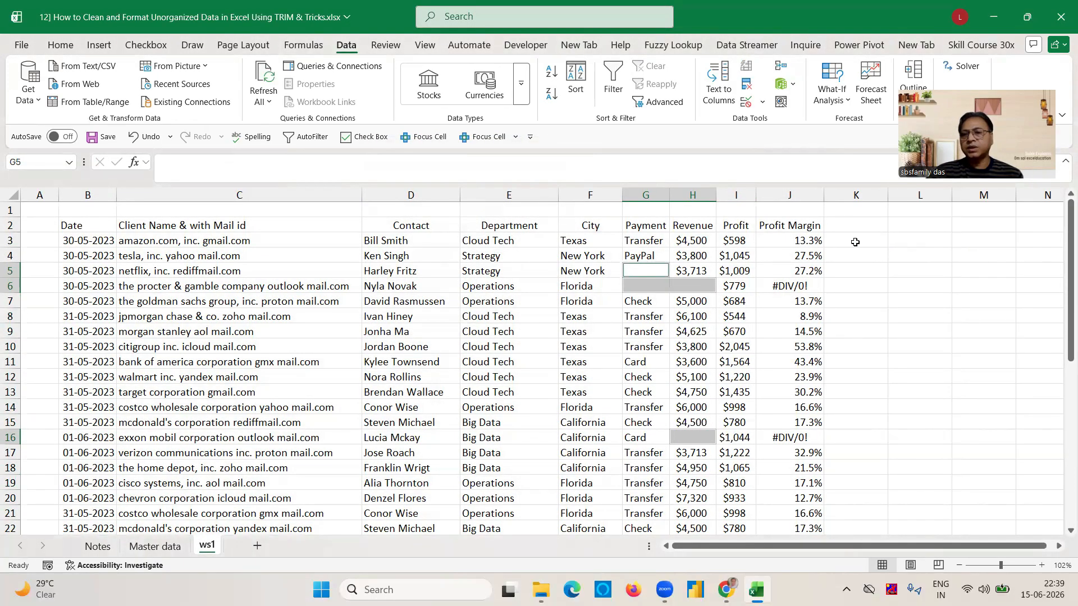
{"action": "mouse_move", "coordinate": [1061, 325]}
{"action": "left_mouse_down"}
{"action": "mouse_move", "coordinate": [1060, 446]}
{"action": "mouse_move", "coordinate": [1049, 312]}
{"action": "left_mouse_up"}
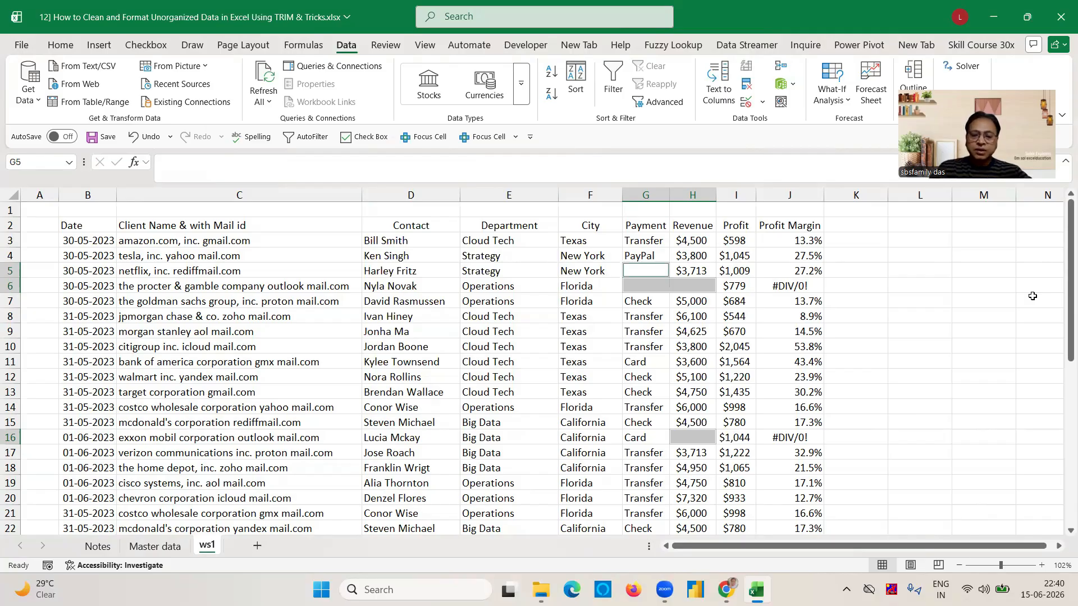
- Fill all the selected blank Payment and Revenue cells with NA at once
{"action": "type", "text": "na"}
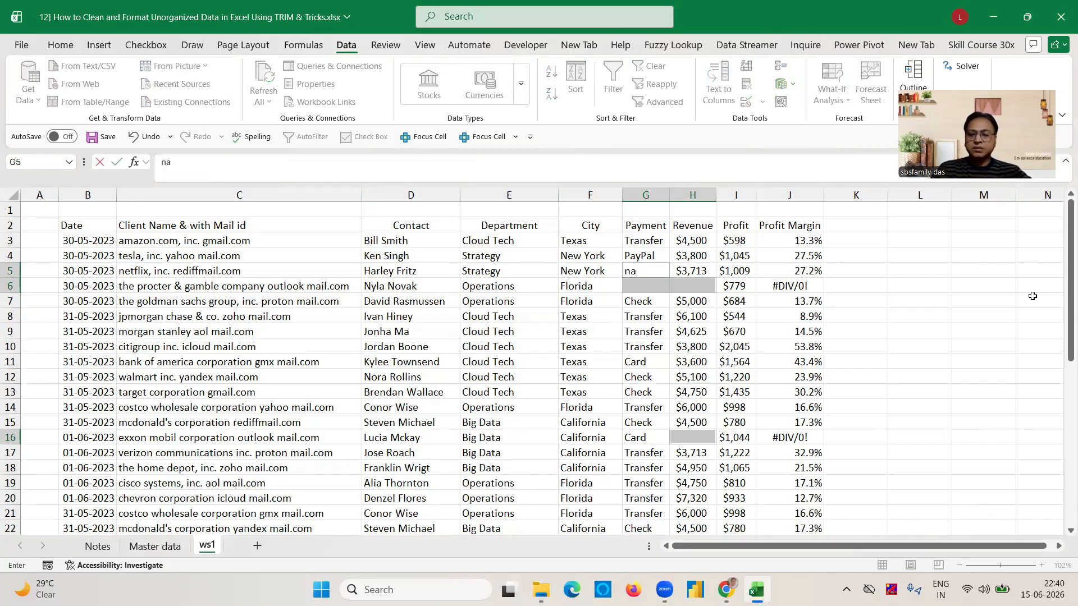
{"action": "key", "text": "BackSpace"}
{"action": "key", "text": "BackSpace"}
{"action": "key", "text": "Caps_Lock"}
{"action": "type", "text": "NA"}
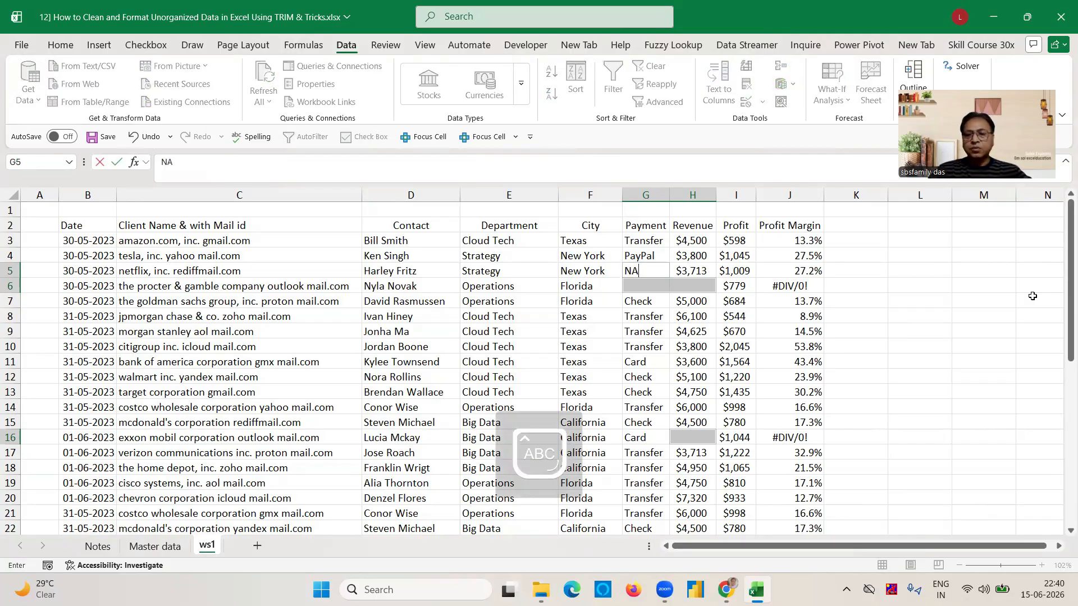
{"action": "key", "text": "ctrl+Return"}
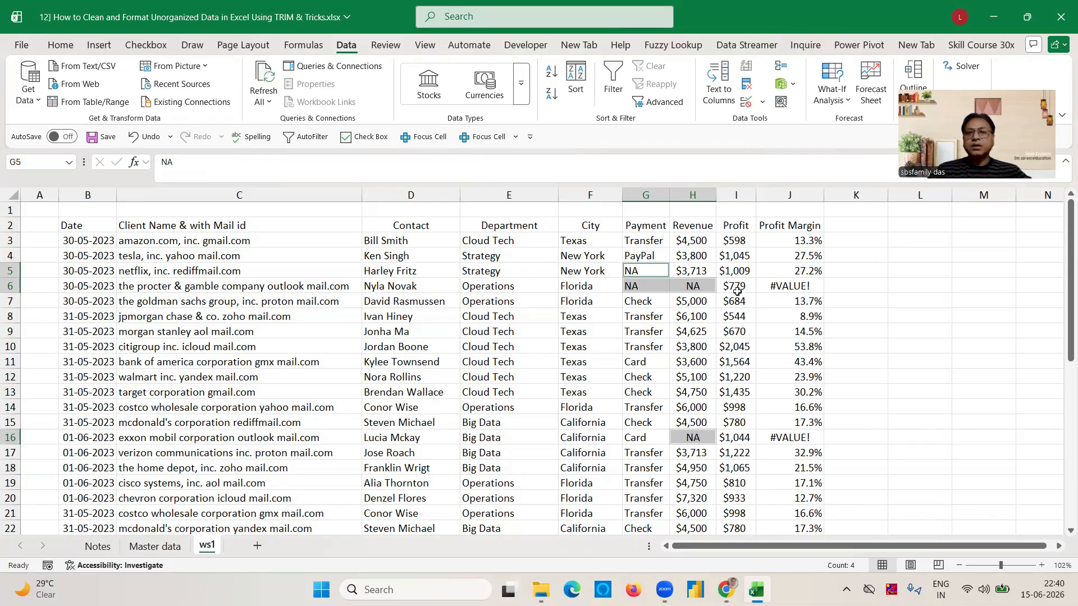
- Inspect the Revenue entries in H6 and H16 and the Profit Margin formulas in J16 and J6
{"action": "left_click", "coordinate": [699, 289]}
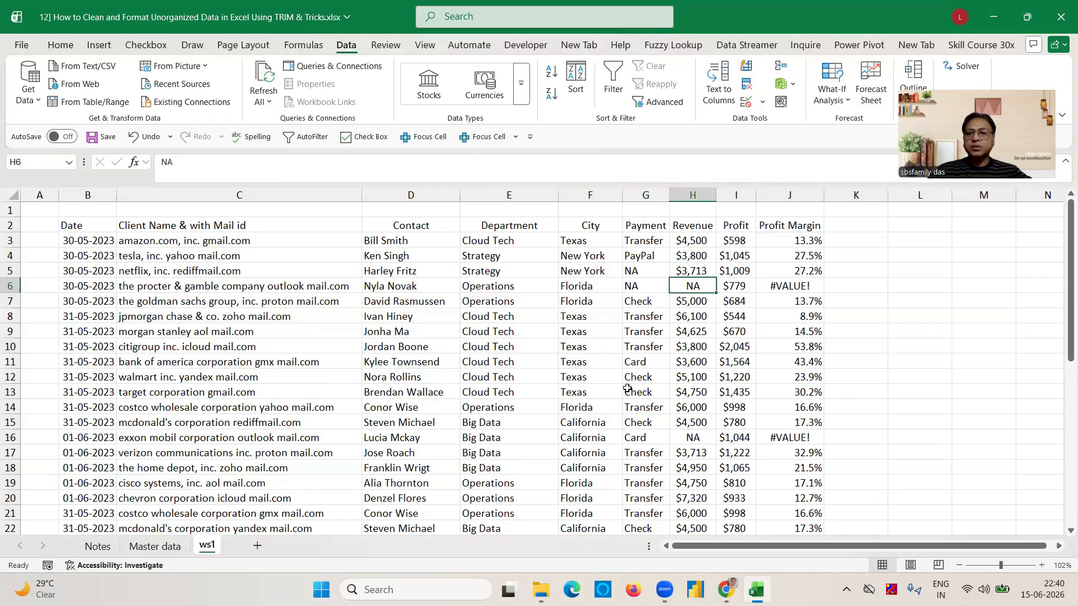
{"action": "left_click", "coordinate": [694, 436]}
{"action": "left_click", "coordinate": [789, 435]}
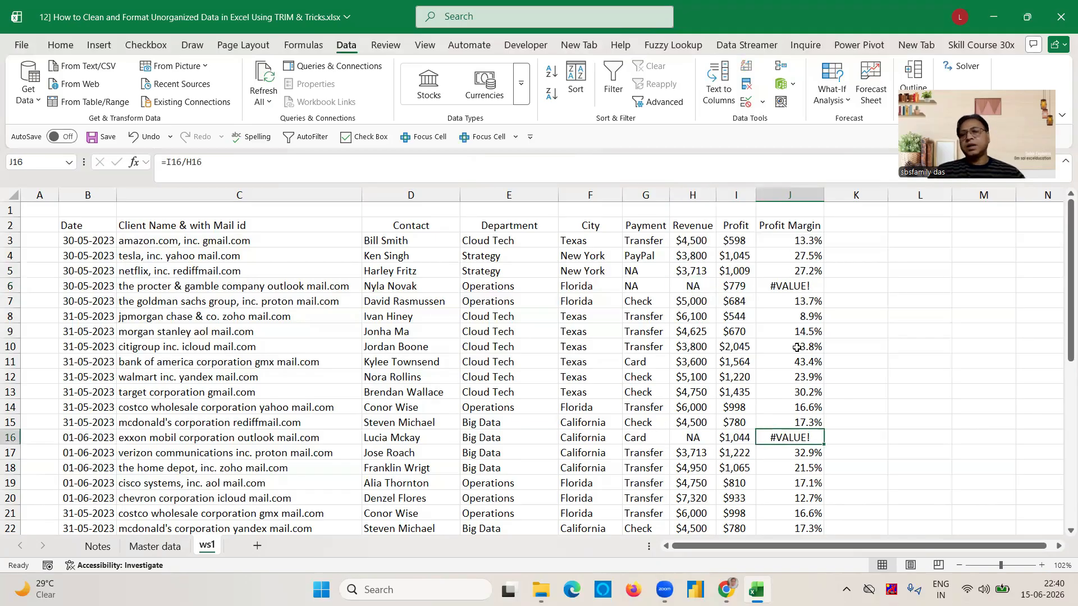
{"action": "left_click", "coordinate": [784, 285]}
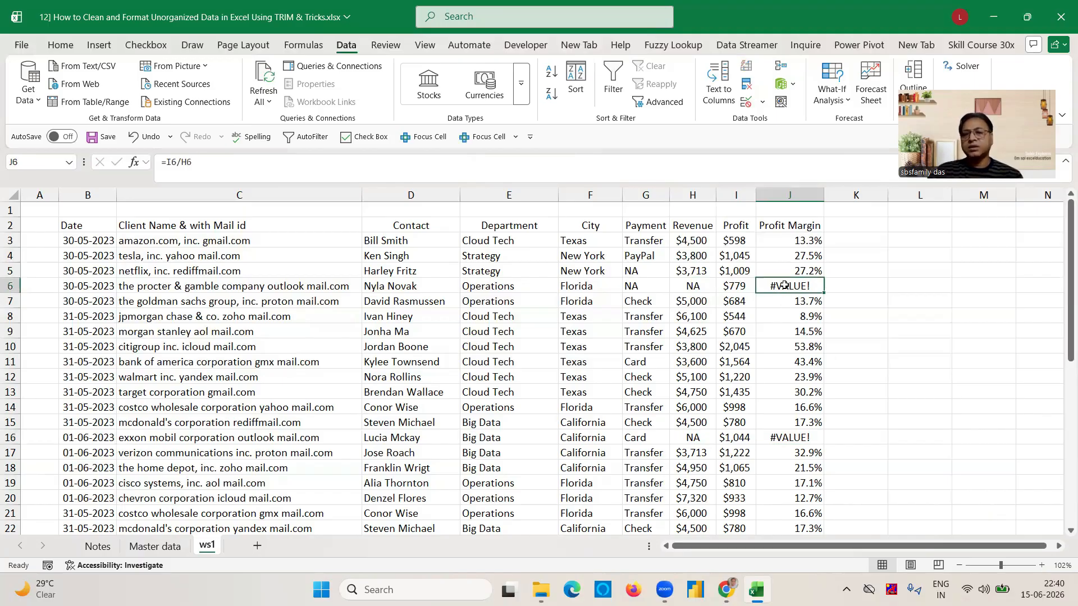
- Wrap the Profit Margin formula in J3 with IFERROR so it reads =IFERROR(I3/H3,"0")
{"action": "left_click", "coordinate": [796, 238]}
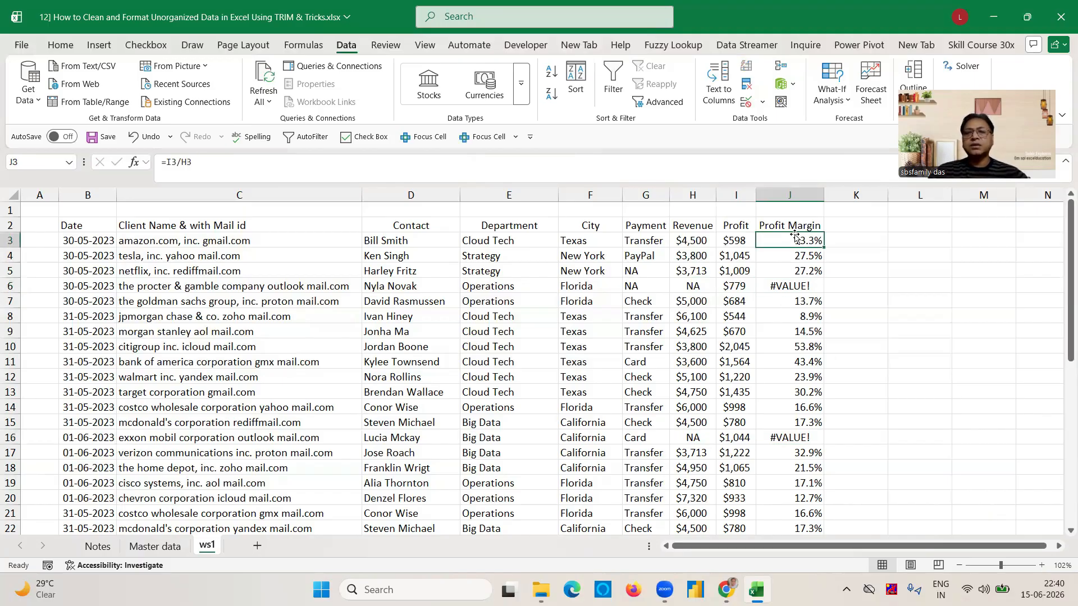
{"action": "left_click", "coordinate": [167, 160]}
{"action": "type", "text": "IFERROR("}
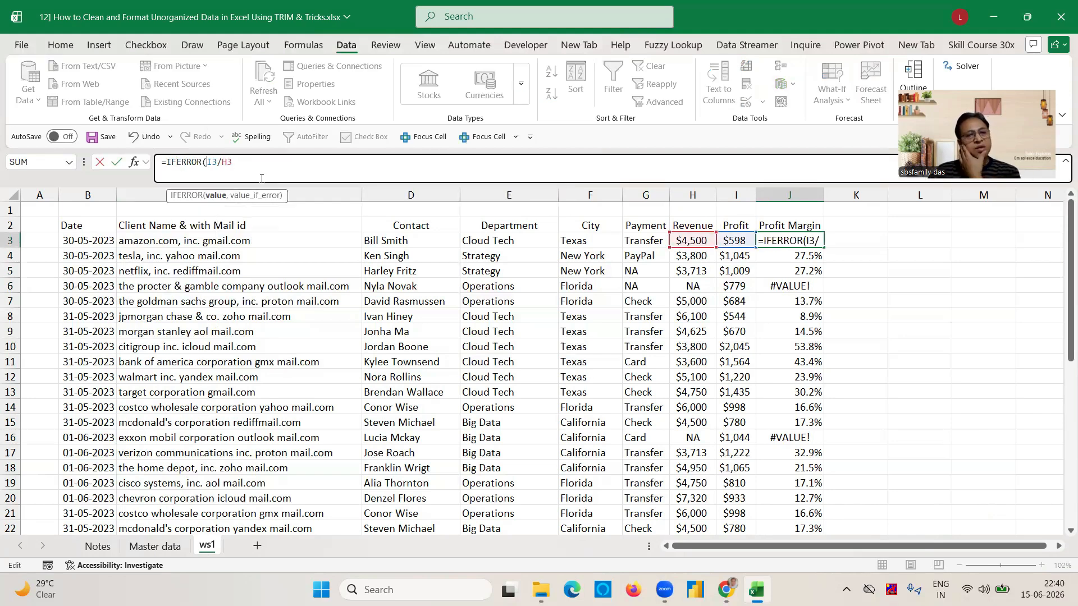
{"action": "left_click", "coordinate": [239, 163]}
{"action": "type", "text": ","}
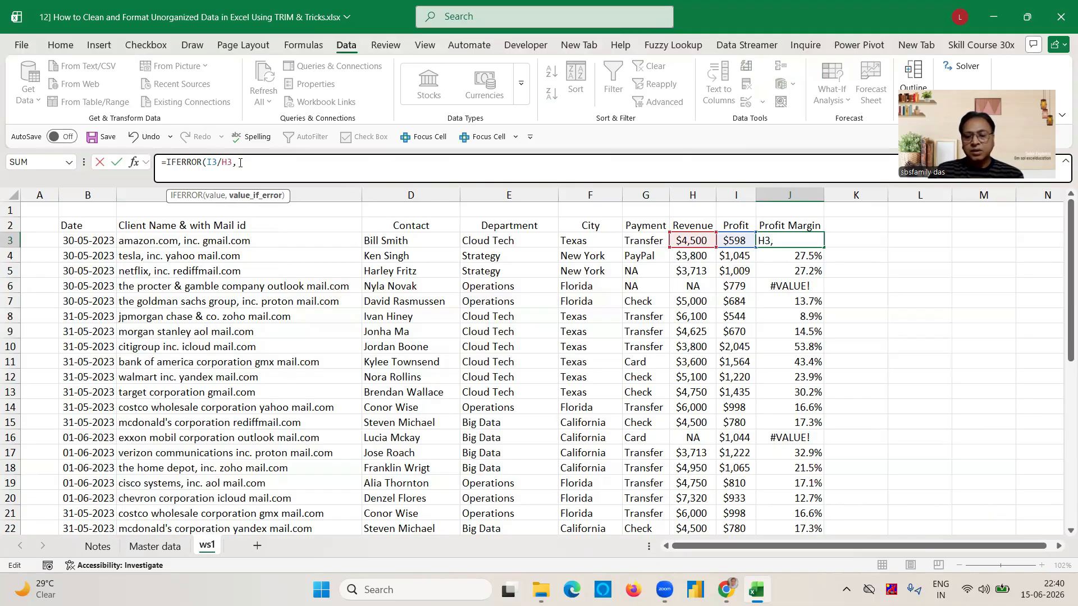
{"action": "type", "text": "\"0\""}
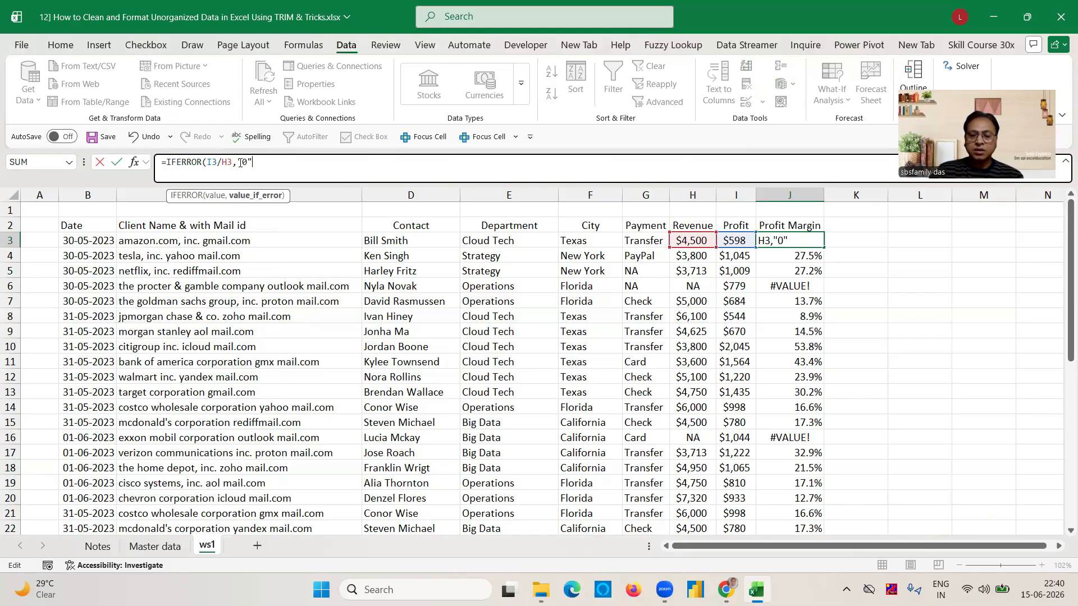
{"action": "type", "text": ")"}
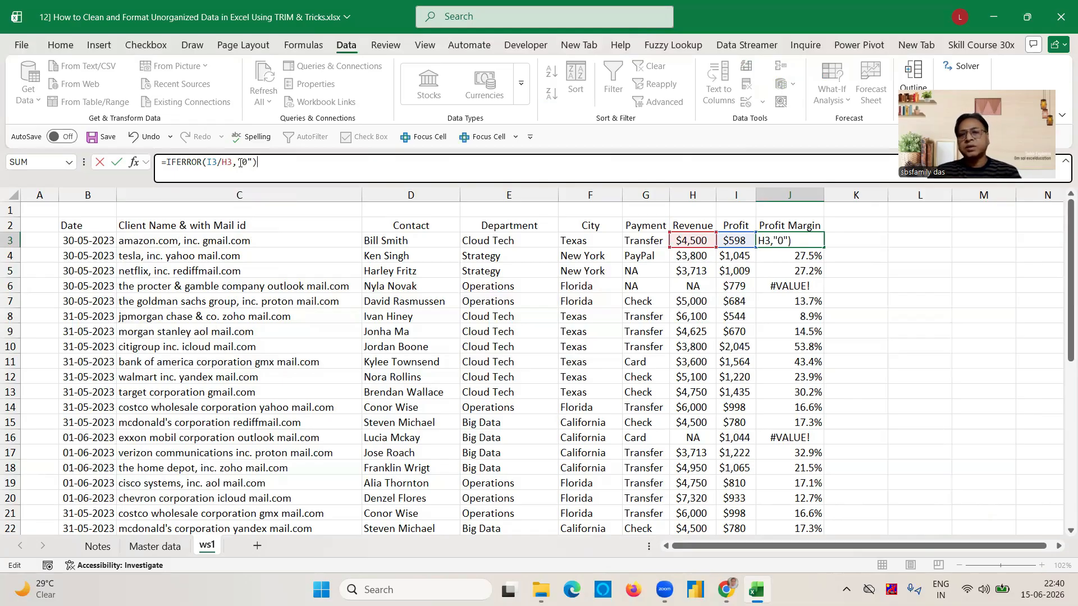
{"action": "key", "text": "Return"}
- Copy the J3 formula down the whole Profit Margin column and right-align its values
{"action": "left_click", "coordinate": [808, 238]}
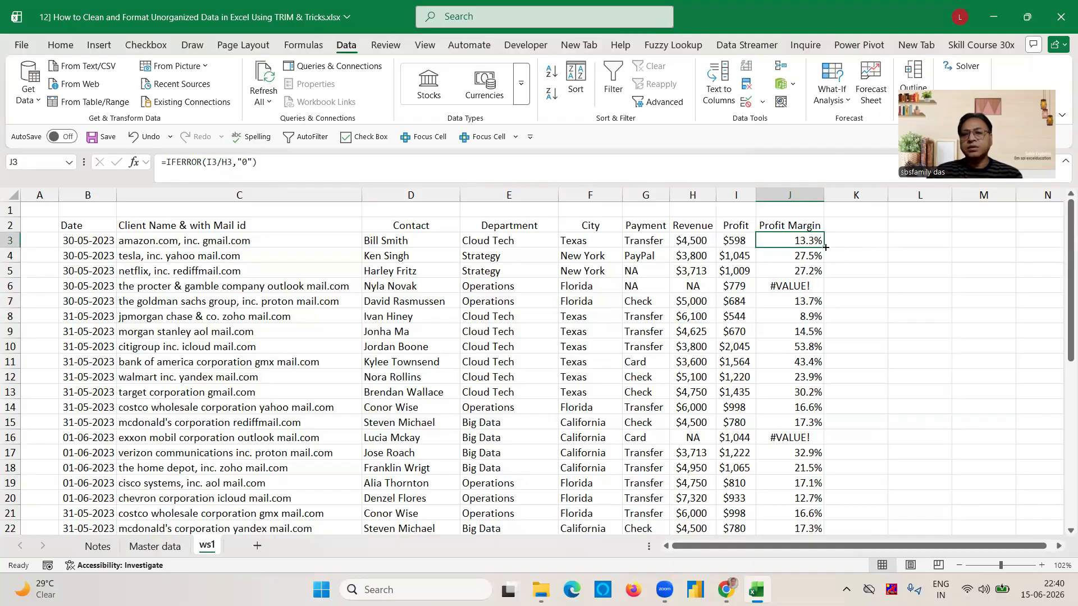
{"action": "double_click", "coordinate": [825, 248]}
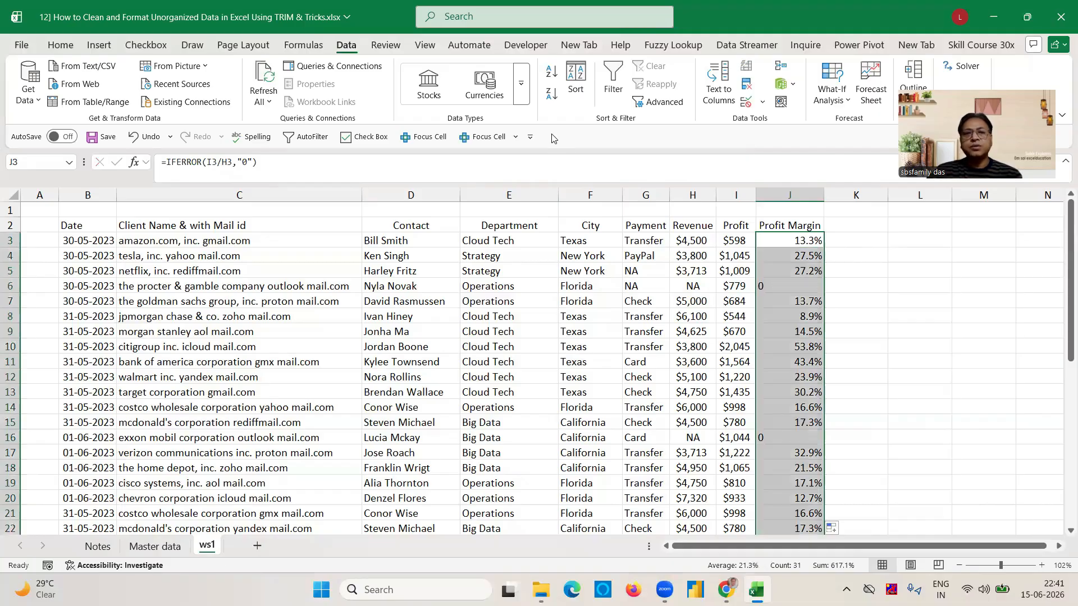
{"action": "left_click", "coordinate": [61, 45]}
{"action": "left_click", "coordinate": [297, 93]}
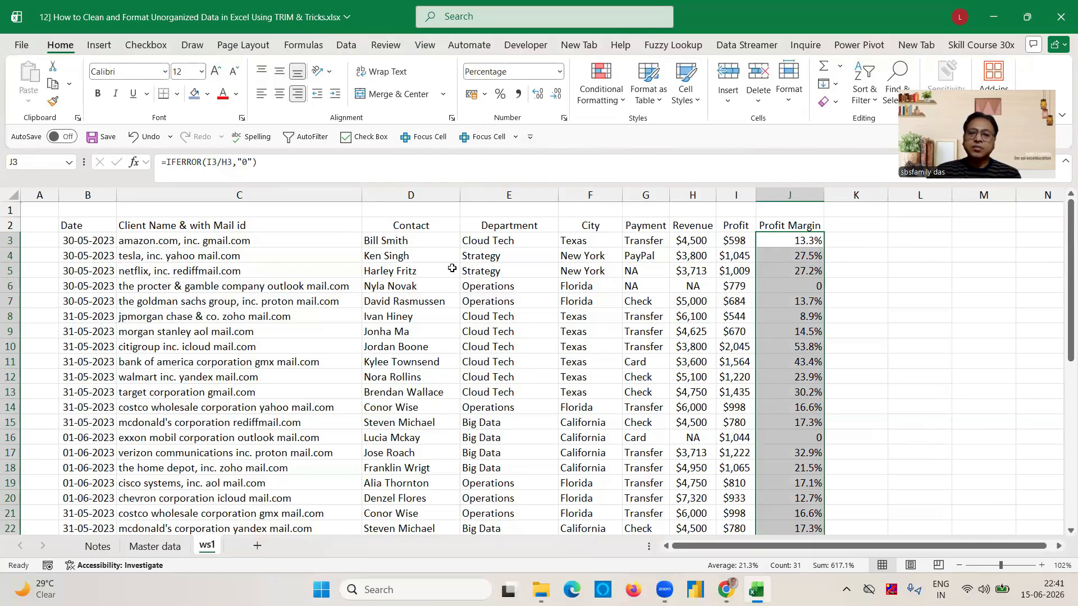
- Add all borders to the whole client data table from B2 and hide the sheet's gridlines
{"action": "left_click", "coordinate": [84, 224]}
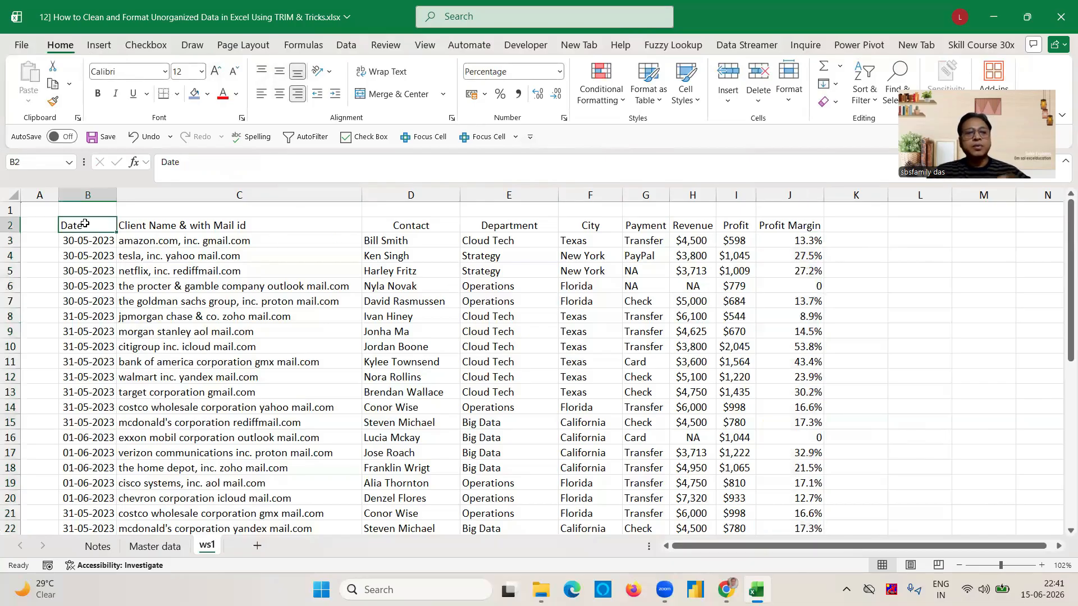
{"action": "key", "text": "ctrl+shift+Right"}
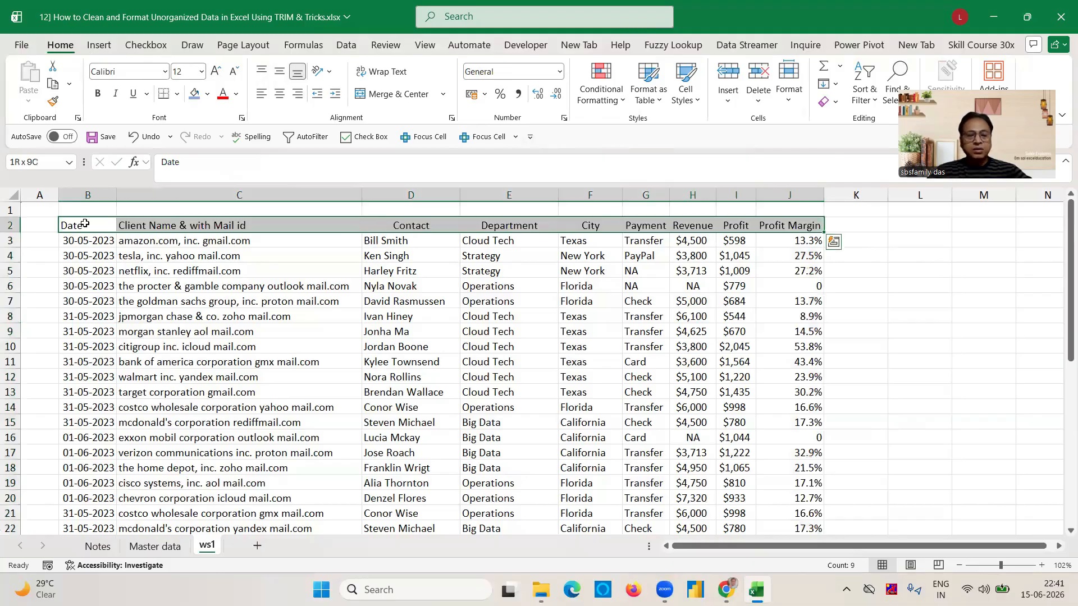
{"action": "key", "text": "ctrl+shift+Down"}
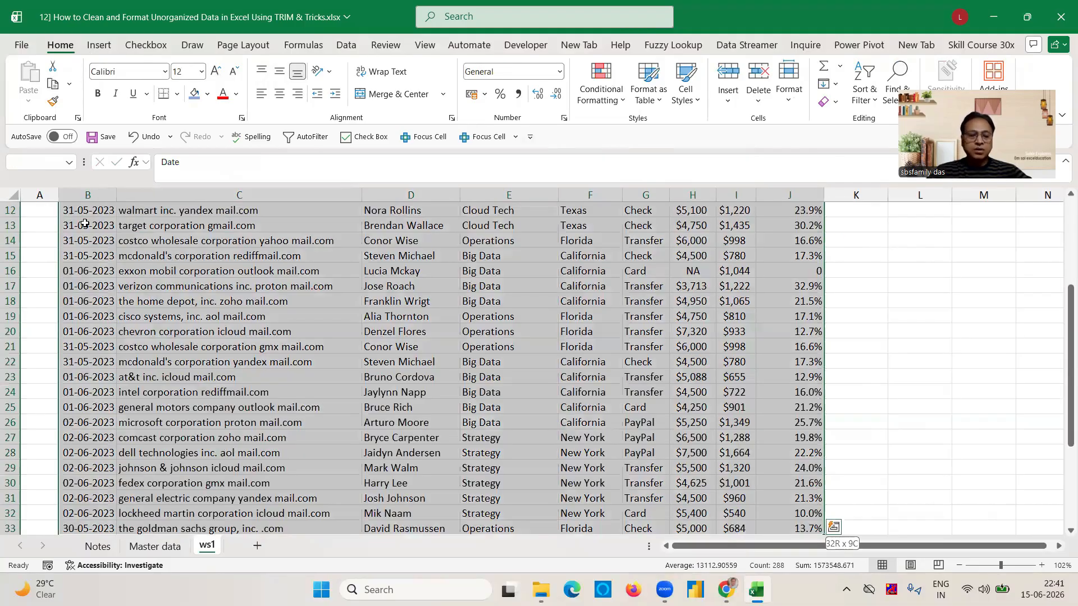
{"action": "key", "text": "alt"}
{"action": "scroll", "coordinate": [84, 224], "scroll_direction": "up", "scroll_amount": 4}
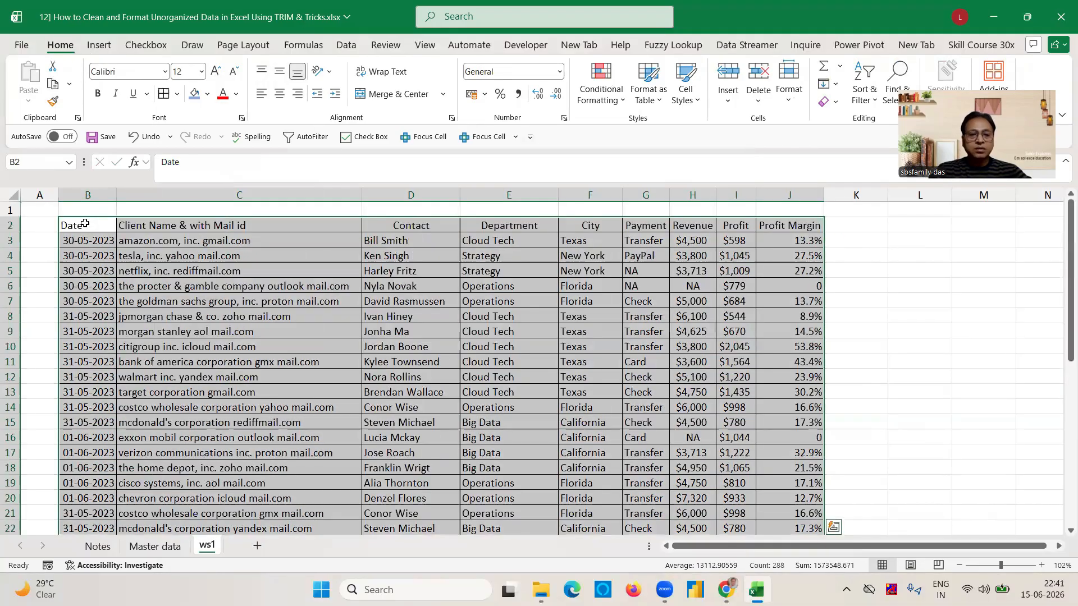
{"action": "key", "text": "alt+r"}
{"action": "key", "text": "alt+w"}
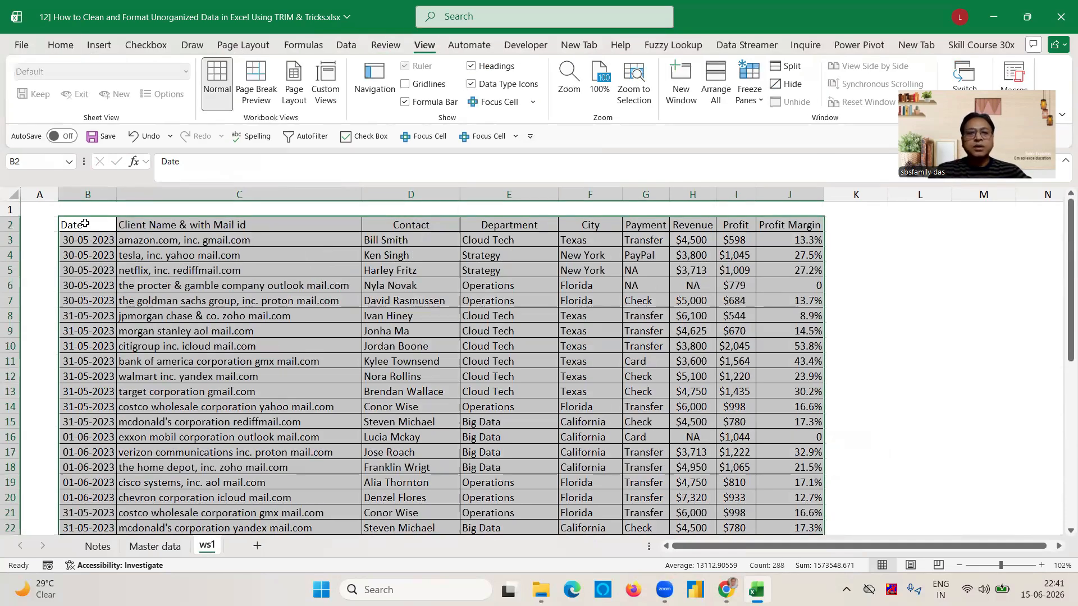
- Center and bold the table's header row from Date to Profit Margin
{"action": "left_click", "coordinate": [91, 227]}
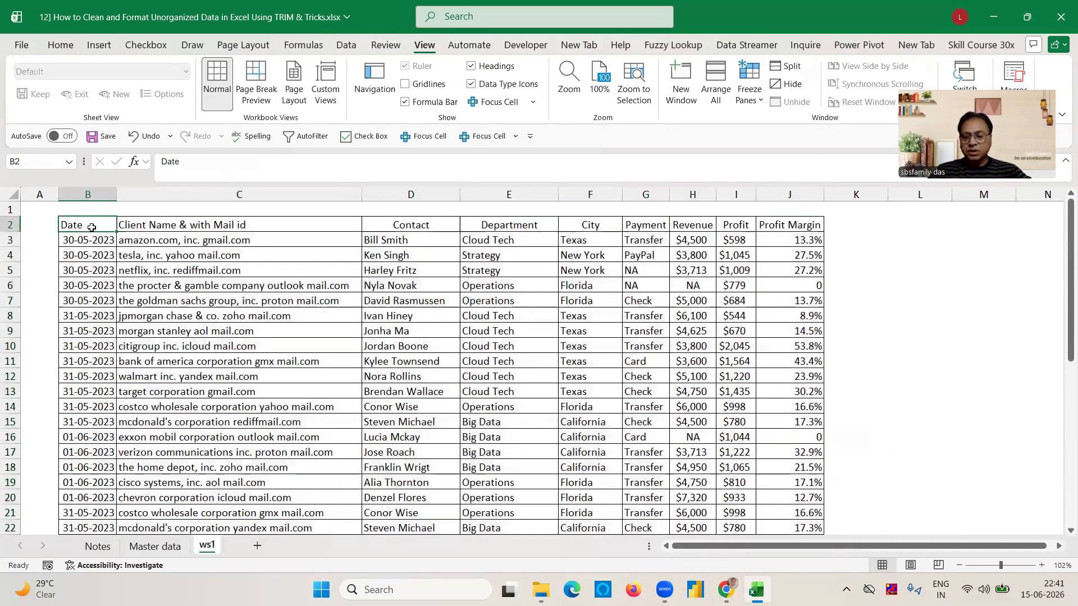
{"action": "key", "text": "ctrl+shift+Right"}
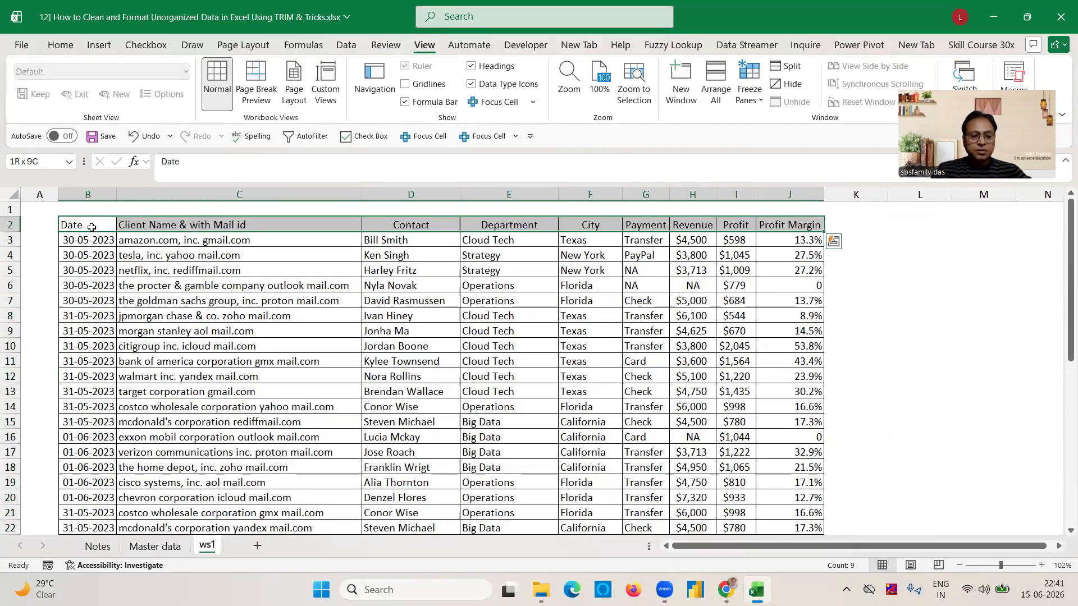
{"action": "key", "text": "alt"}
{"action": "key", "text": "h"}
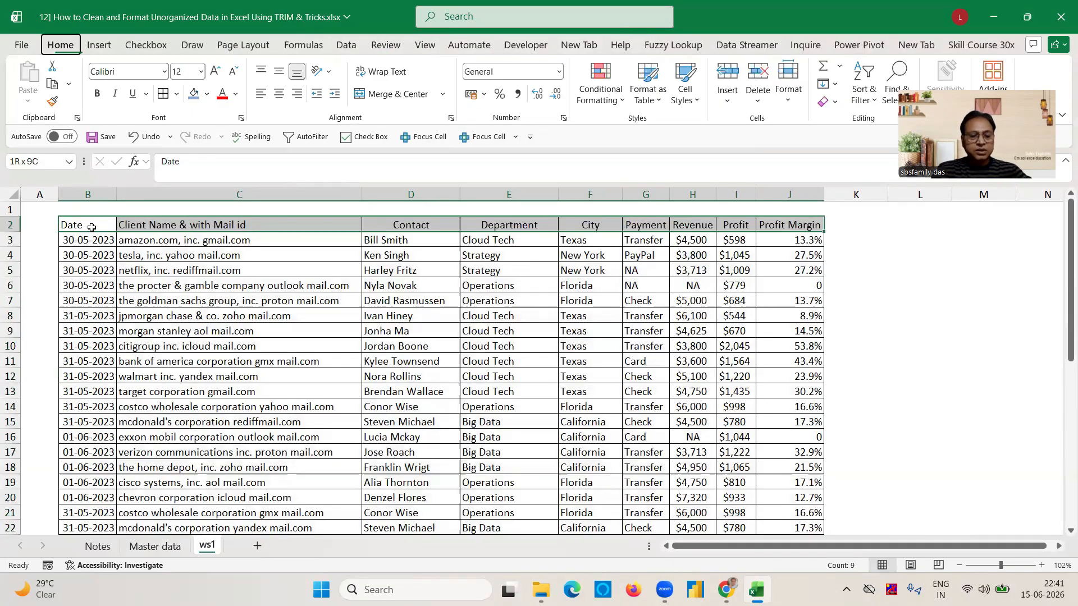
{"action": "key", "text": "a"}
{"action": "key", "text": "c"}
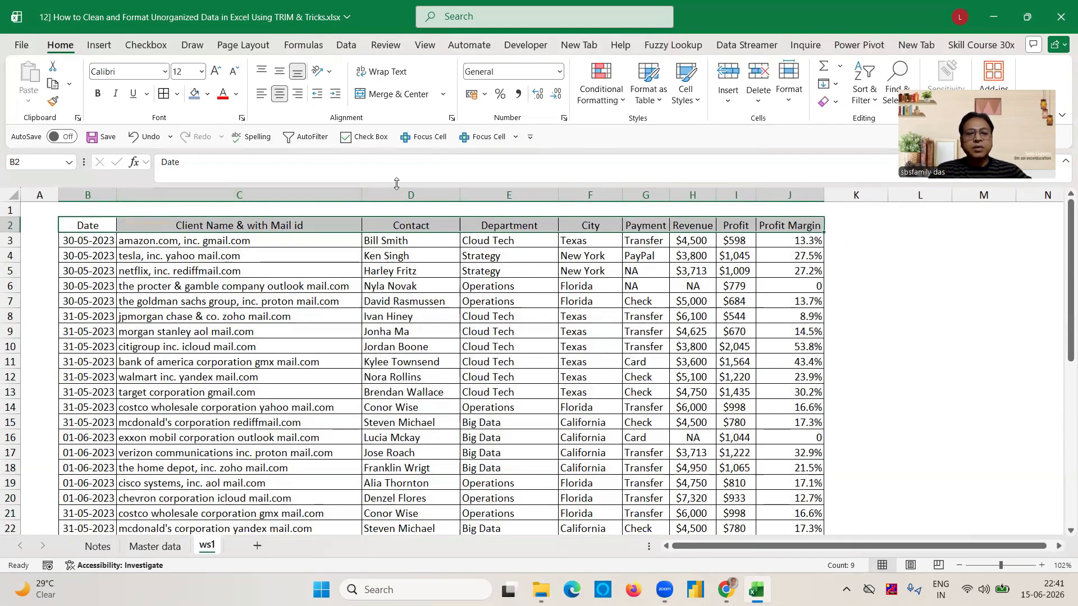
{"action": "key", "text": "ctrl+b"}
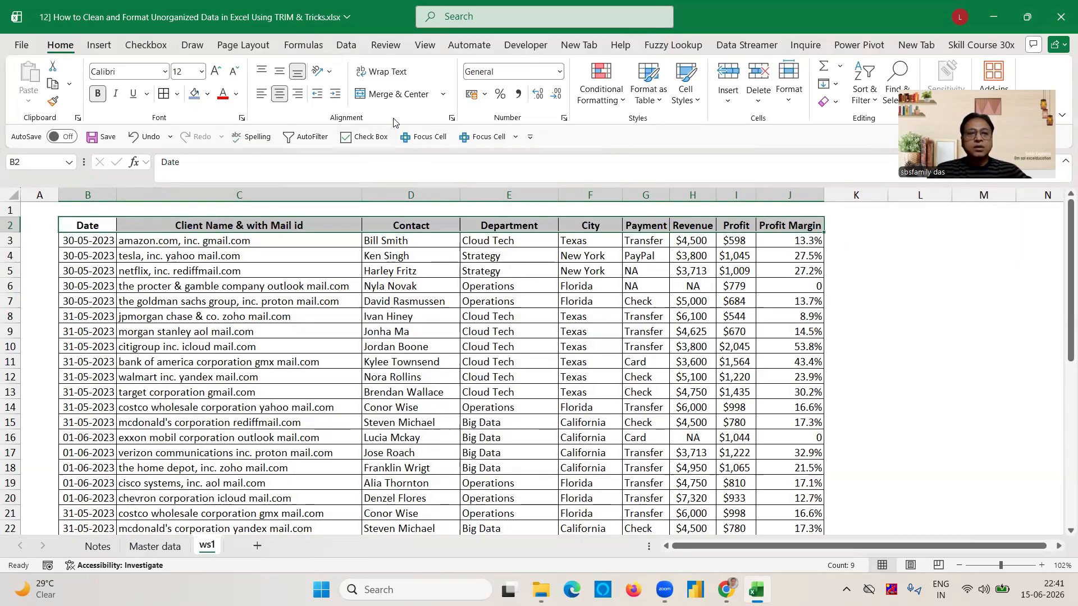
- Fill the header row with the standard dark red color and narrow the empty column A
{"action": "key", "text": "alt"}
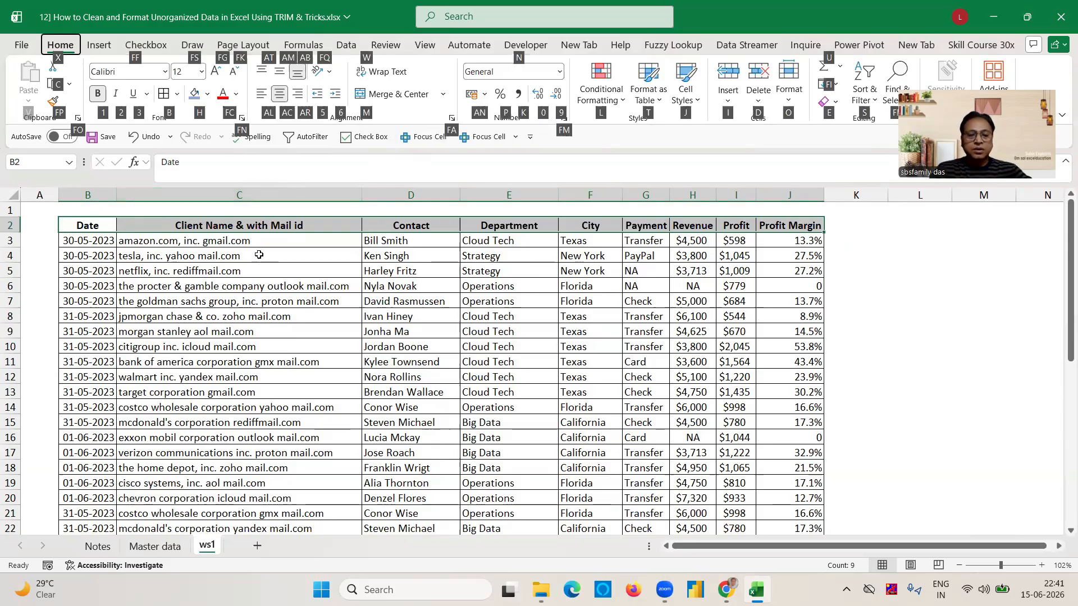
{"action": "key", "text": "h"}
{"action": "key", "text": "Up"}
{"action": "key", "text": "Up"}
{"action": "key", "text": "Up"}
{"action": "key", "text": "Up"}
{"action": "key", "text": "Up"}
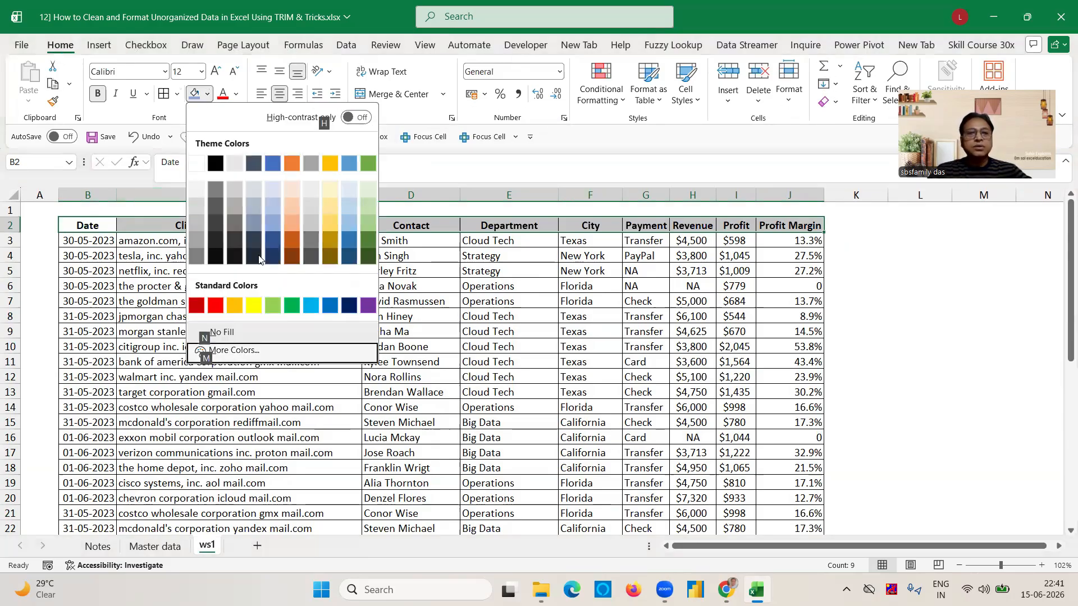
{"action": "key", "text": "Right"}
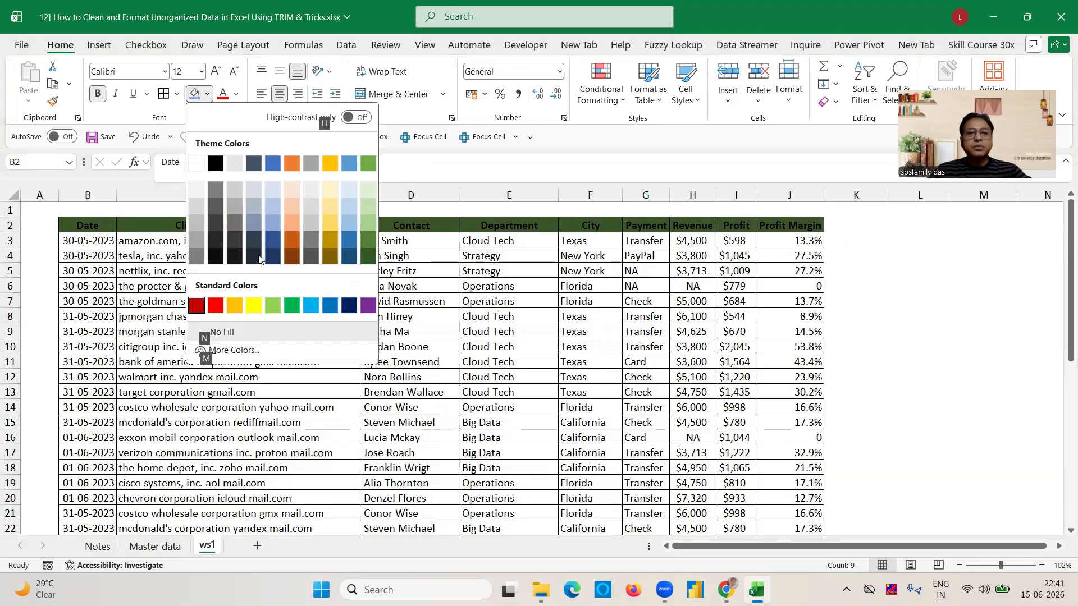
{"action": "key", "text": "Return"}
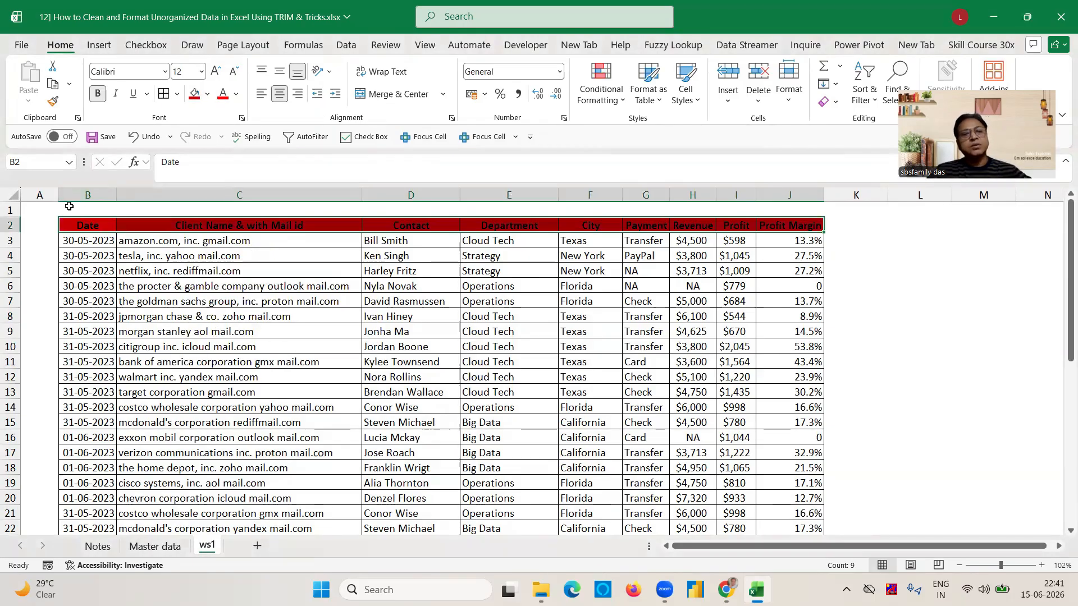
{"action": "left_click_drag", "start_coordinate": [63, 196], "coordinate": [36, 197]}
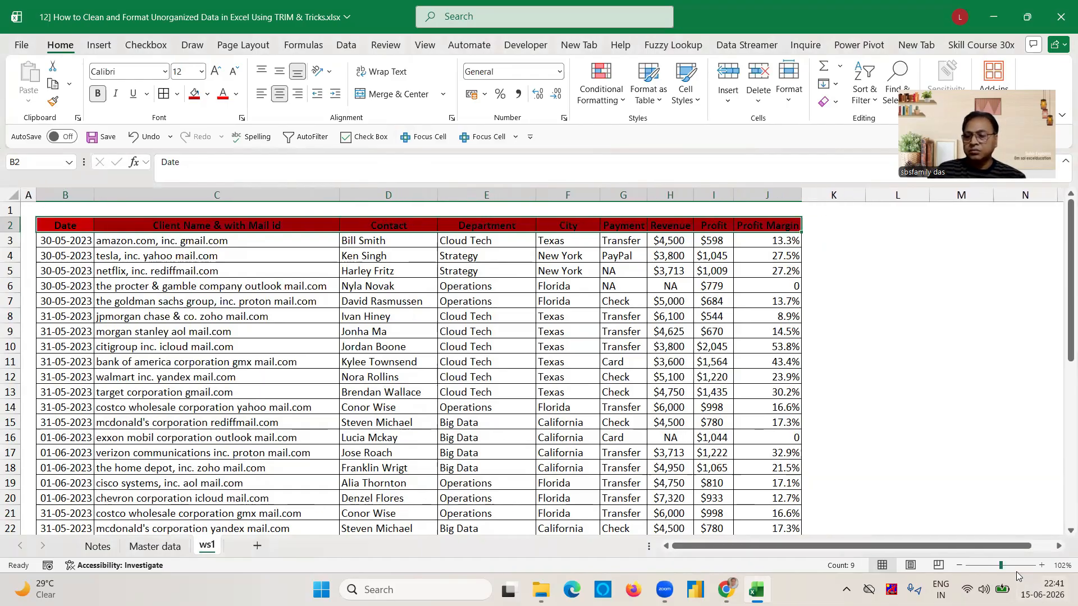
- Look over the enlarged formatted table, checking the first rows and the headers across to the Profit Margin column
{"action": "scroll", "coordinate": [886, 416], "scroll_direction": "up", "scroll_amount": 4}
{"action": "left_click", "coordinate": [876, 413]}
{"action": "left_click", "coordinate": [537, 316]}
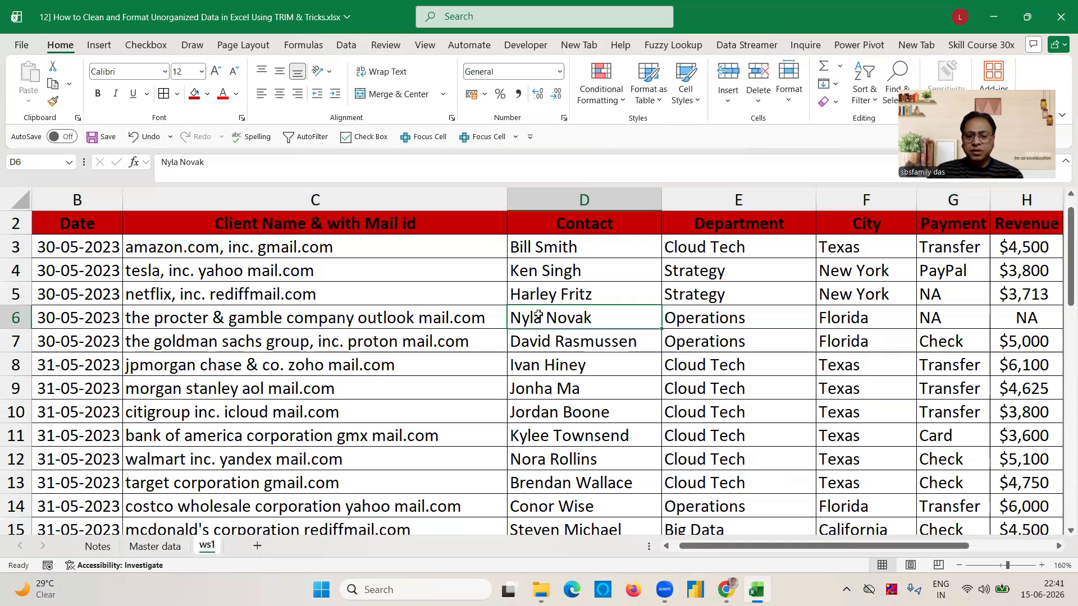
{"action": "key", "text": "Left"}
{"action": "key", "text": "Left"}
{"action": "key", "text": "Left"}
{"action": "key", "text": "Right"}
{"action": "key", "text": "Right"}
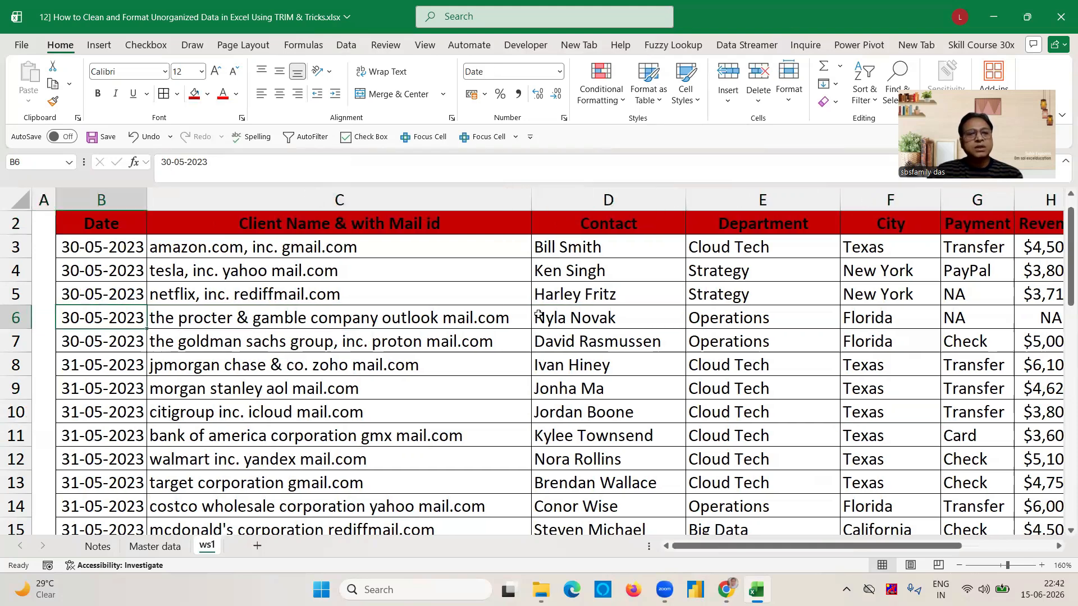
{"action": "key", "text": "Up"}
{"action": "key", "text": "Up"}
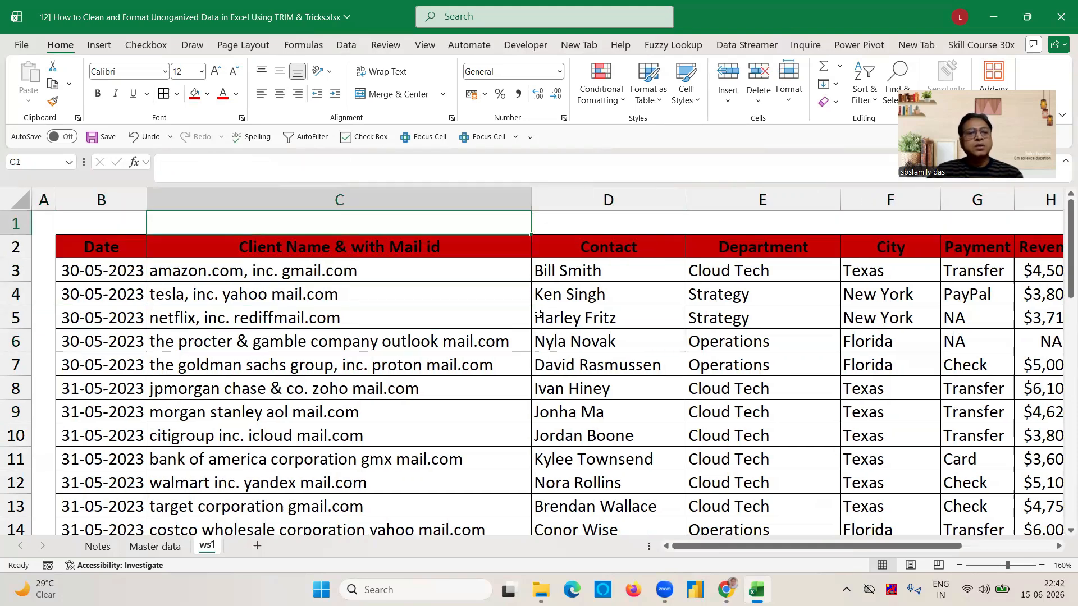
{"action": "key", "text": "Down"}
{"action": "key", "text": "Down"}
{"action": "key", "text": "Down"}
{"action": "key", "text": "Up"}
{"action": "key", "text": "Left"}
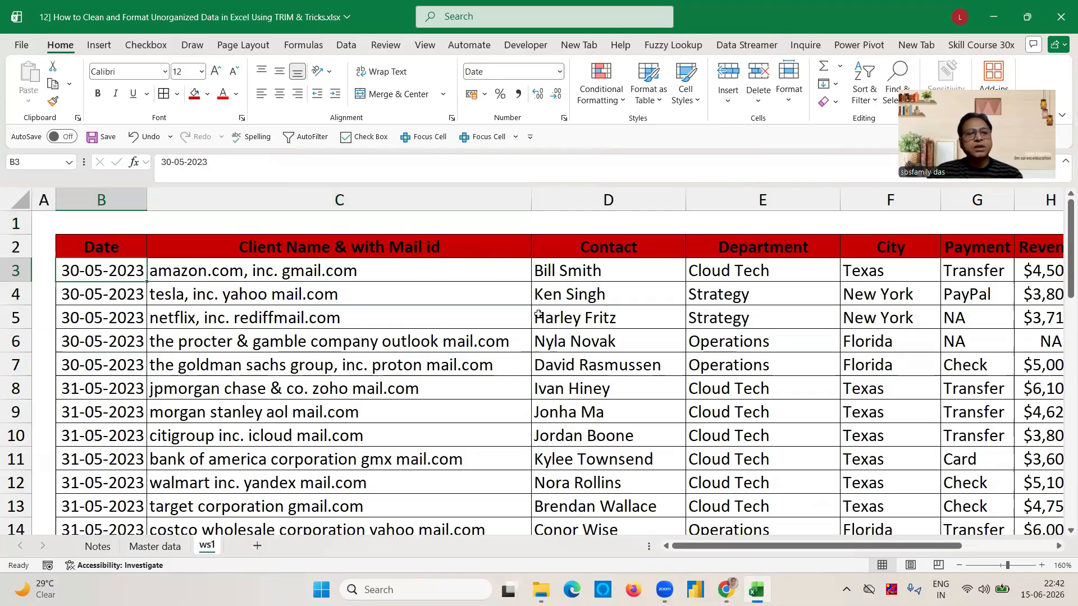
{"action": "key", "text": "Up"}
{"action": "key", "text": "Right"}
{"action": "key", "text": "Right"}
{"action": "key", "text": "Right"}
{"action": "key", "text": "Right"}
{"action": "key", "text": "Right"}
{"action": "key", "text": "Right"}
{"action": "key", "text": "Right"}
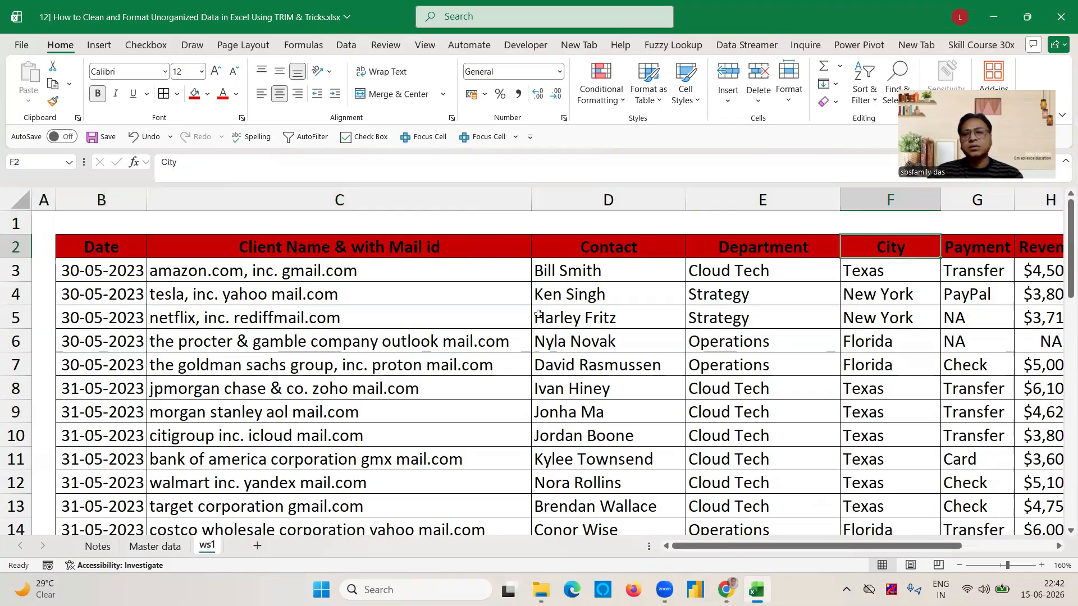
{"action": "key", "text": "Right"}
{"action": "key", "text": "Right"}
{"action": "key", "text": "Left"}
{"action": "key", "text": "Left"}
{"action": "key", "text": "Left"}
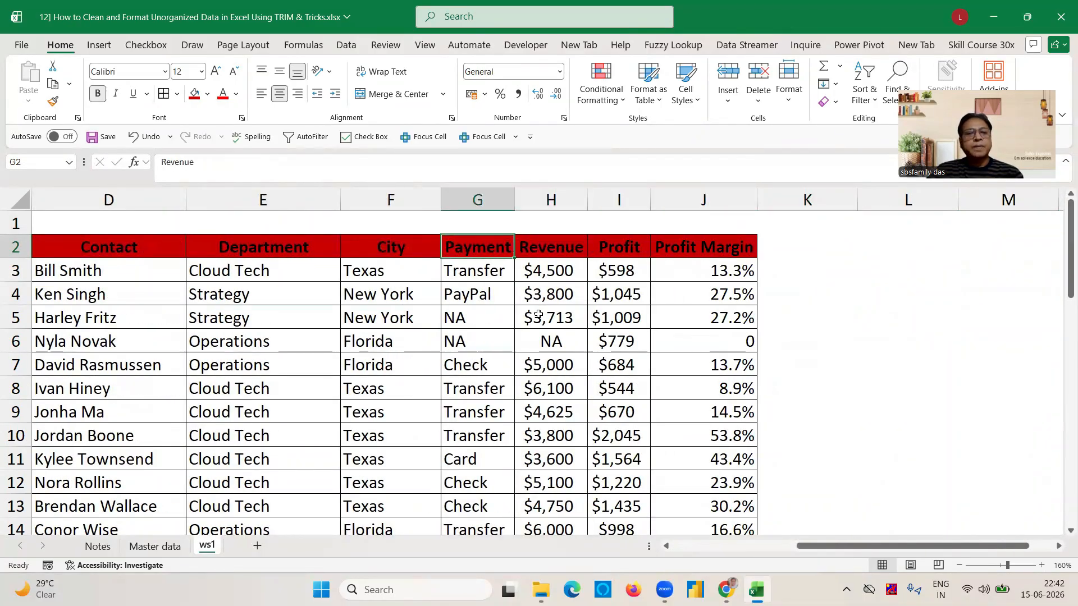
{"action": "key", "text": "Home"}
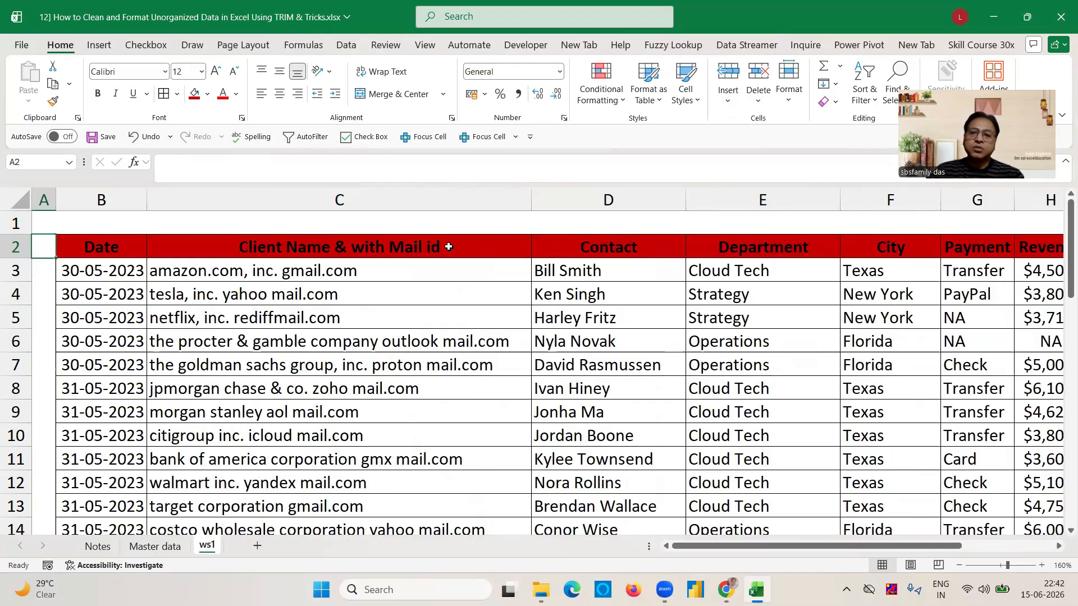
- Review the header cells one by one from Client Name & with Mail id through Profit Margin and back to column A
{"action": "left_click", "coordinate": [475, 253]}
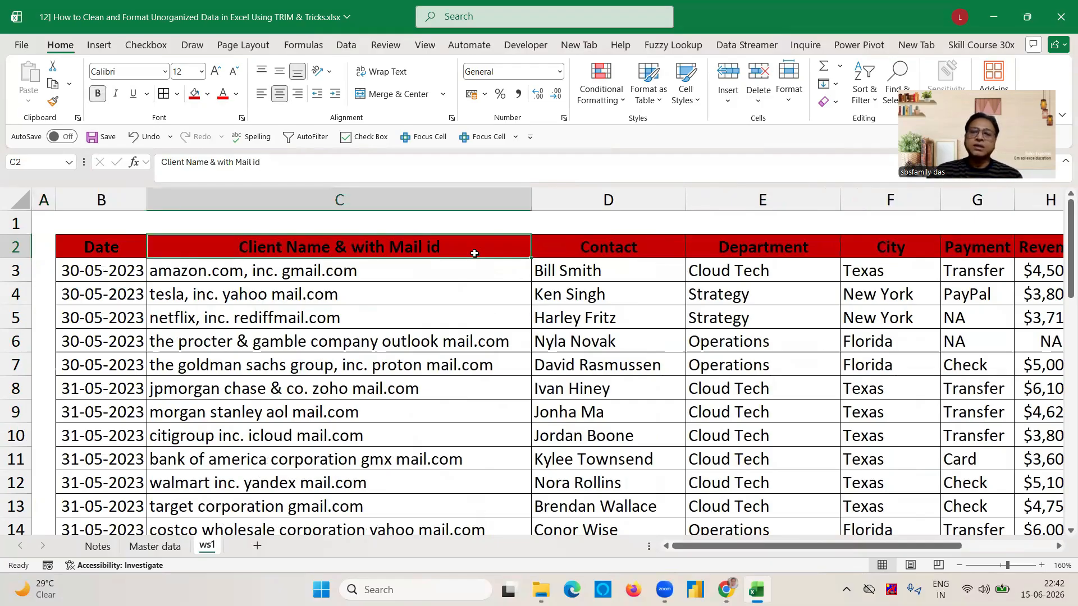
{"action": "left_click", "coordinate": [601, 250]}
{"action": "left_click", "coordinate": [744, 254]}
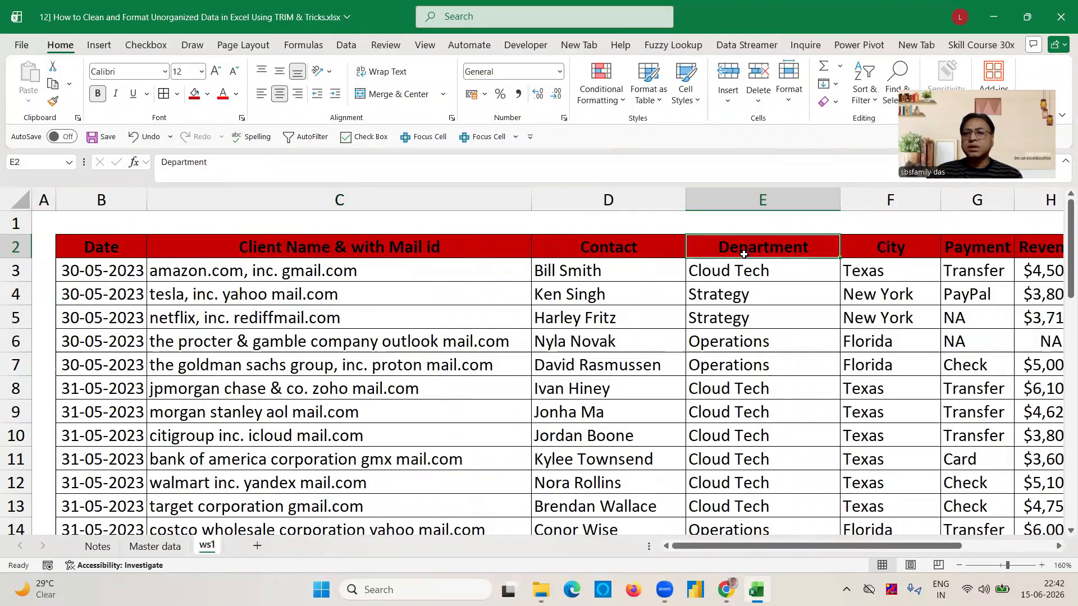
{"action": "left_click", "coordinate": [888, 245]}
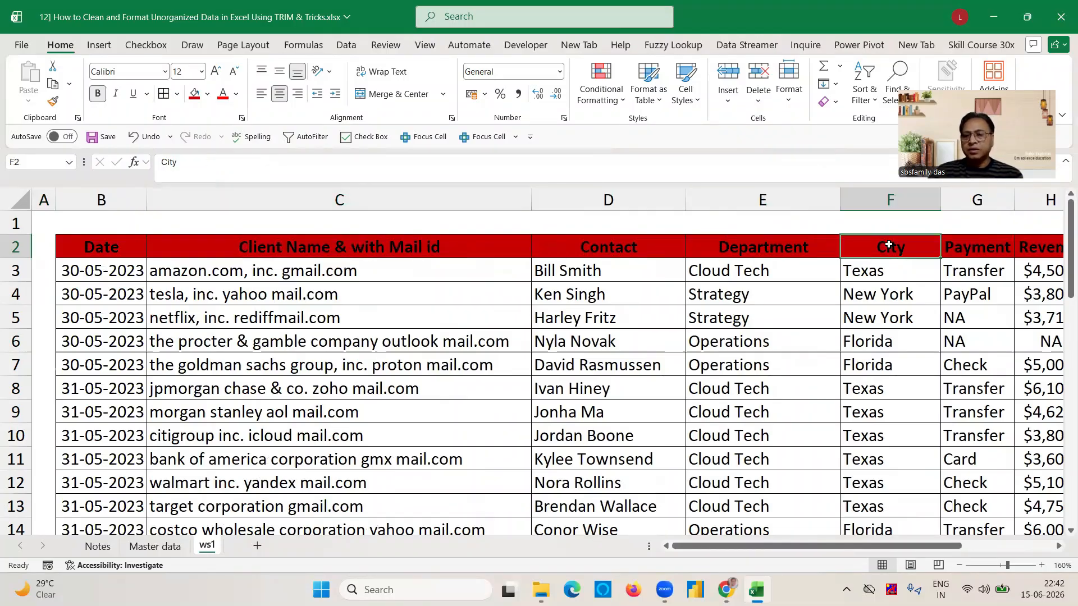
{"action": "key", "text": "Right"}
{"action": "key", "text": "Right"}
{"action": "key", "text": "Right"}
{"action": "key", "text": "Right"}
{"action": "key", "text": "Right"}
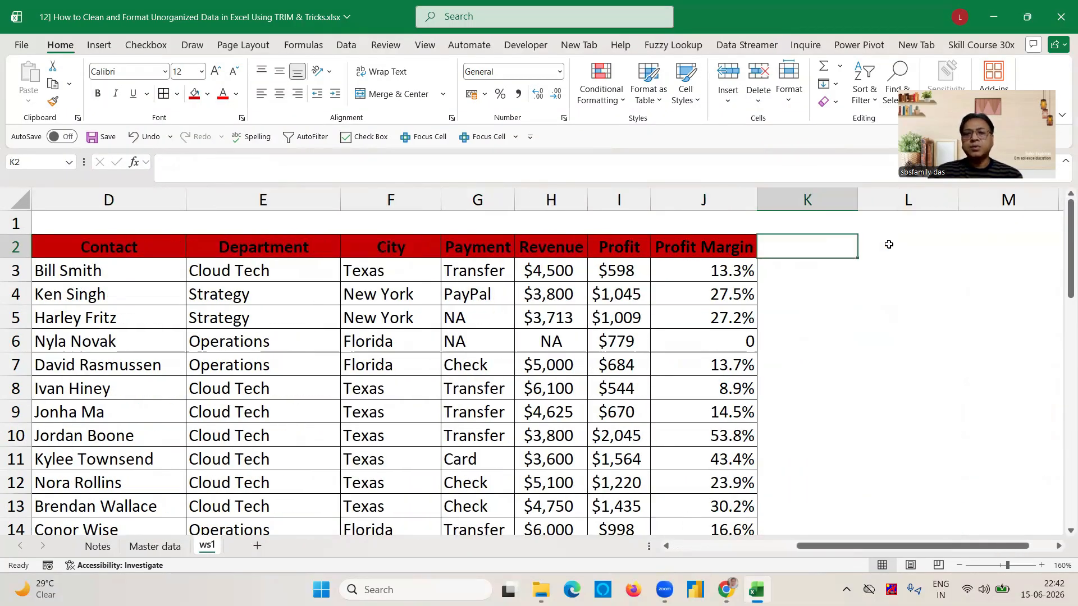
{"action": "key", "text": "Left"}
{"action": "key", "text": "Left"}
{"action": "key", "text": "Left"}
{"action": "key", "text": "Left"}
{"action": "key", "text": "Left"}
{"action": "key", "text": "Left"}
{"action": "key", "text": "Left"}
{"action": "key", "text": "Left"}
{"action": "key", "text": "Left"}
{"action": "key", "text": "Left"}
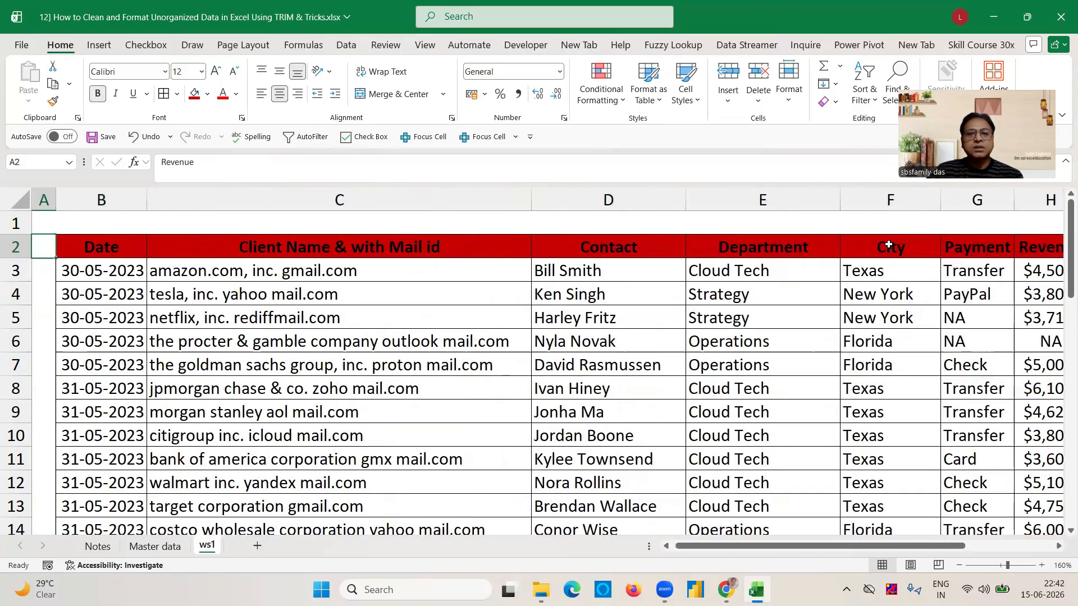
- Examine the remaining columns along the header row past Profit Margin and come back to the City header
{"action": "key", "text": "Right"}
{"action": "key", "text": "Right"}
{"action": "key", "text": "Right"}
{"action": "key", "text": "Right"}
{"action": "key", "text": "Right"}
{"action": "key", "text": "Right"}
{"action": "key", "text": "Right"}
{"action": "key", "text": "Right"}
{"action": "key", "text": "Right"}
{"action": "key", "text": "Right"}
{"action": "key", "text": "Right"}
{"action": "key", "text": "Right"}
{"action": "key", "text": "Right"}
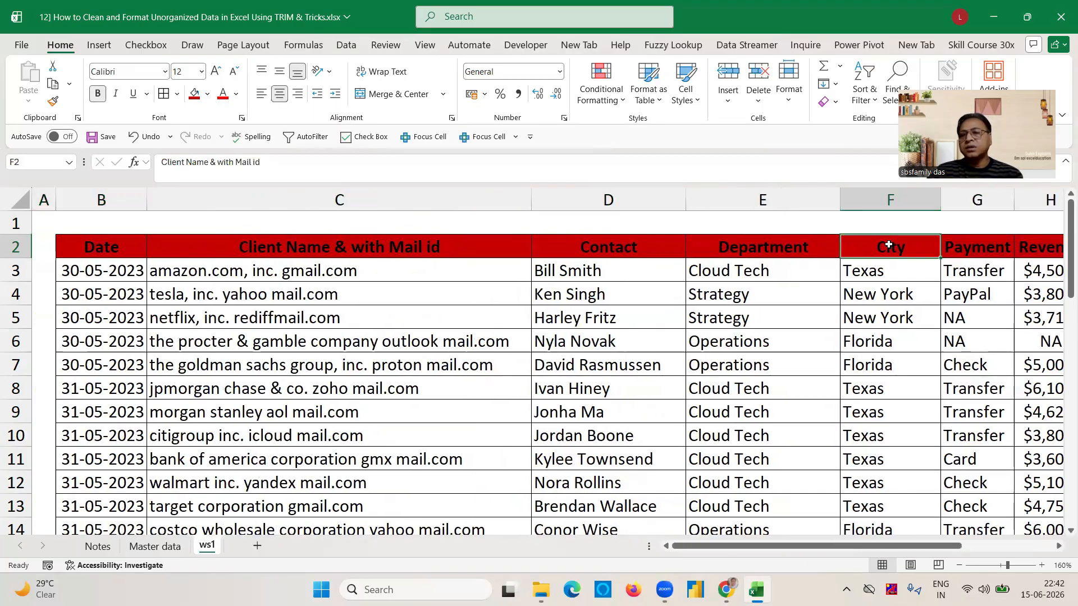
{"action": "key", "text": "Left"}
{"action": "key", "text": "Left"}
{"action": "key", "text": "Left"}
{"action": "key", "text": "Left"}
{"action": "key", "text": "Left"}
{"action": "key", "text": "Left"}
{"action": "key", "text": "Left"}
{"action": "key", "text": "Left"}
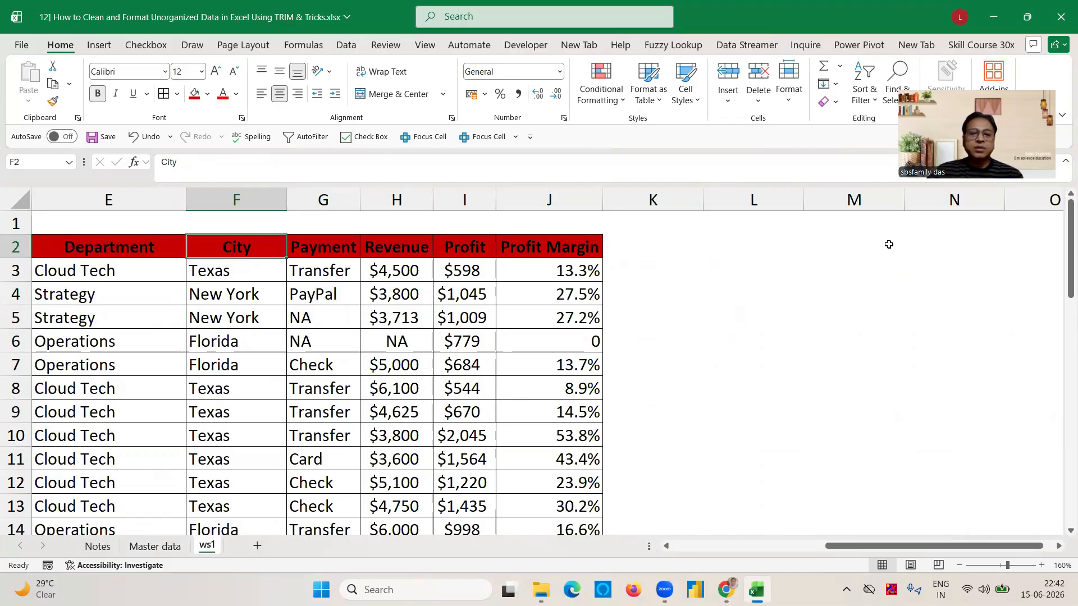
- Check the City, Payment and Revenue entries around row 6 and return to the start of that row
{"action": "key", "text": "Down"}
{"action": "key", "text": "Down"}
{"action": "key", "text": "Down"}
{"action": "key", "text": "Down"}
{"action": "key", "text": "Down"}
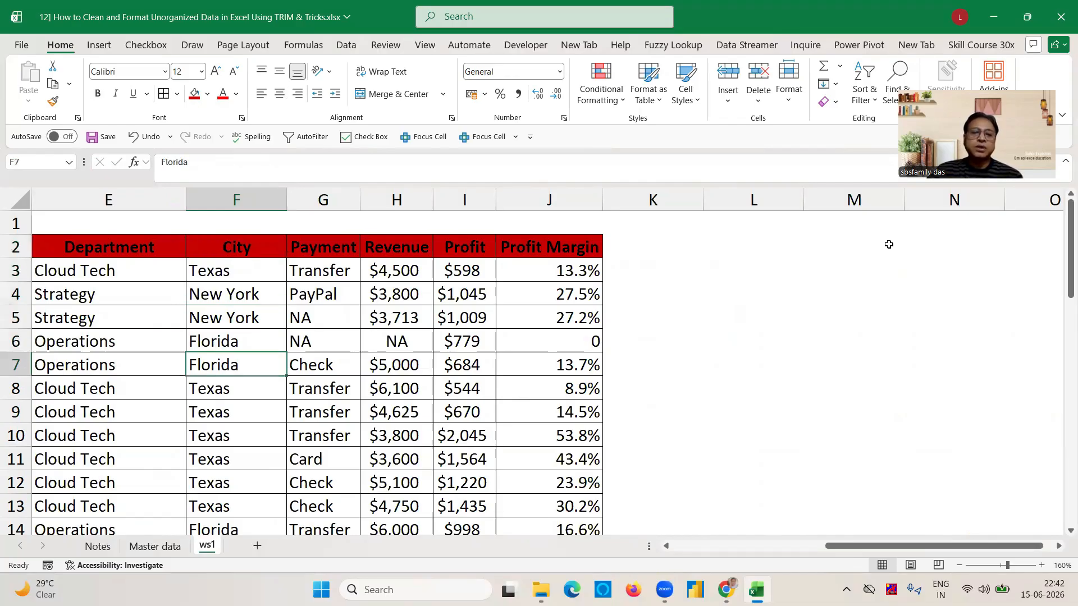
{"action": "key", "text": "Right"}
{"action": "key", "text": "Up"}
{"action": "key", "text": "Up"}
{"action": "key", "text": "Down"}
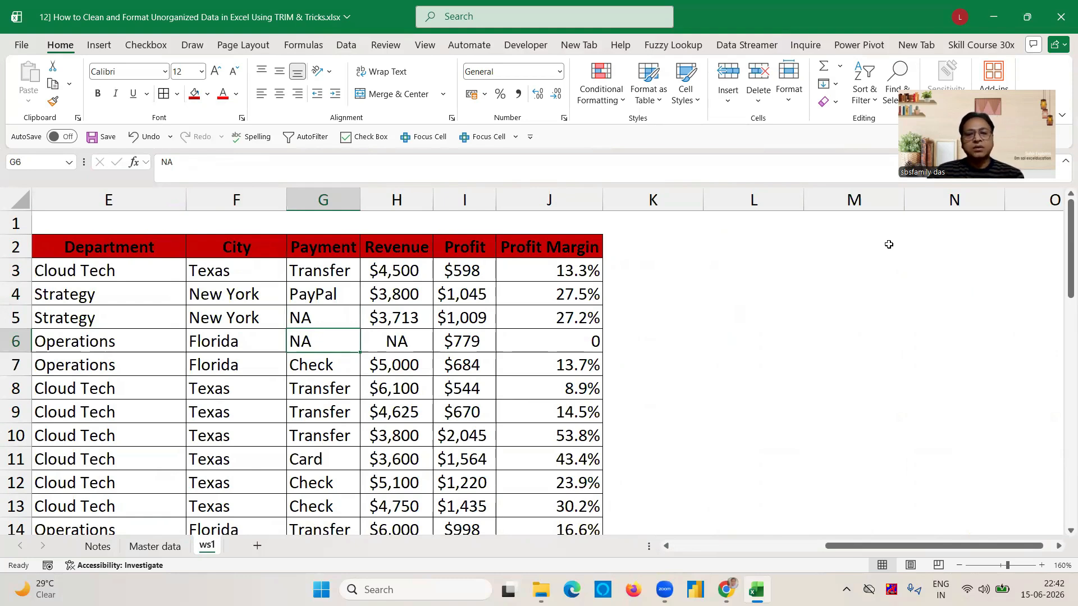
{"action": "key", "text": "Right"}
{"action": "key", "text": "Left"}
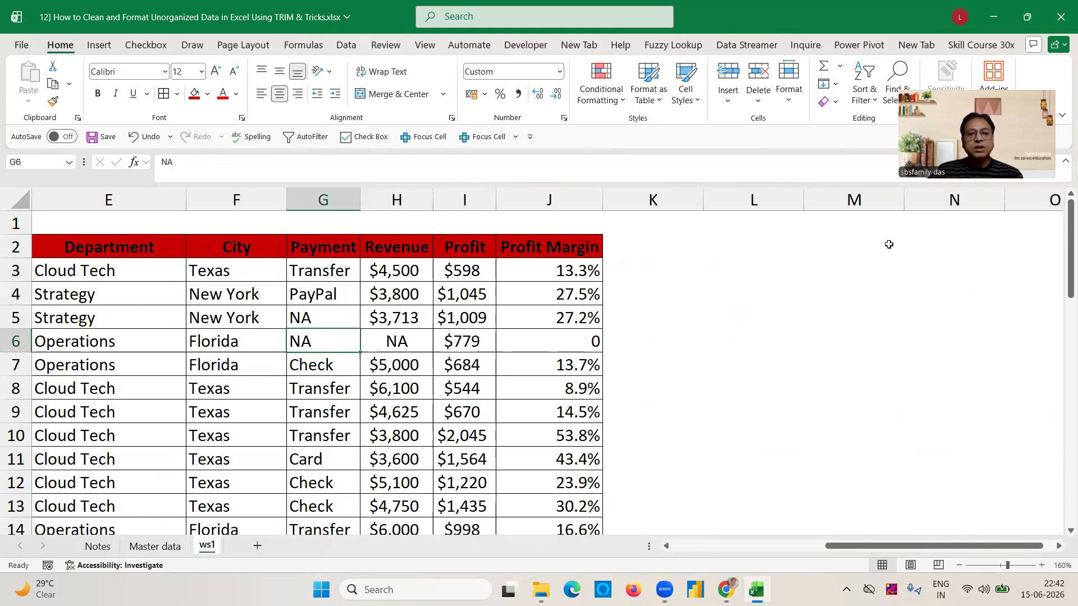
{"action": "key", "text": "Home"}
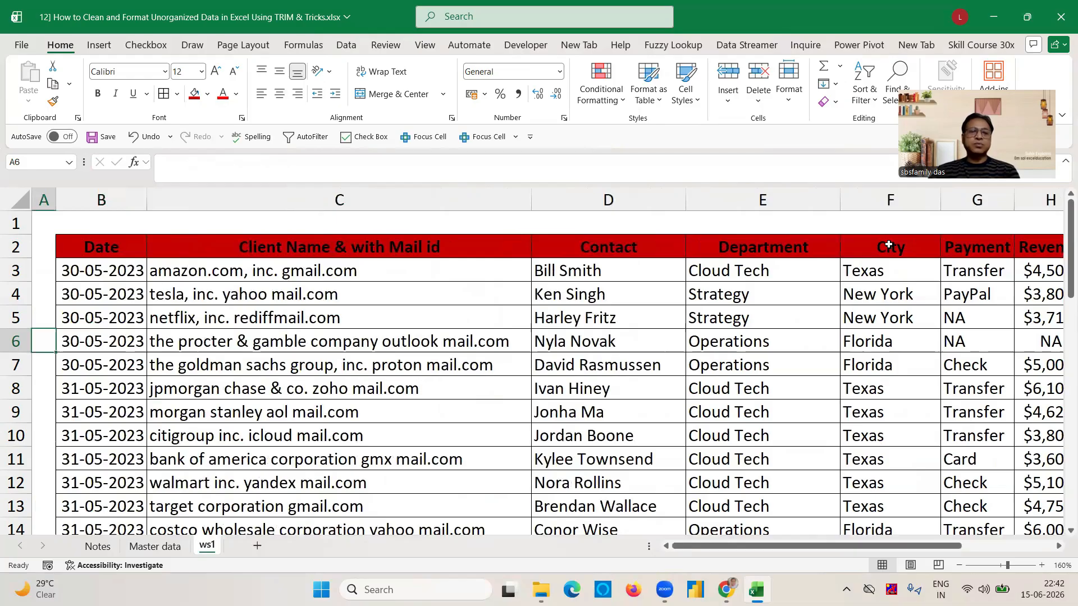